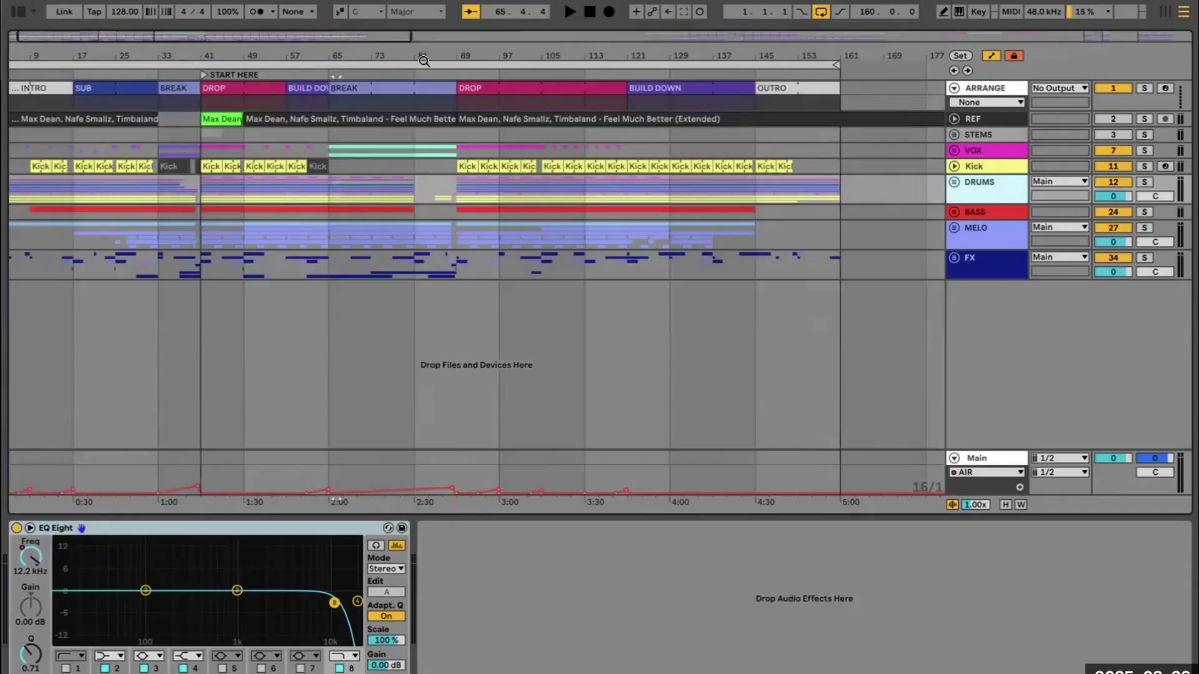
- Examine the tracks inside the VOX group and compare the device chains of the Kick track and DRUMS group
click(991, 152)
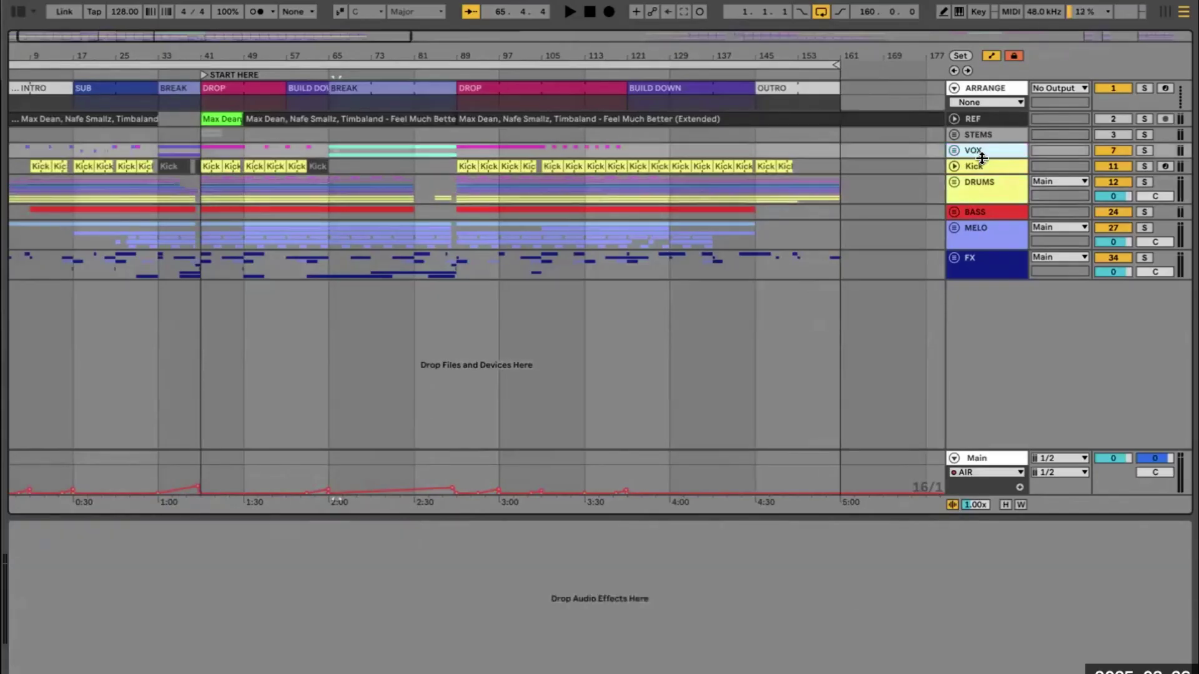
click(977, 165)
click(972, 150)
click(954, 150)
click(953, 150)
click(977, 166)
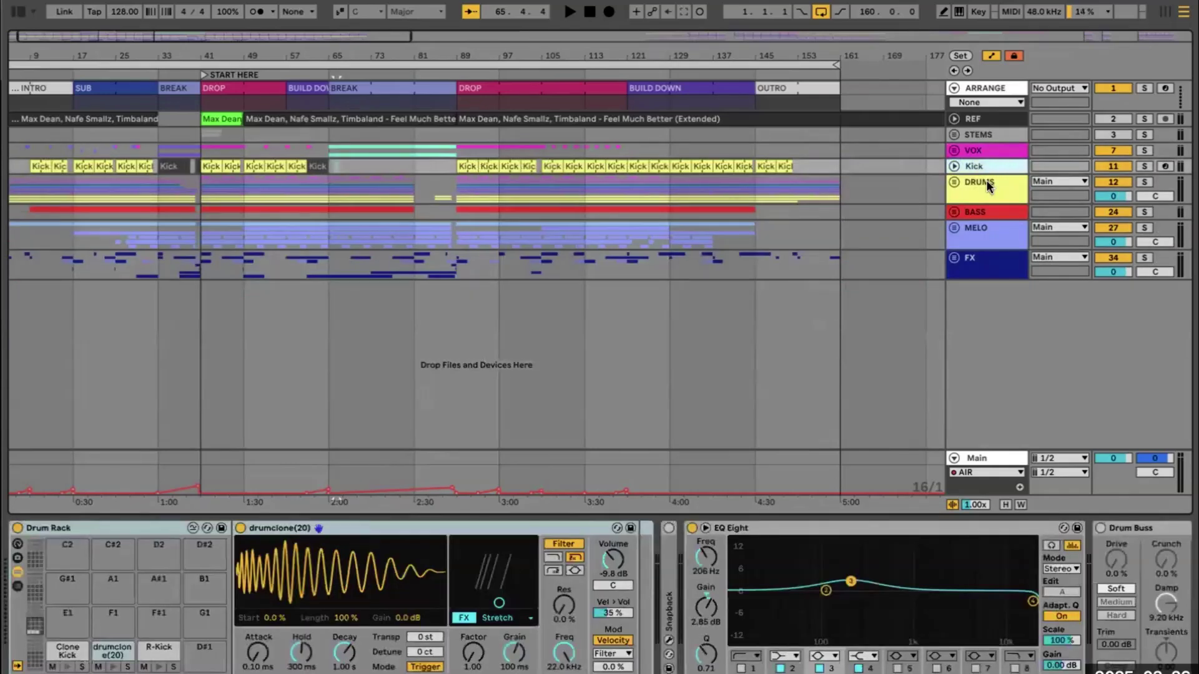
click(986, 181)
click(986, 166)
click(992, 191)
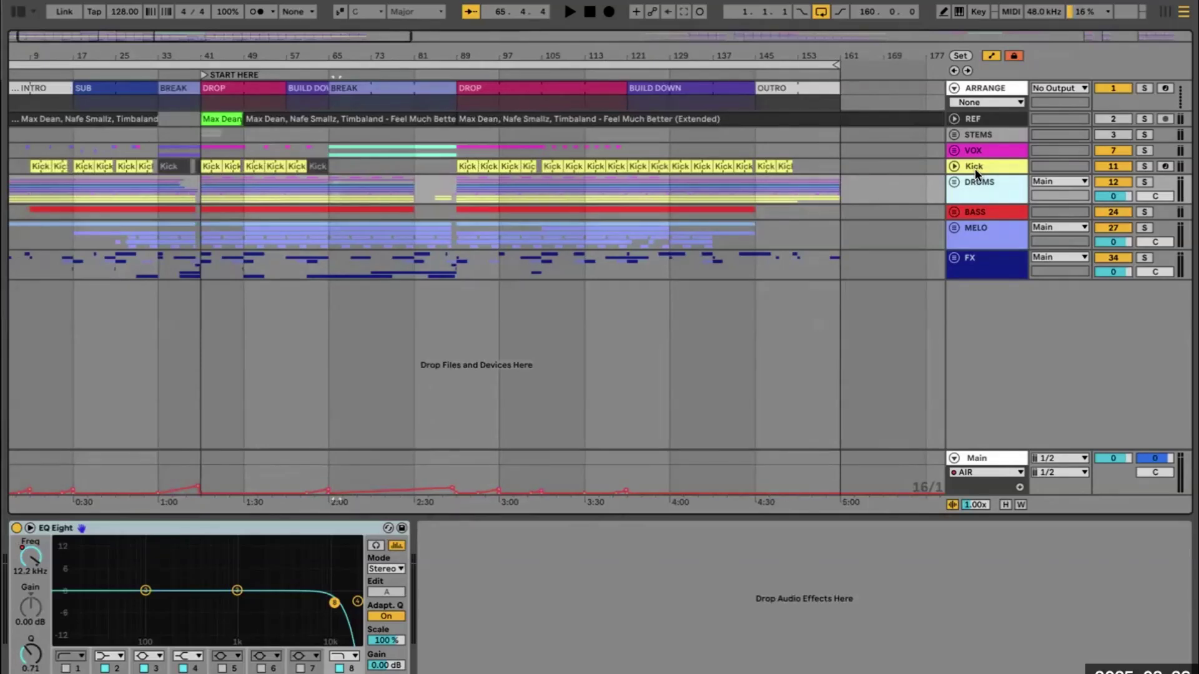
click(975, 167)
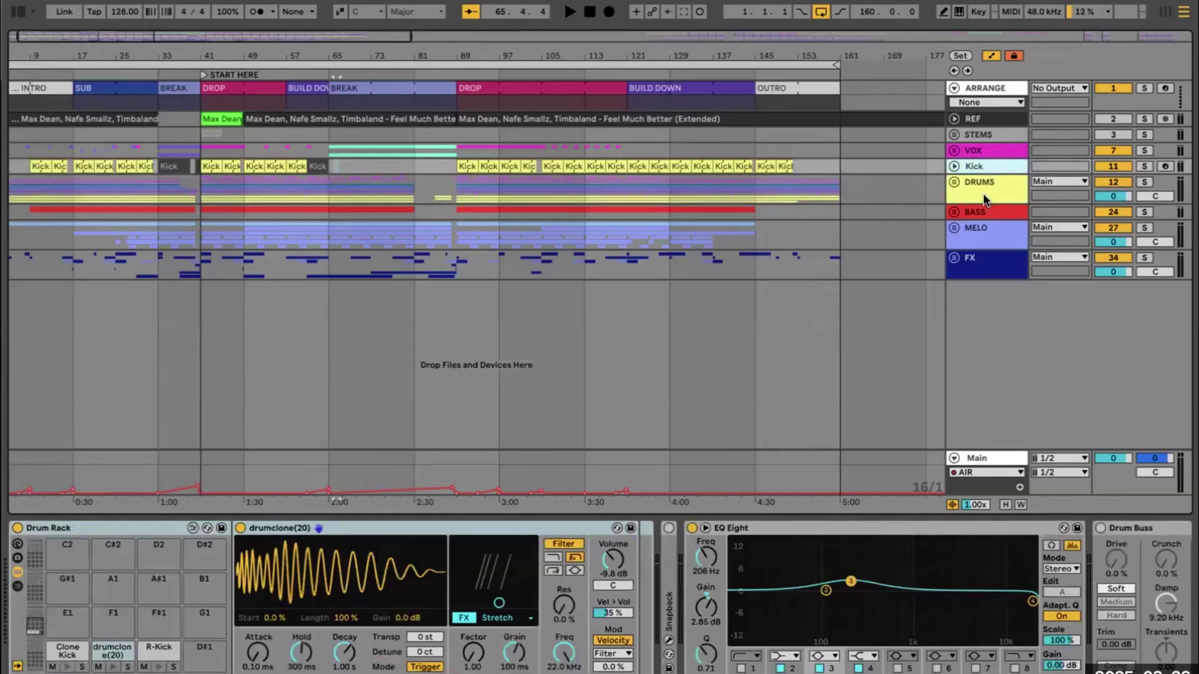
- Examine the tracks inside the DRUMS and BASS groups, and select the Kick track alongside DRUMS
click(982, 190)
click(954, 183)
click(953, 183)
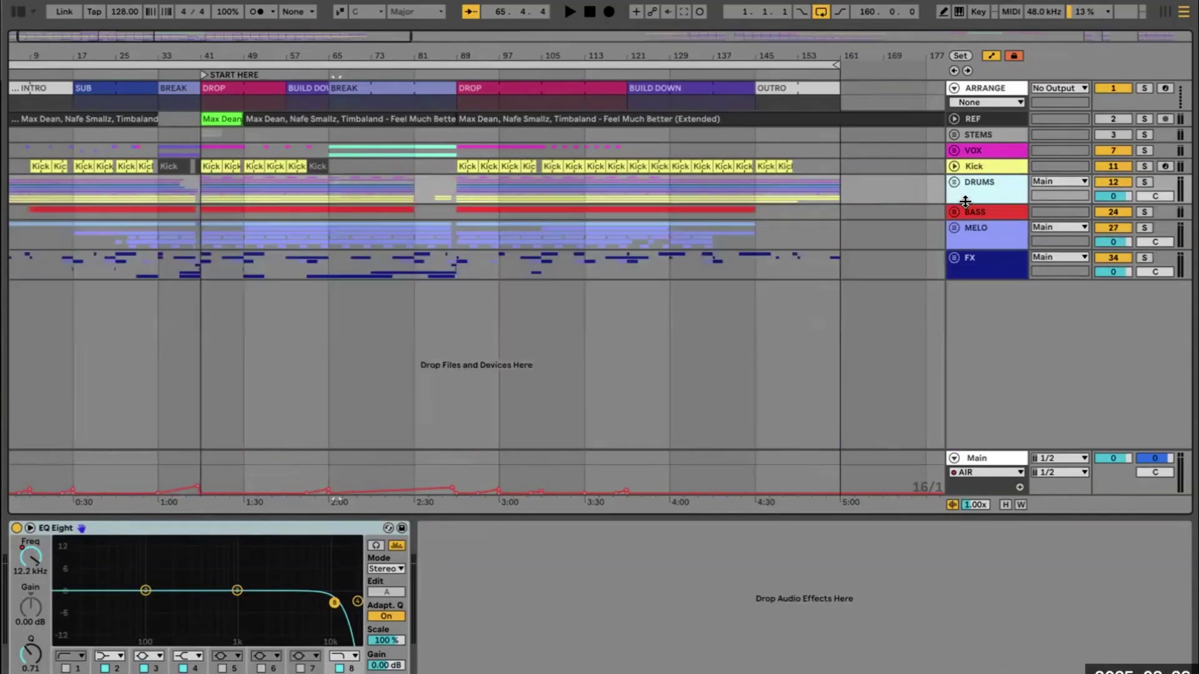
click(960, 213)
click(954, 211)
click(954, 211)
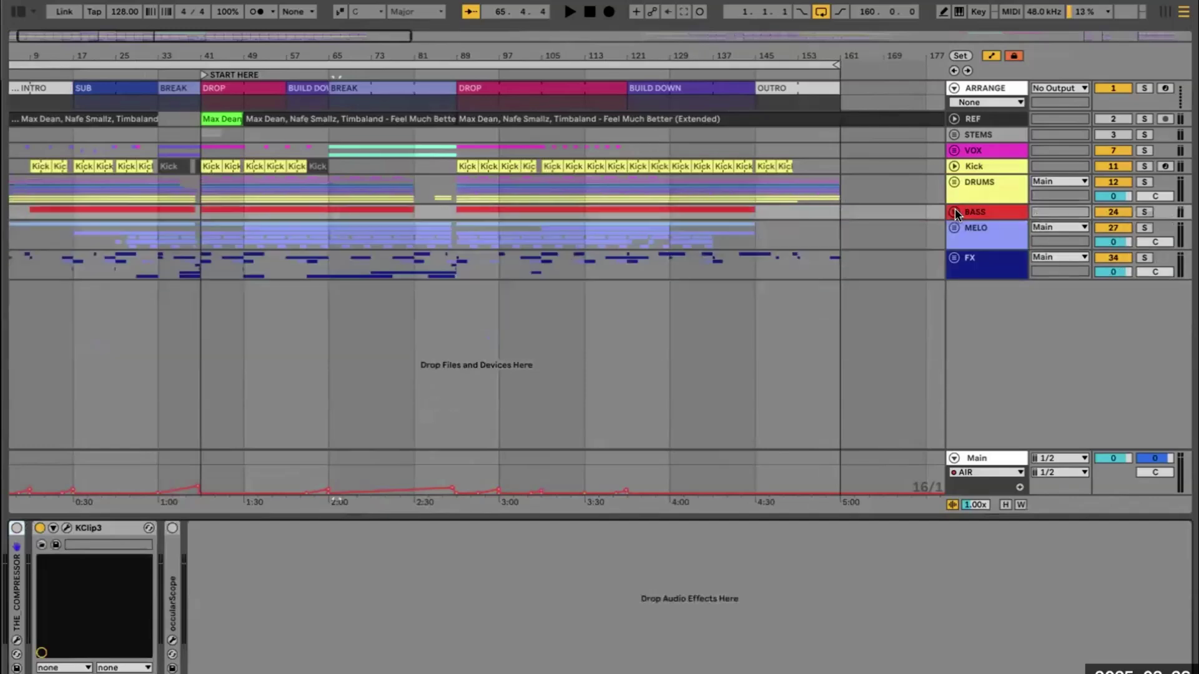
click(976, 184)
click(976, 168)
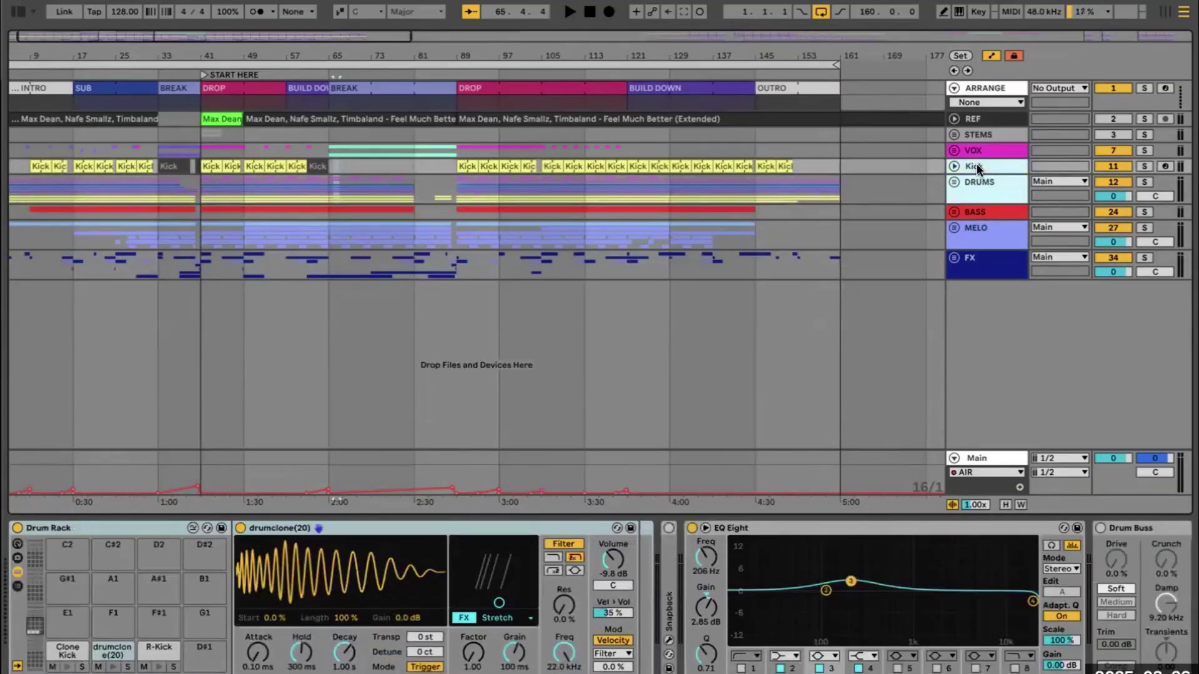
click(977, 165)
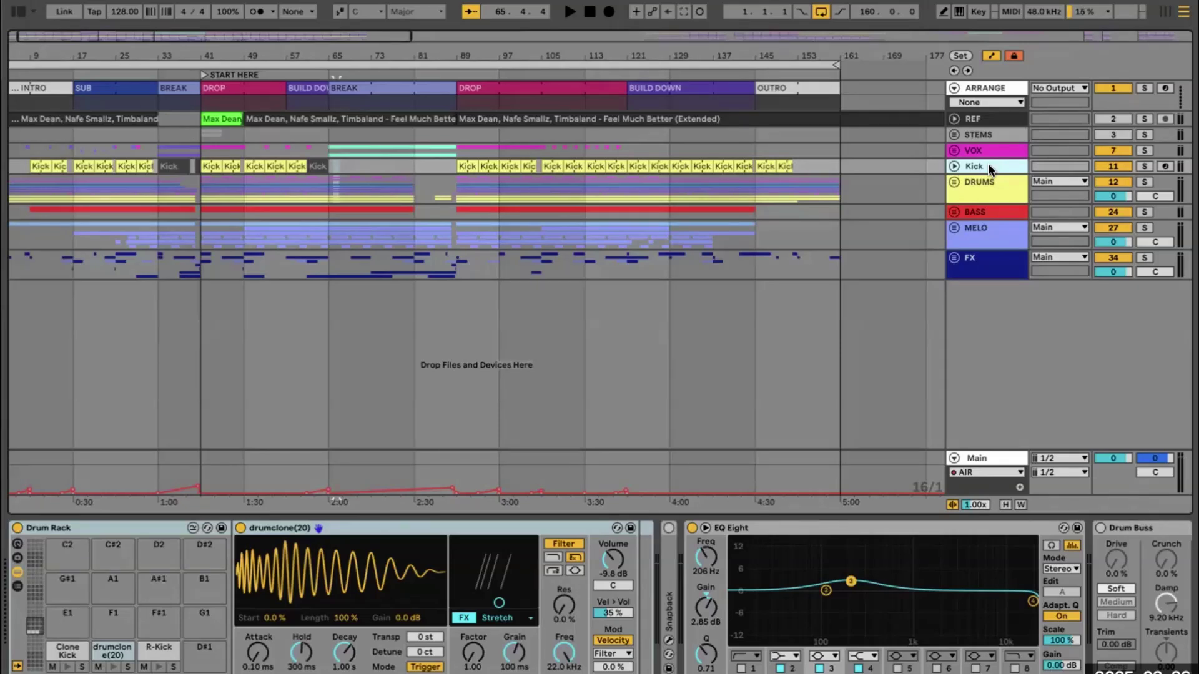
- Review the MELO and FX group contents and check the group processing on VOX, Kick, DRUMS and BASS
click(976, 187)
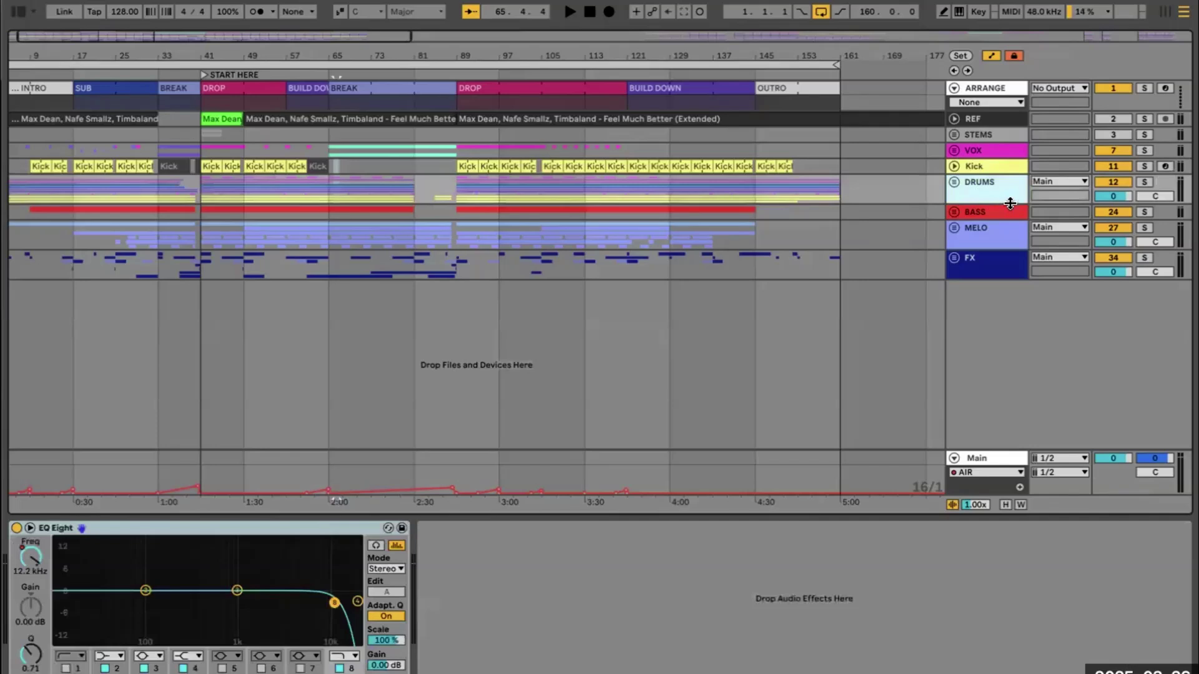
click(990, 210)
click(956, 228)
click(954, 227)
click(954, 228)
click(971, 259)
click(954, 257)
click(954, 257)
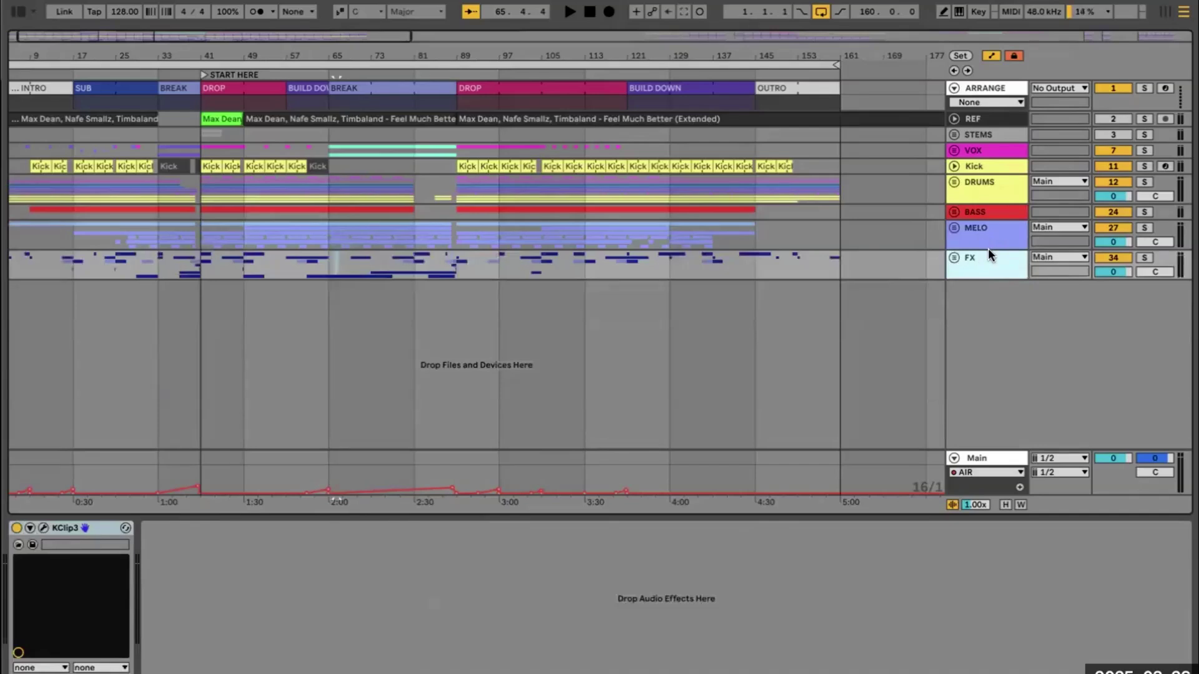
click(980, 148)
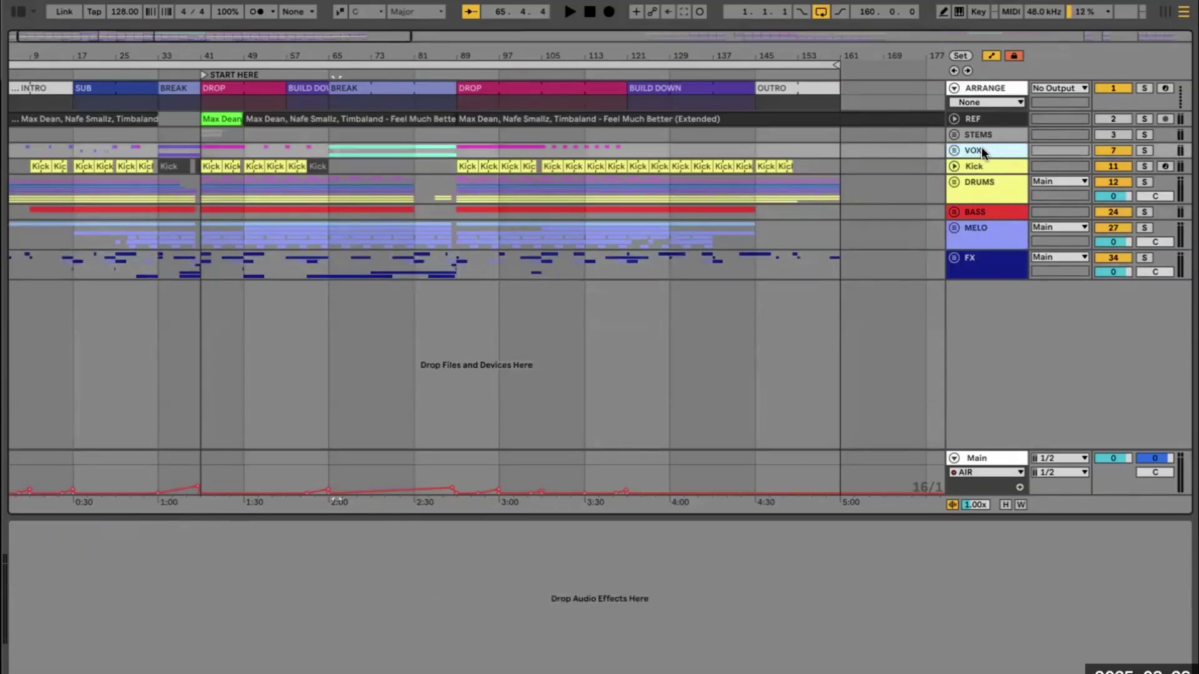
click(991, 163)
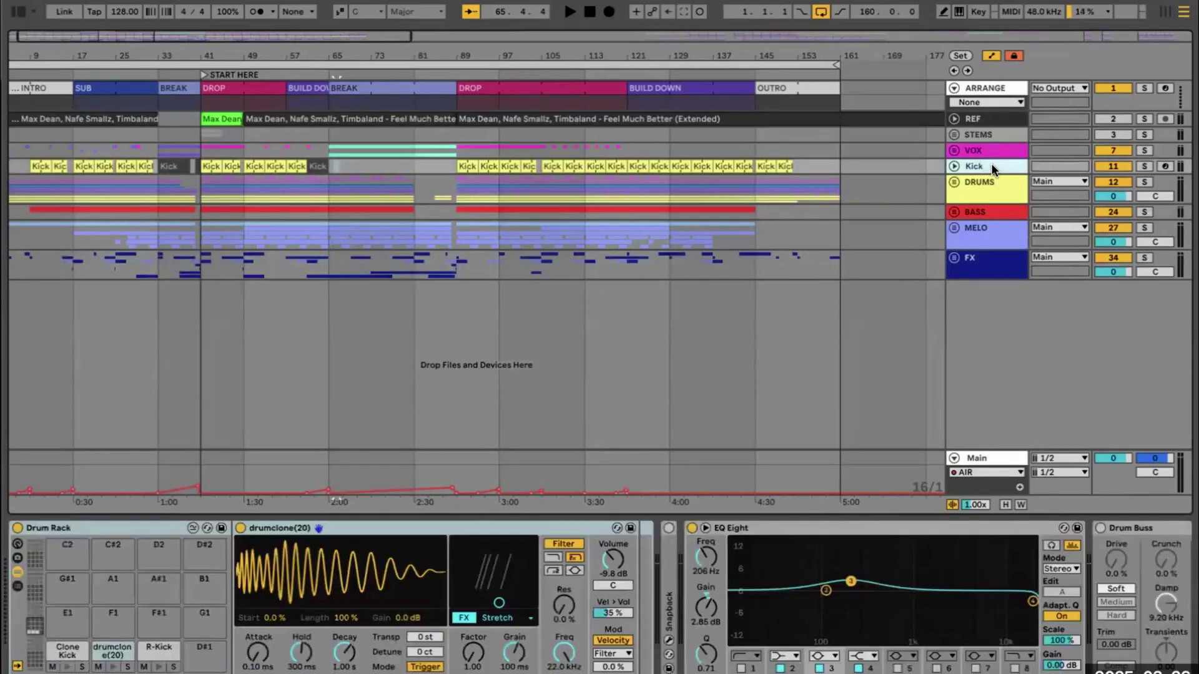
click(997, 185)
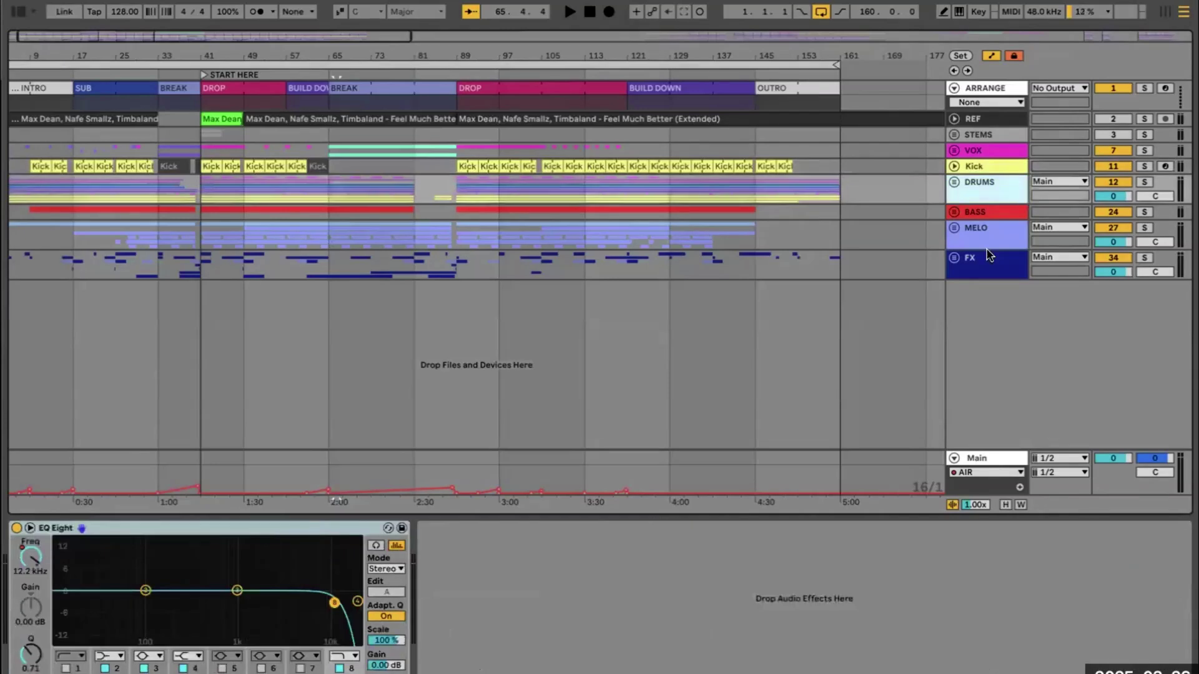
- Copy THE_COMPRESSOR and KClip3 from the BASS group to the DRUMS group after EQ Eight, and switch KClip3 off there
click(983, 212)
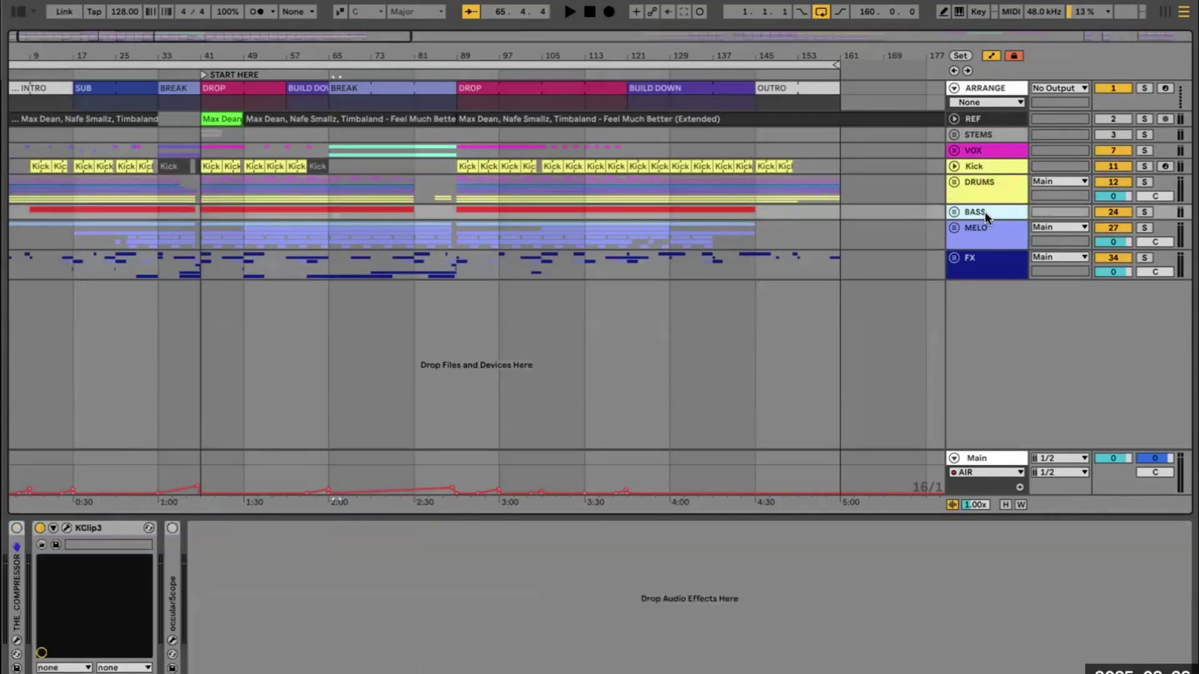
click(18, 582)
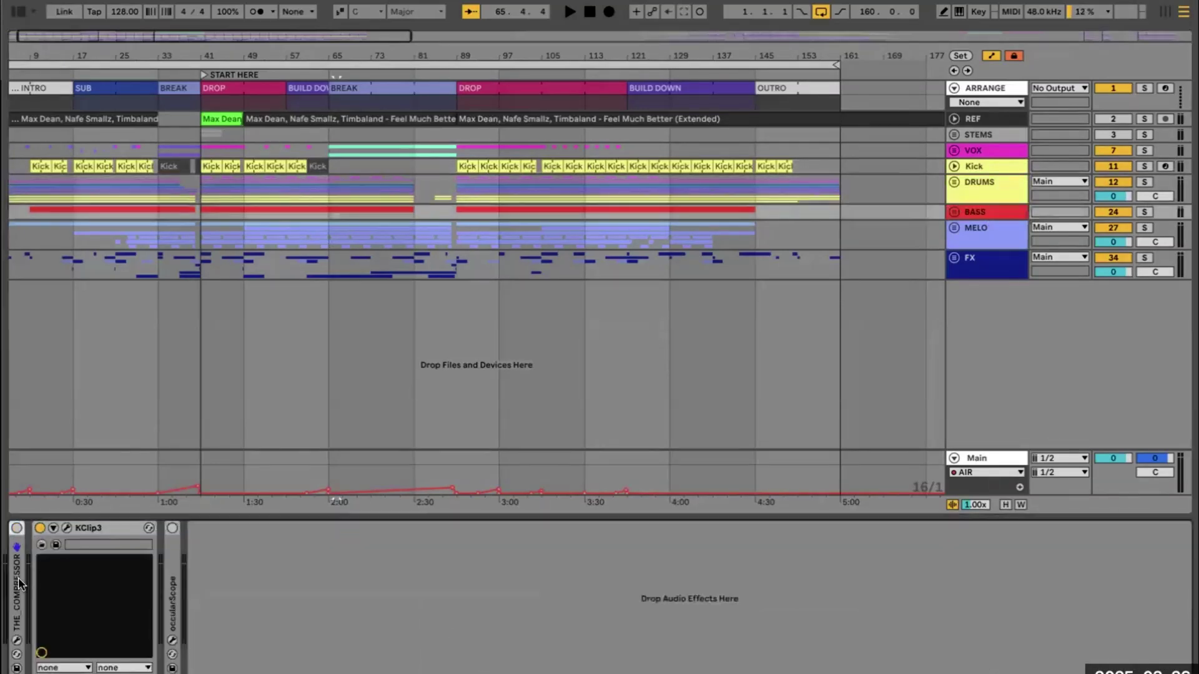
click(121, 528)
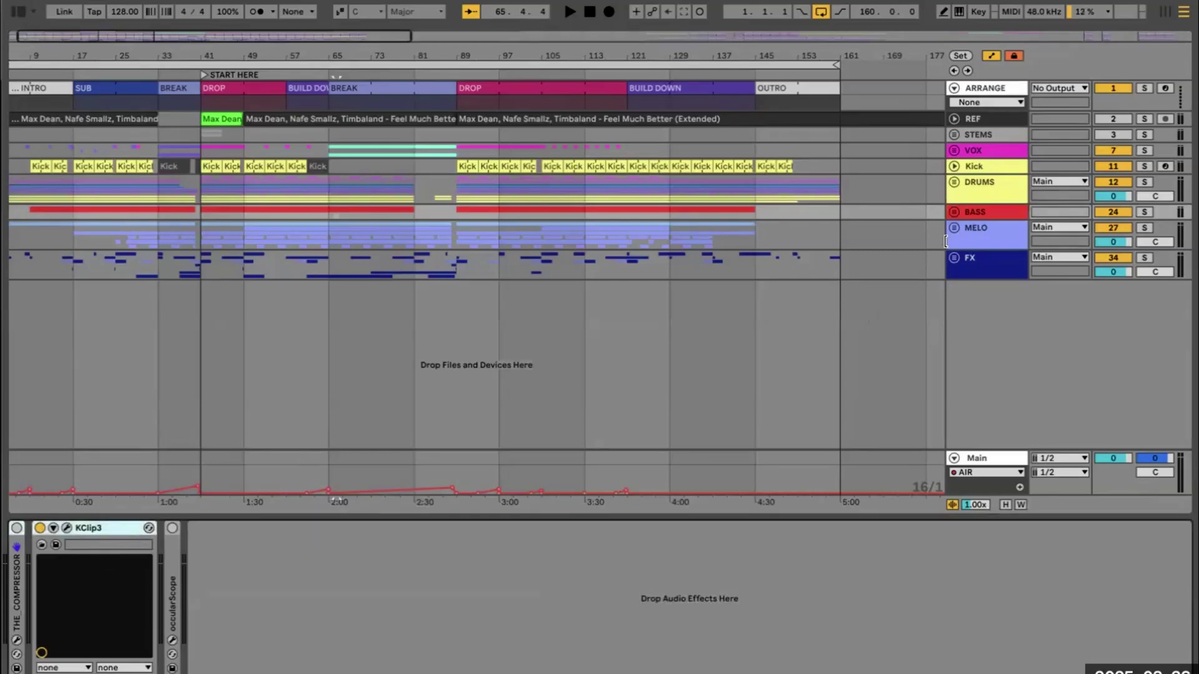
click(989, 193)
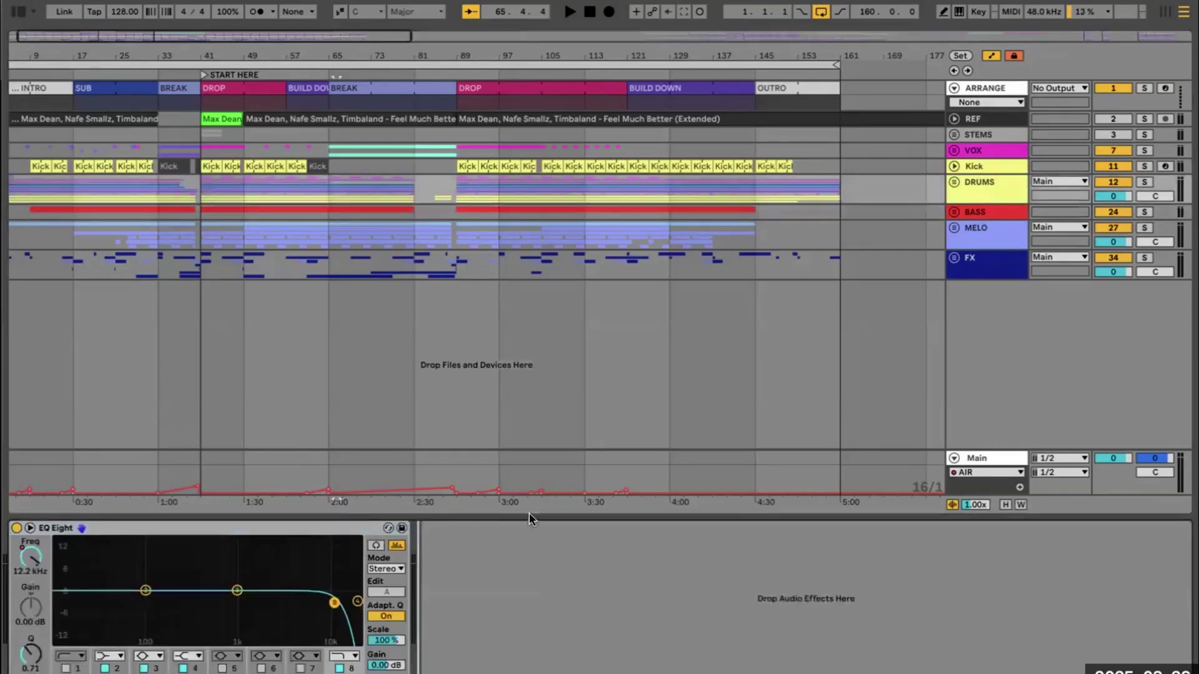
key(super+v)
click(423, 584)
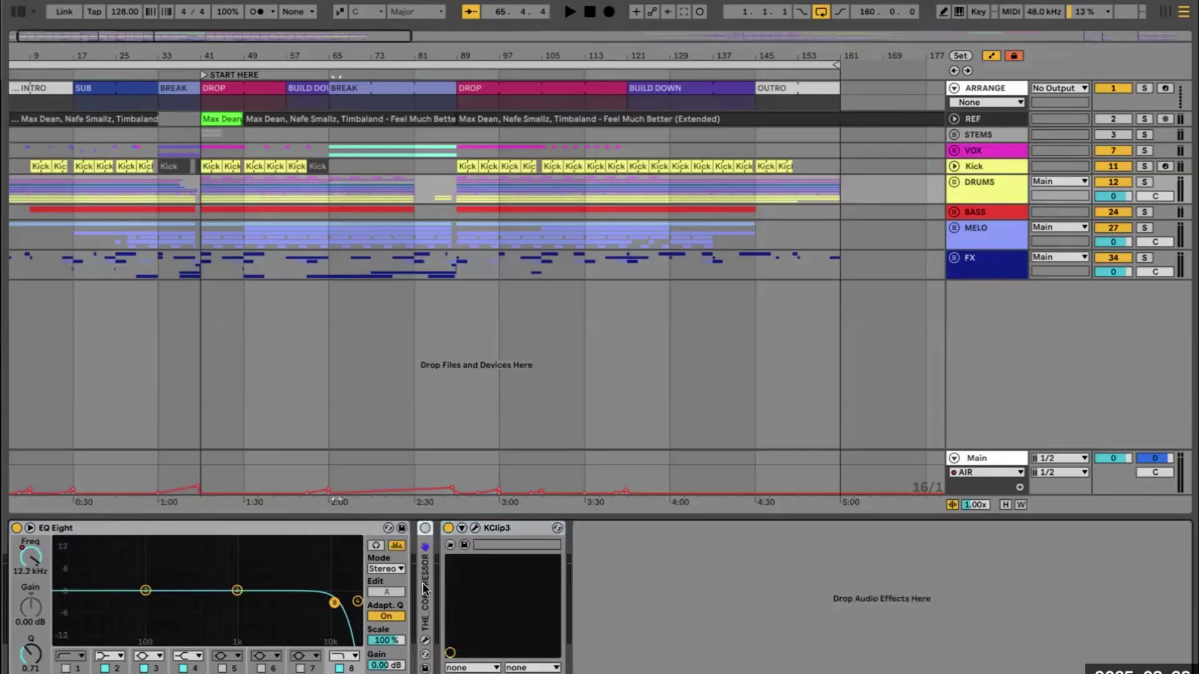
click(448, 528)
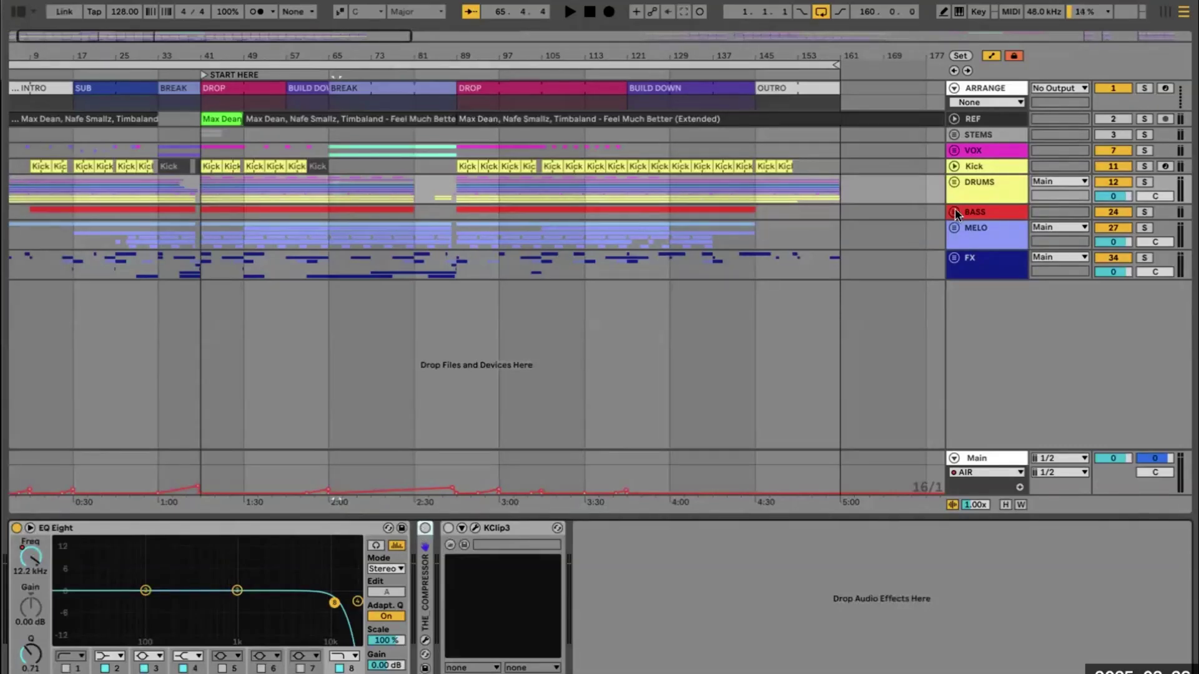
- Examine the device chain on the first Vox track inside the VOX group, and fold the group again
click(954, 150)
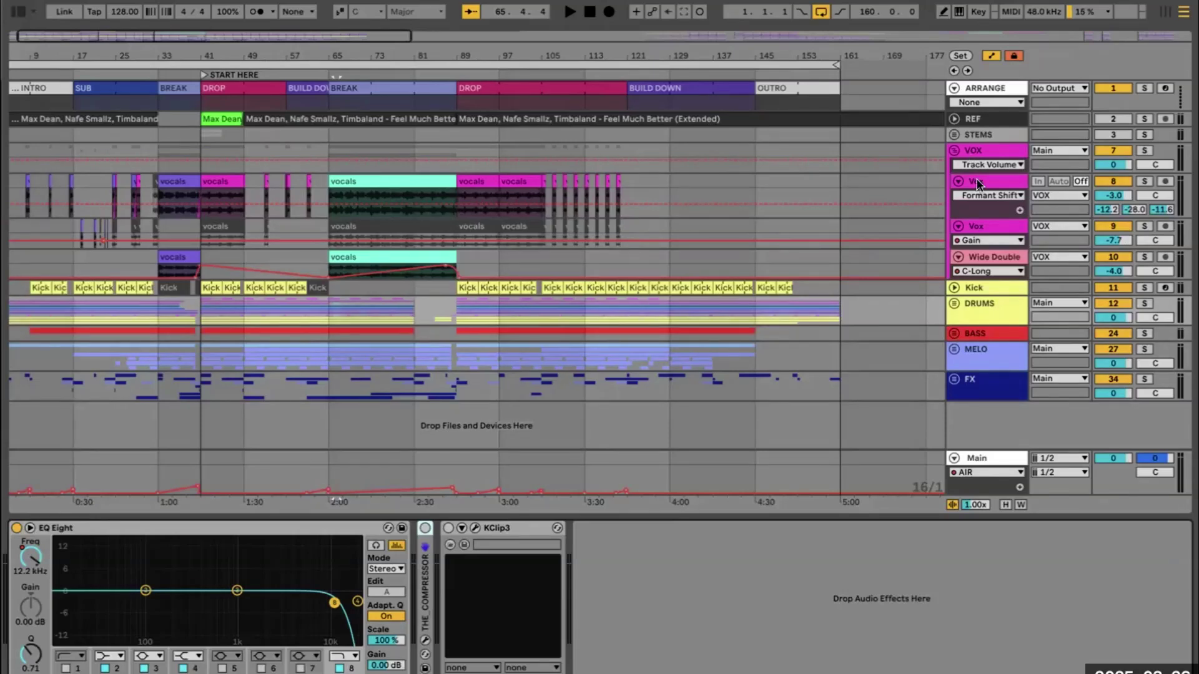
click(978, 182)
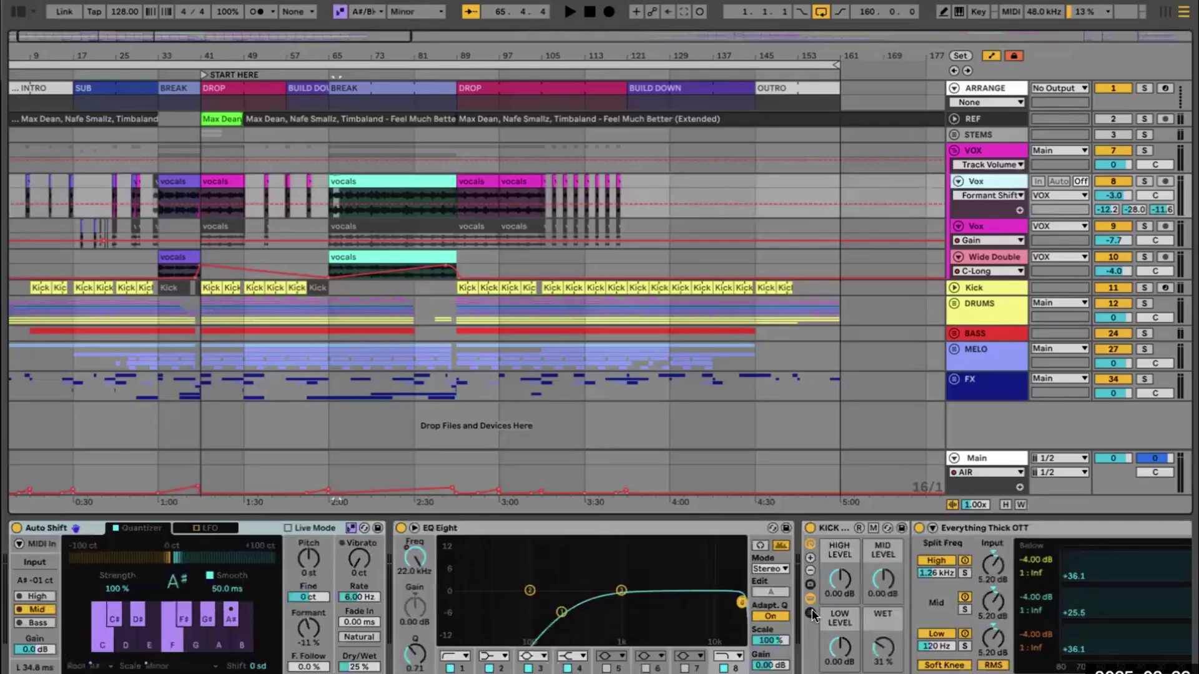
click(953, 150)
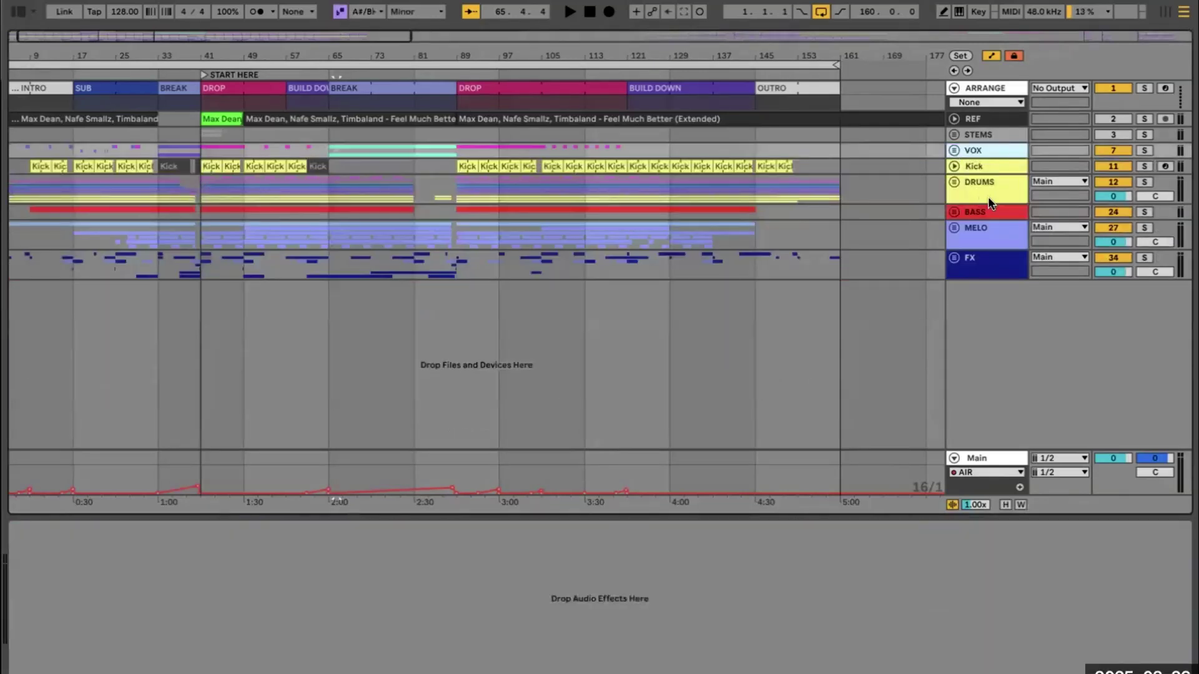
- Activate THE_COMPRESSOR on the DRUMS group and inspect its plug-in window, closing it again
click(995, 180)
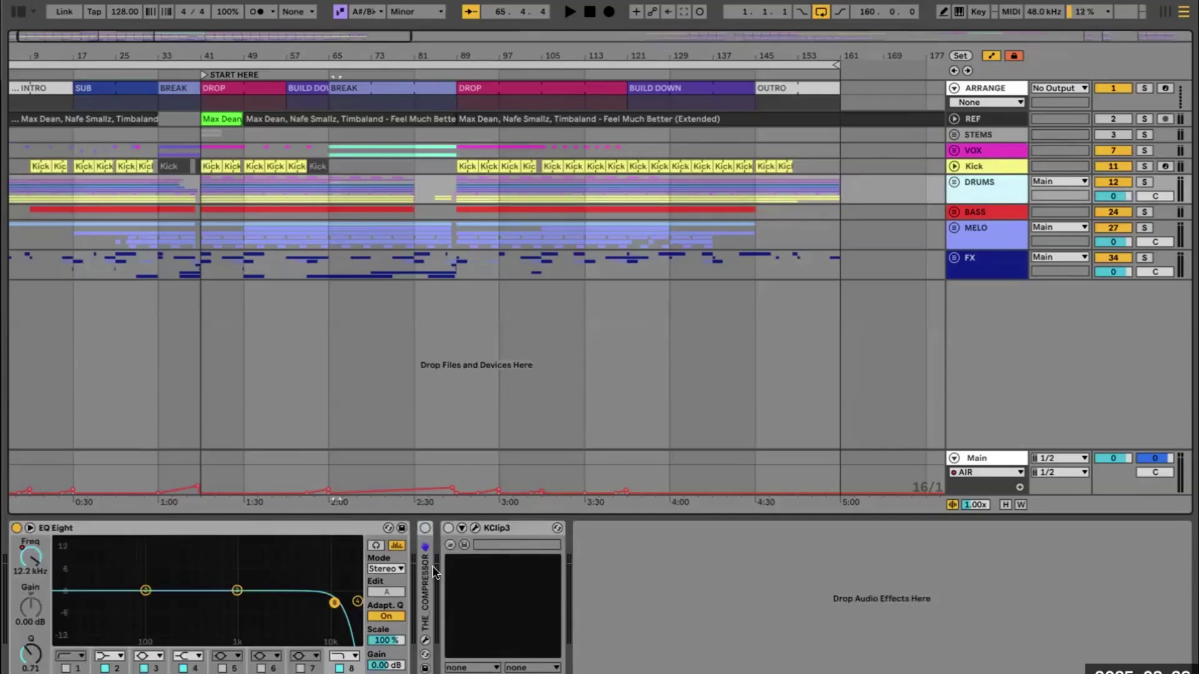
click(424, 529)
click(424, 641)
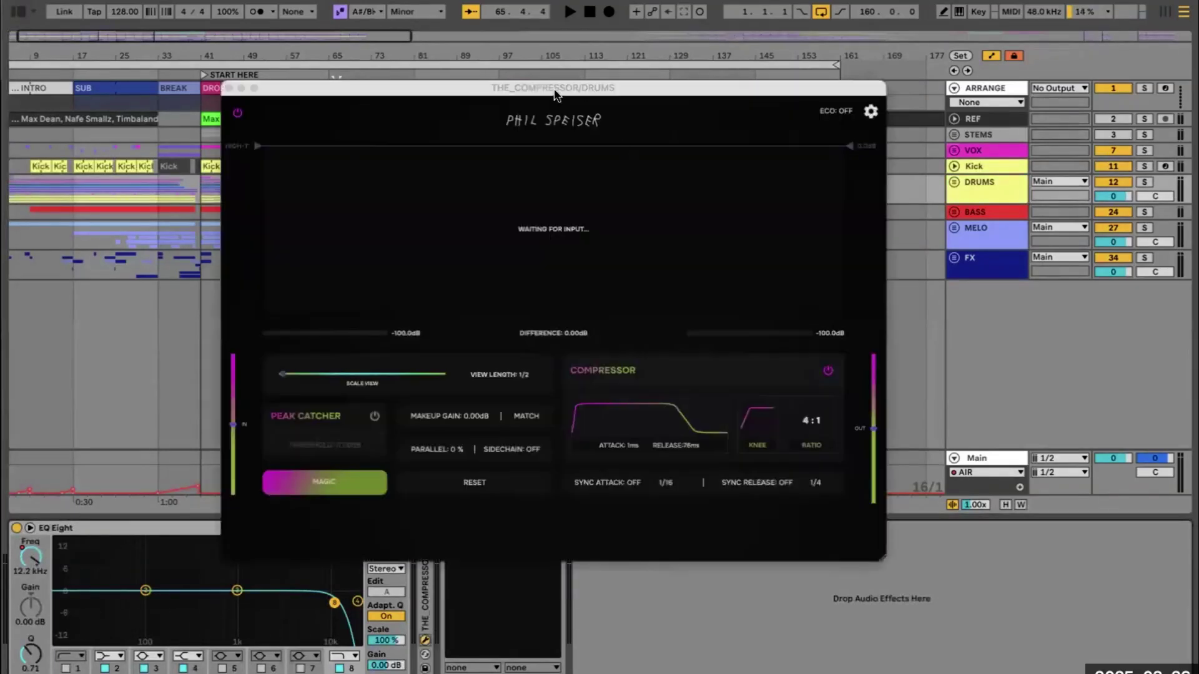
drag(509, 88, 535, 111)
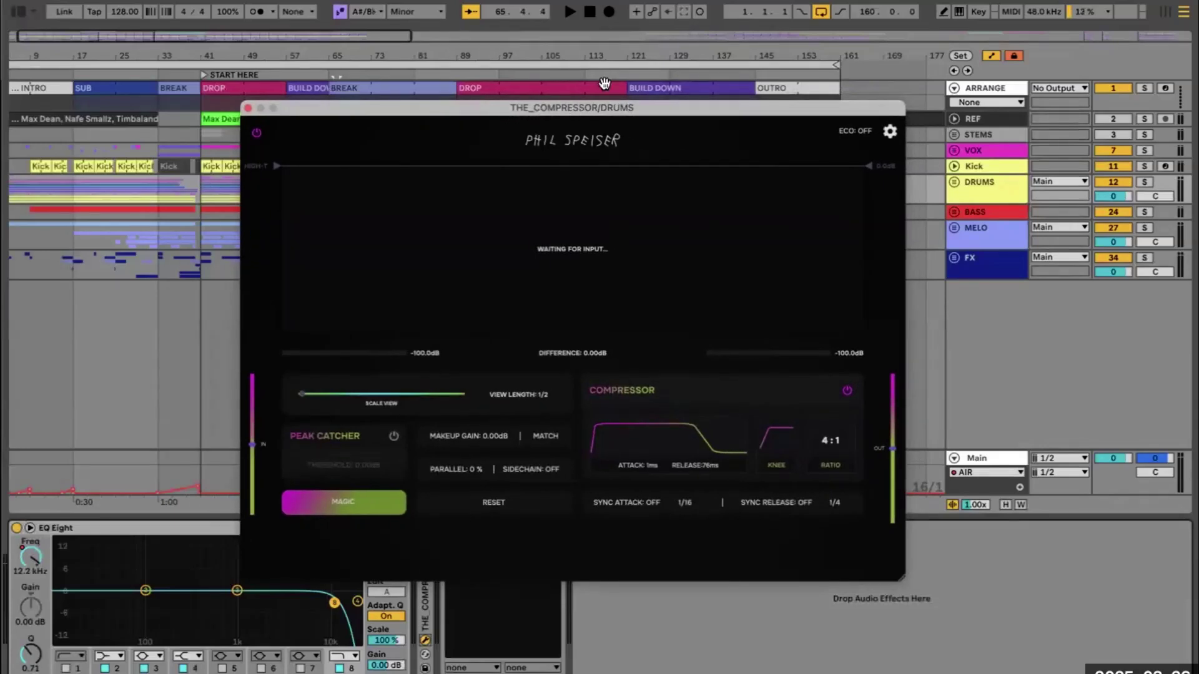
drag(609, 110, 567, 116)
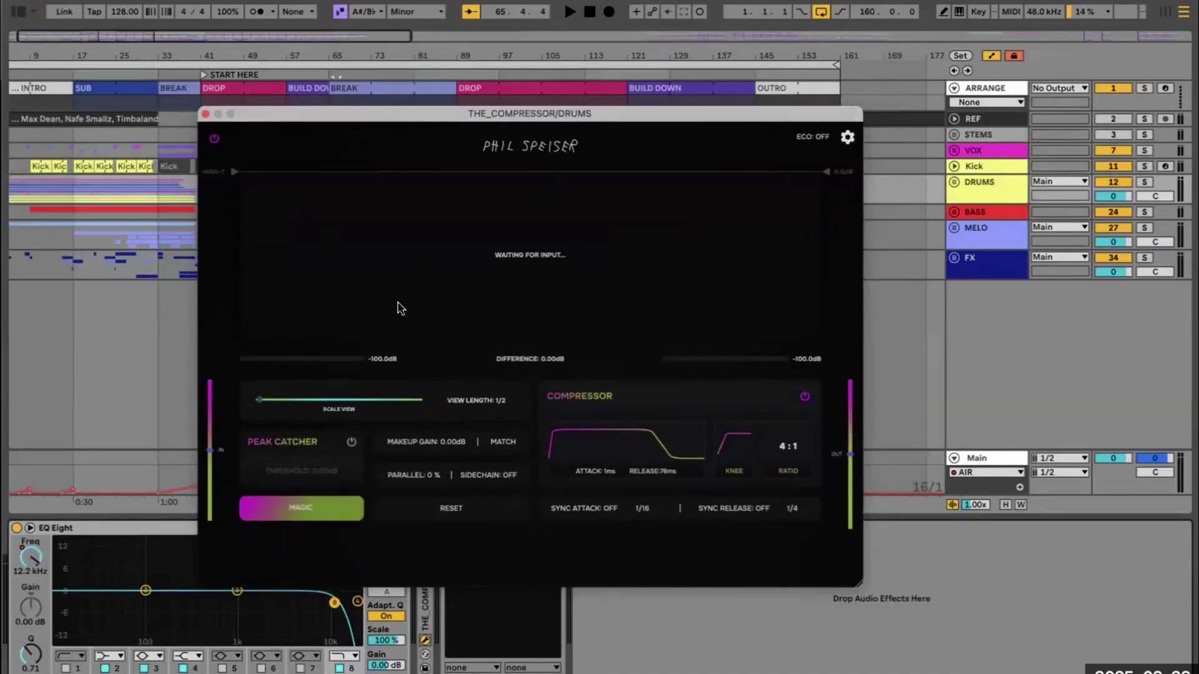
click(205, 113)
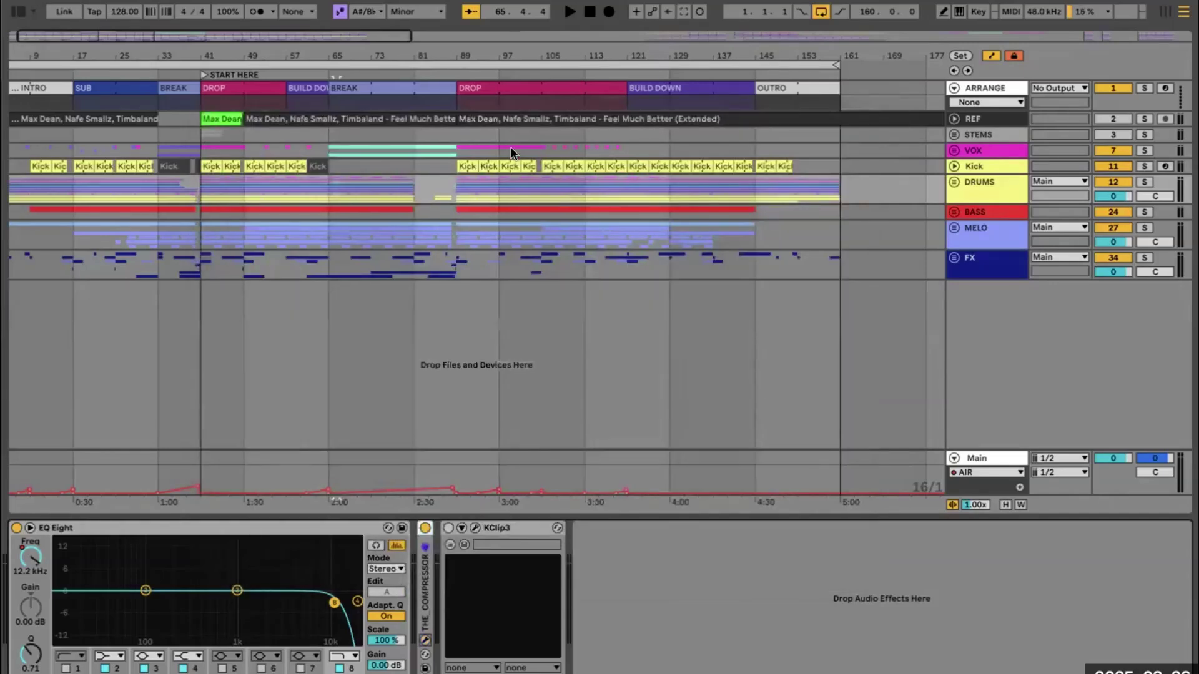
- Set an 8-bar loop over bars 89 to 97 at the start of the second DROP
scroll(443, 134, up, 5)
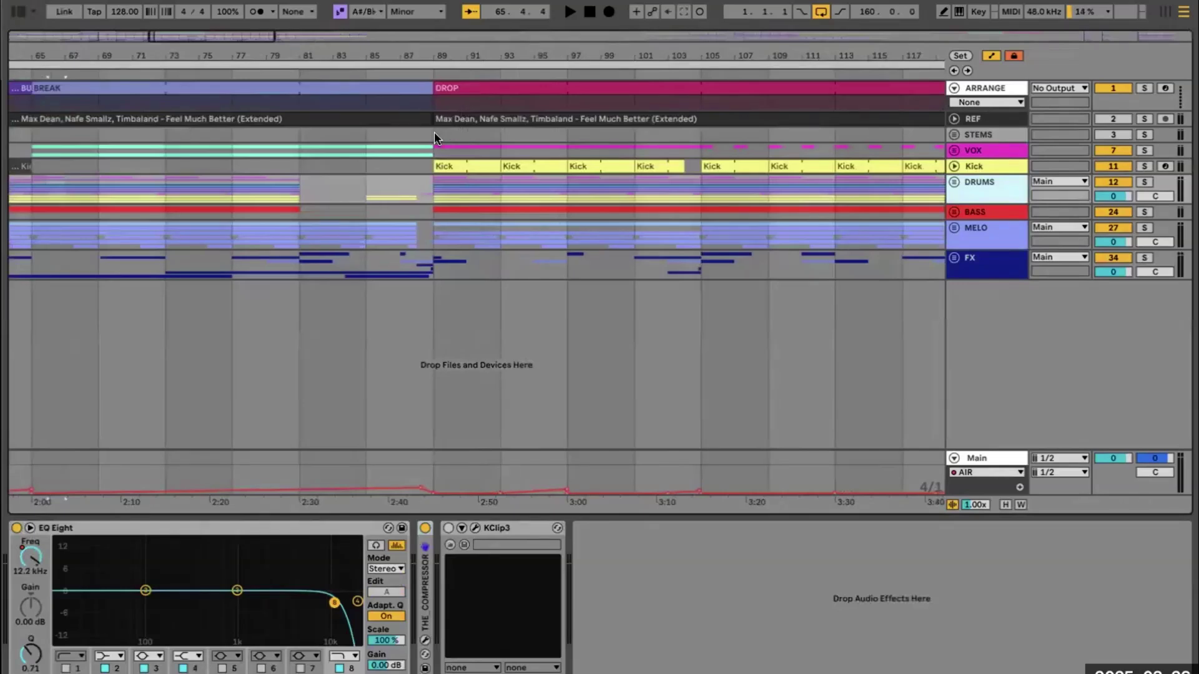
drag(434, 133, 553, 132)
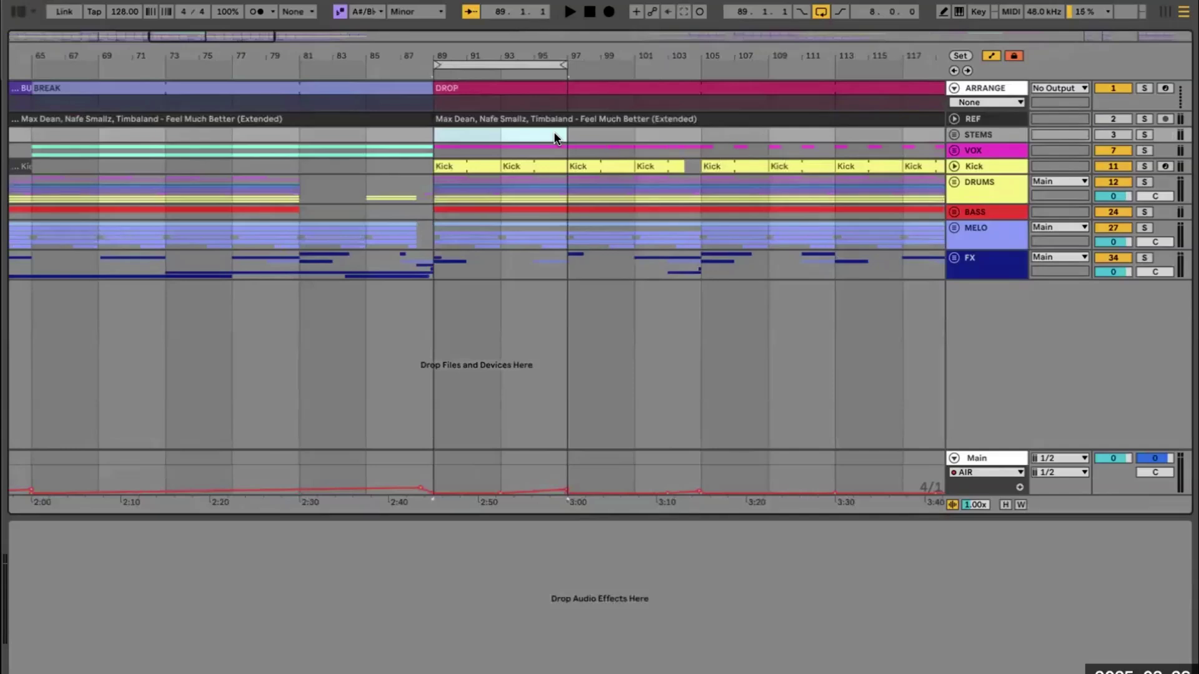
click(522, 65)
- Reopen THE_COMPRESSOR on the DRUMS group to examine its controls, and close the plug-in window
click(968, 193)
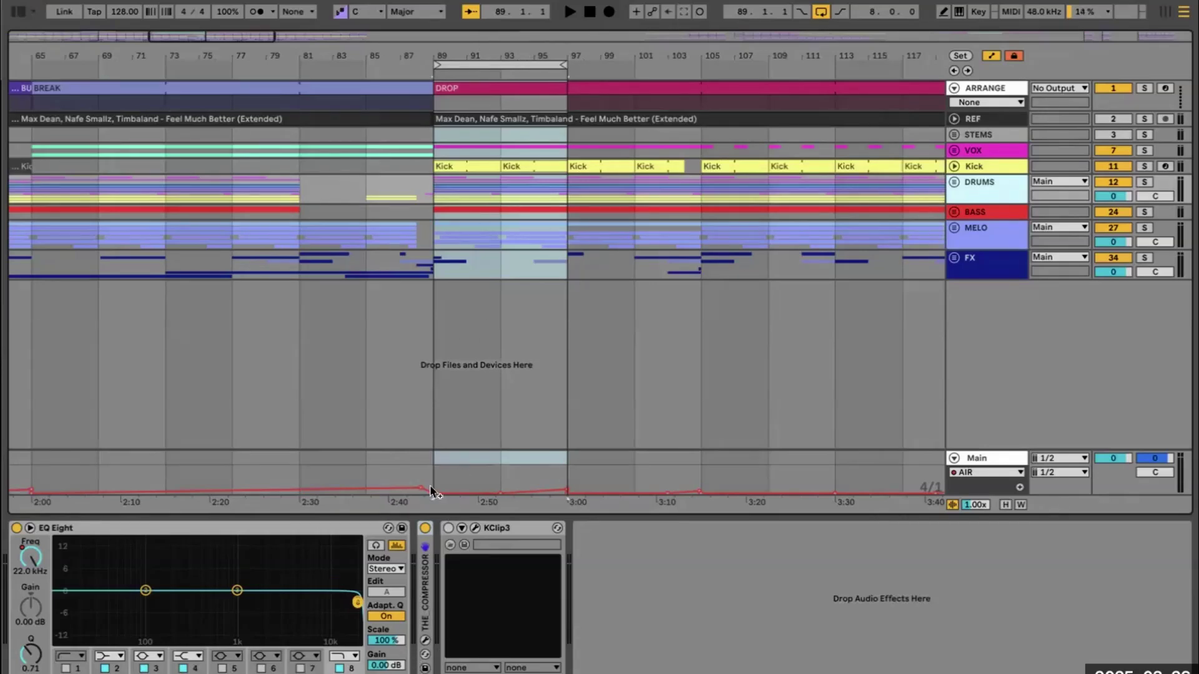
click(424, 639)
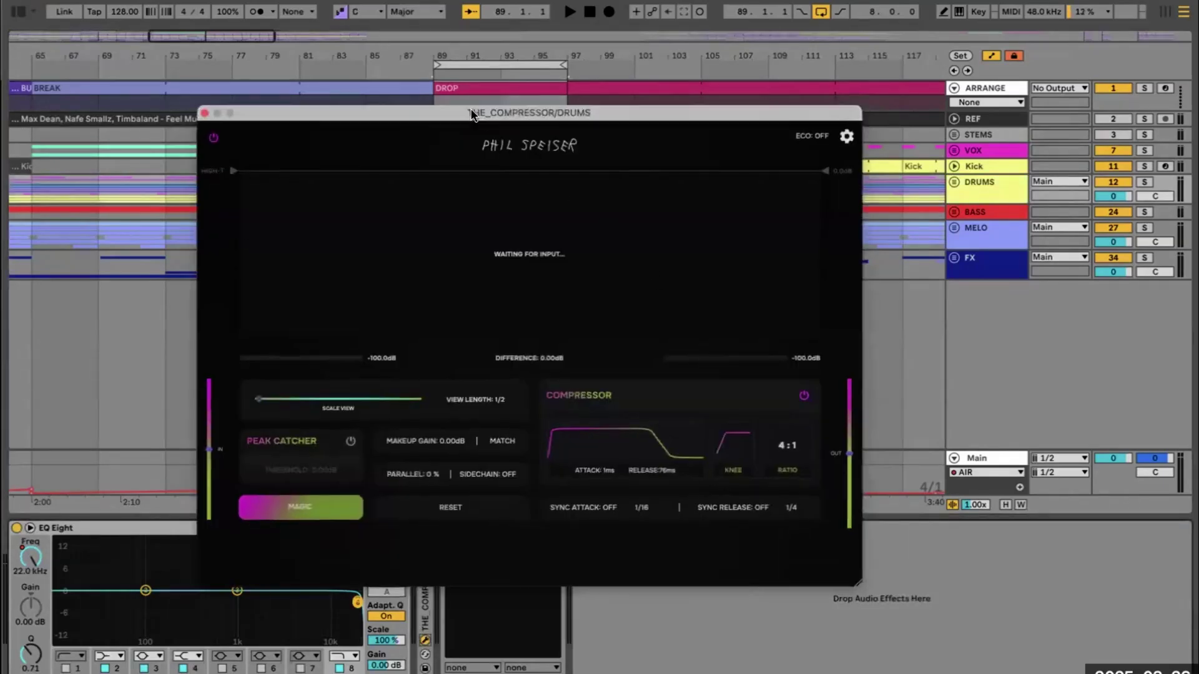
drag(480, 125, 558, 146)
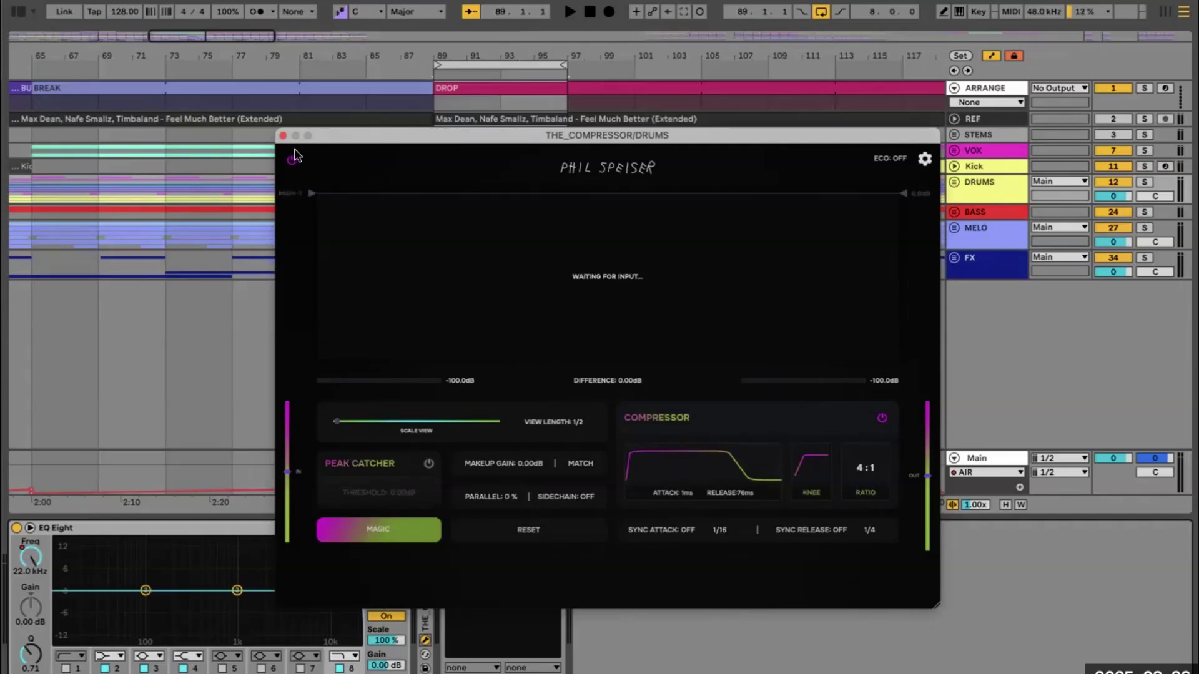
click(283, 135)
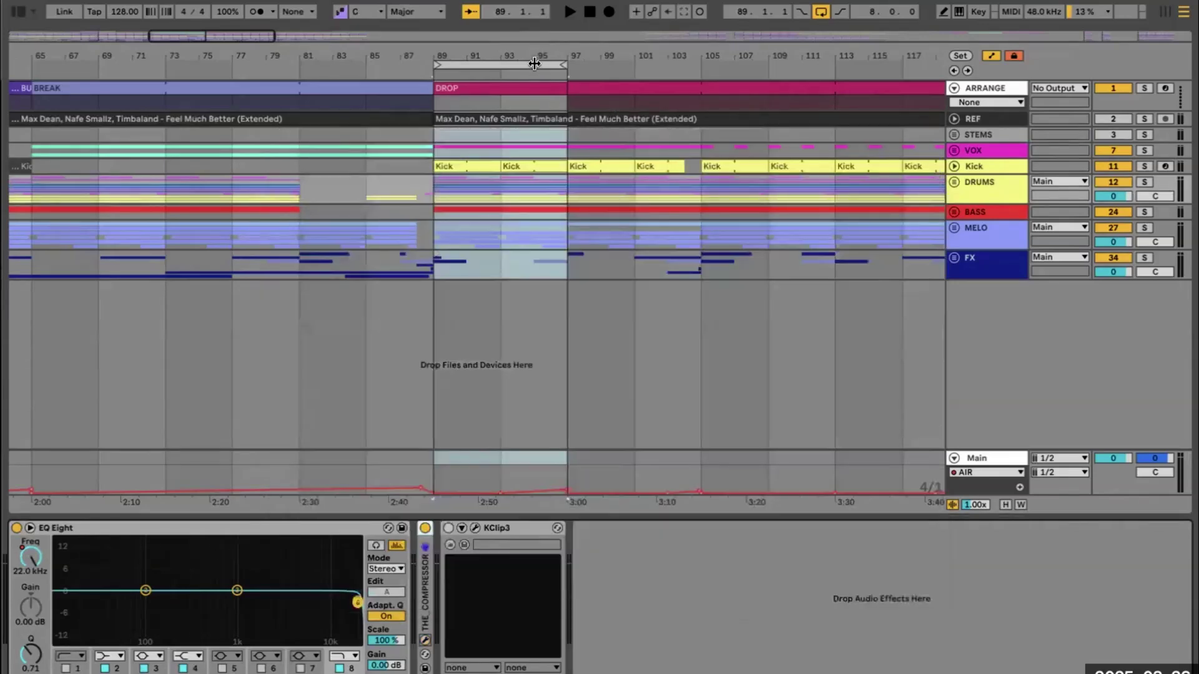
- Extend the loop to 16 bars, ending at bar 105, and play back the second DROP
drag(535, 67, 642, 64)
click(700, 103)
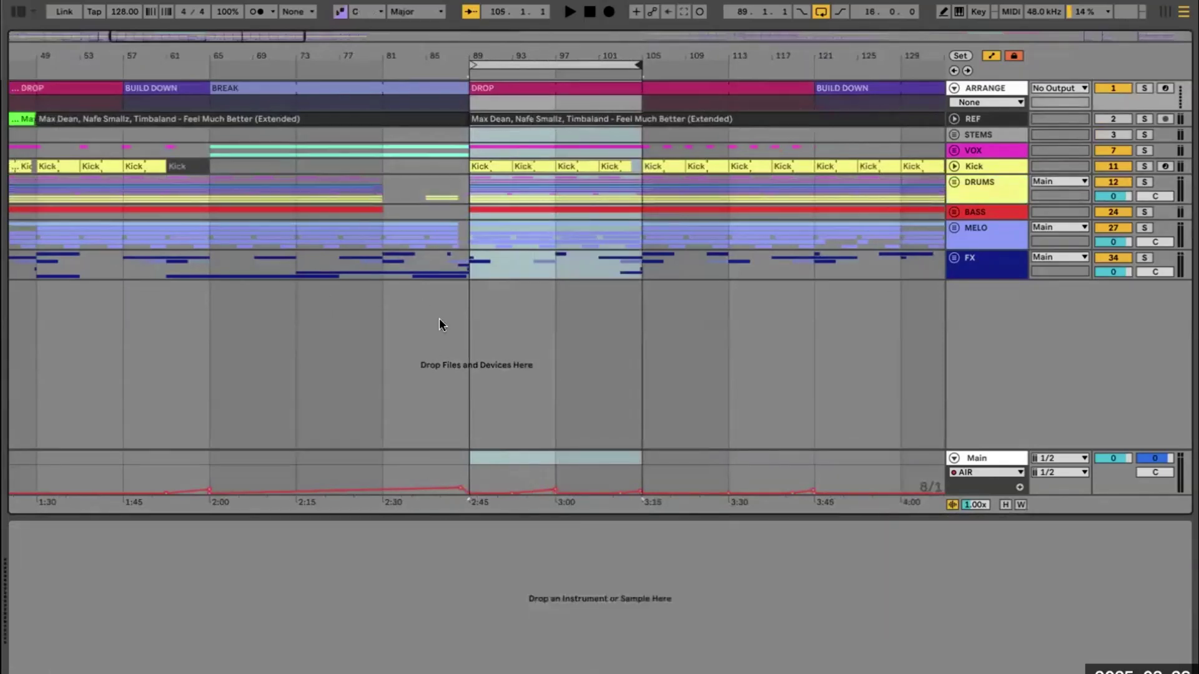
key(space)
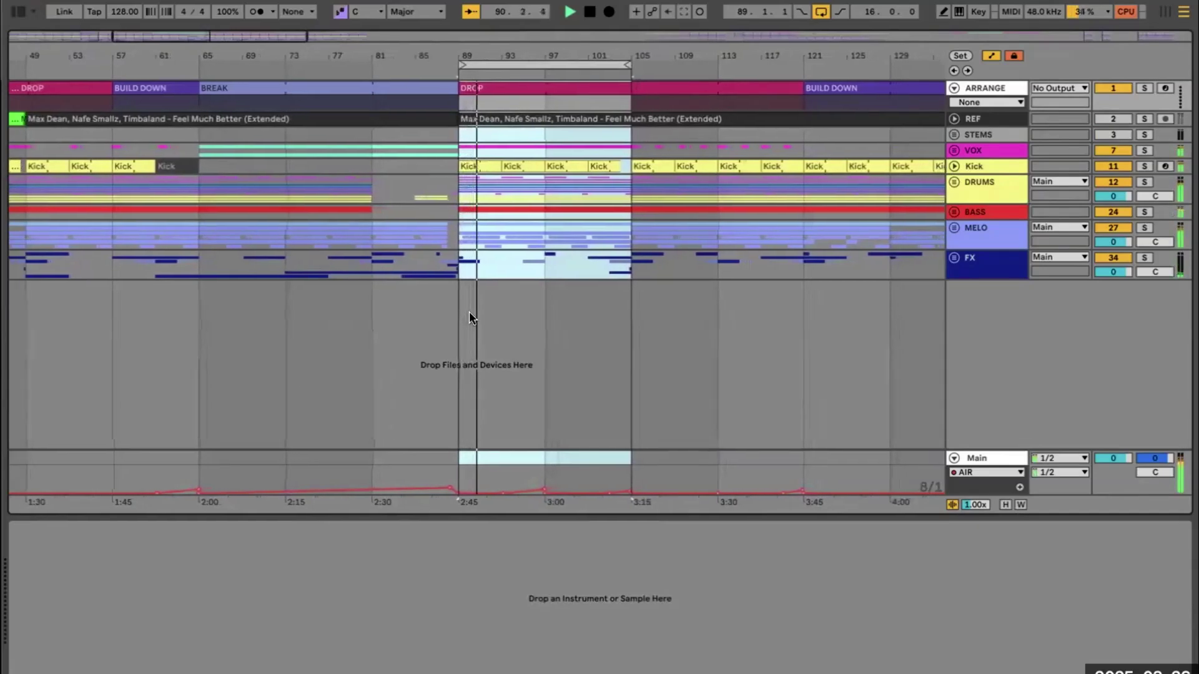
- Stop playback and open THE_COMPRESSOR's Magic assistant on the DRUMS group
click(469, 312)
key(space)
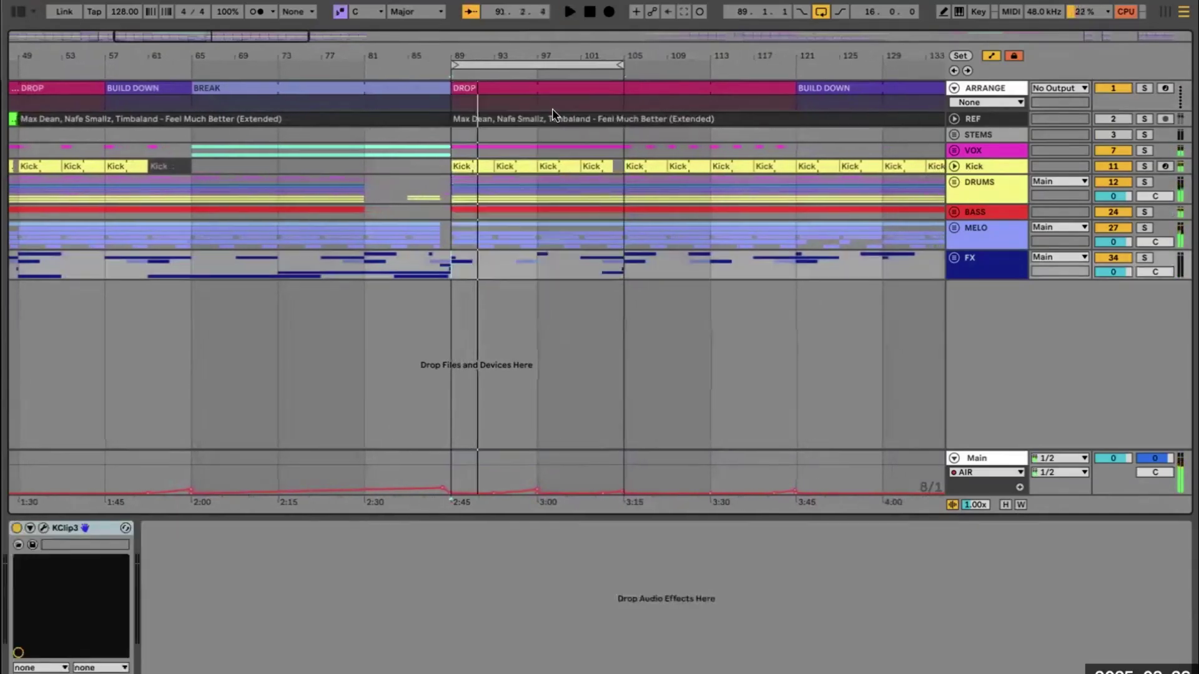
click(523, 64)
click(974, 187)
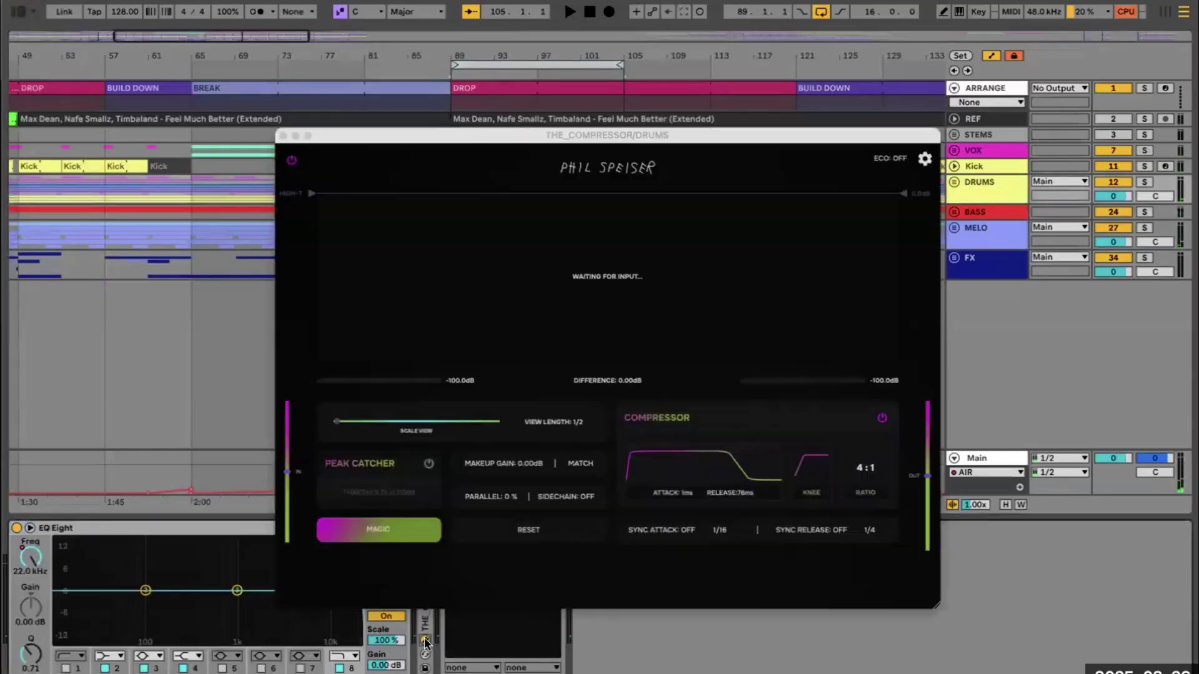
click(425, 640)
click(375, 527)
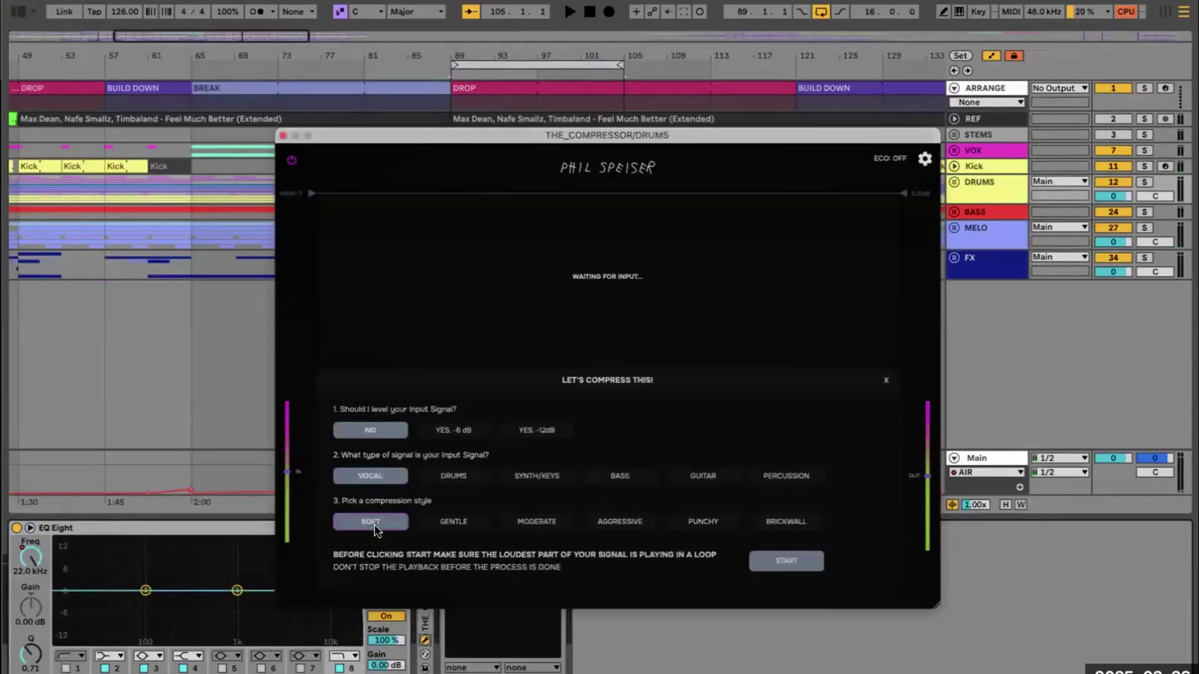
- Run the Magic assistant over the playing loop with signal type DRUMS and style PUNCHY, and close the plug-in window
click(450, 477)
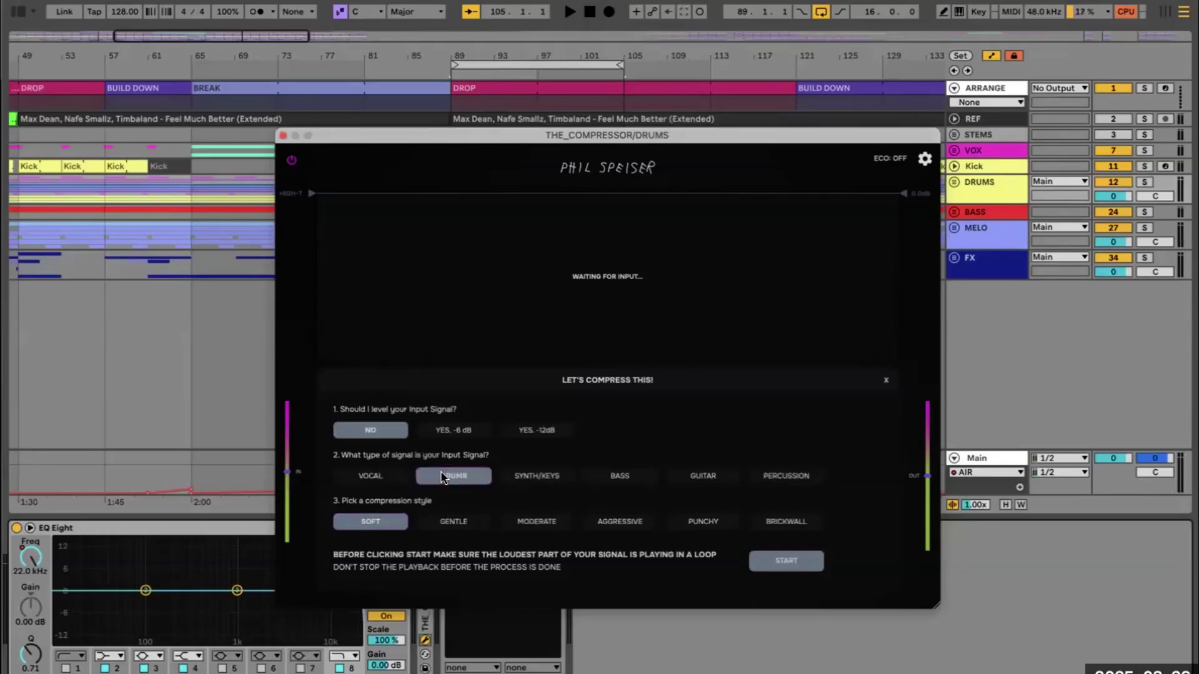
click(703, 527)
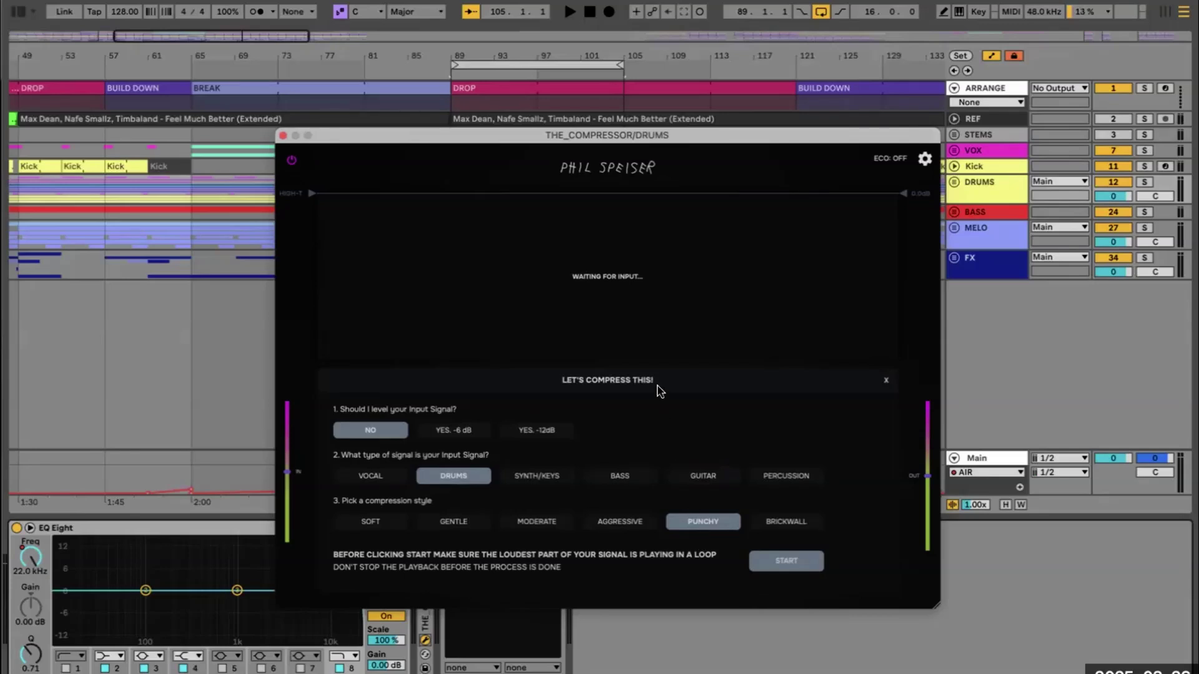
key(space)
click(784, 560)
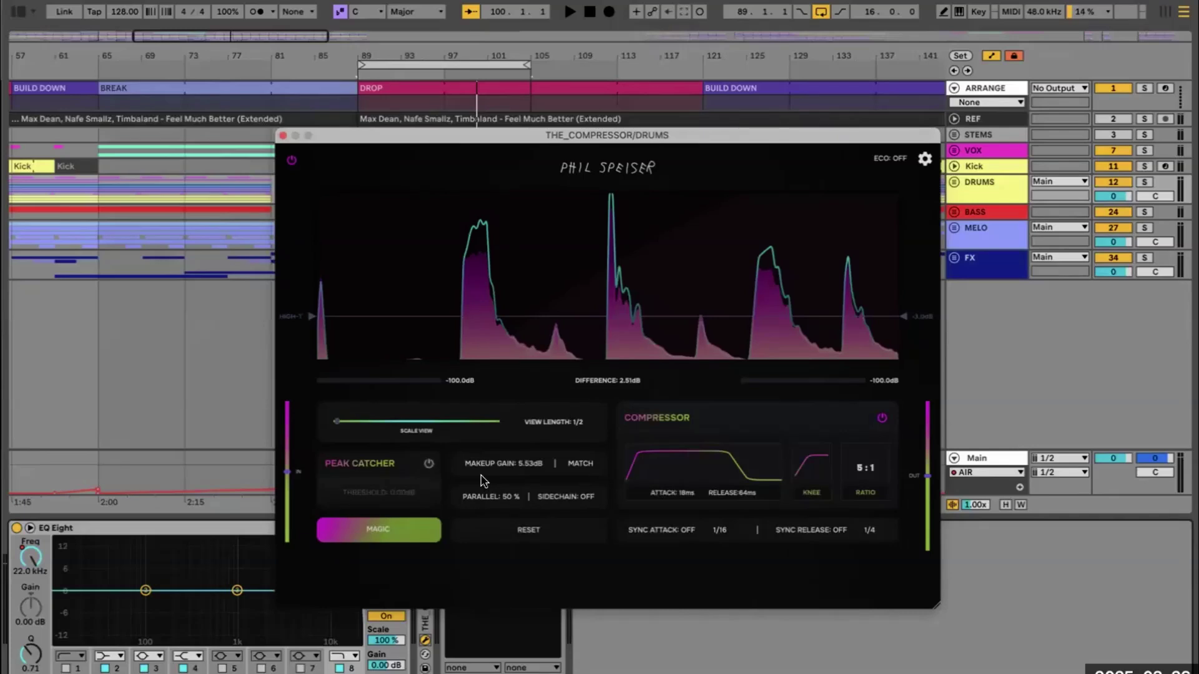
click(282, 135)
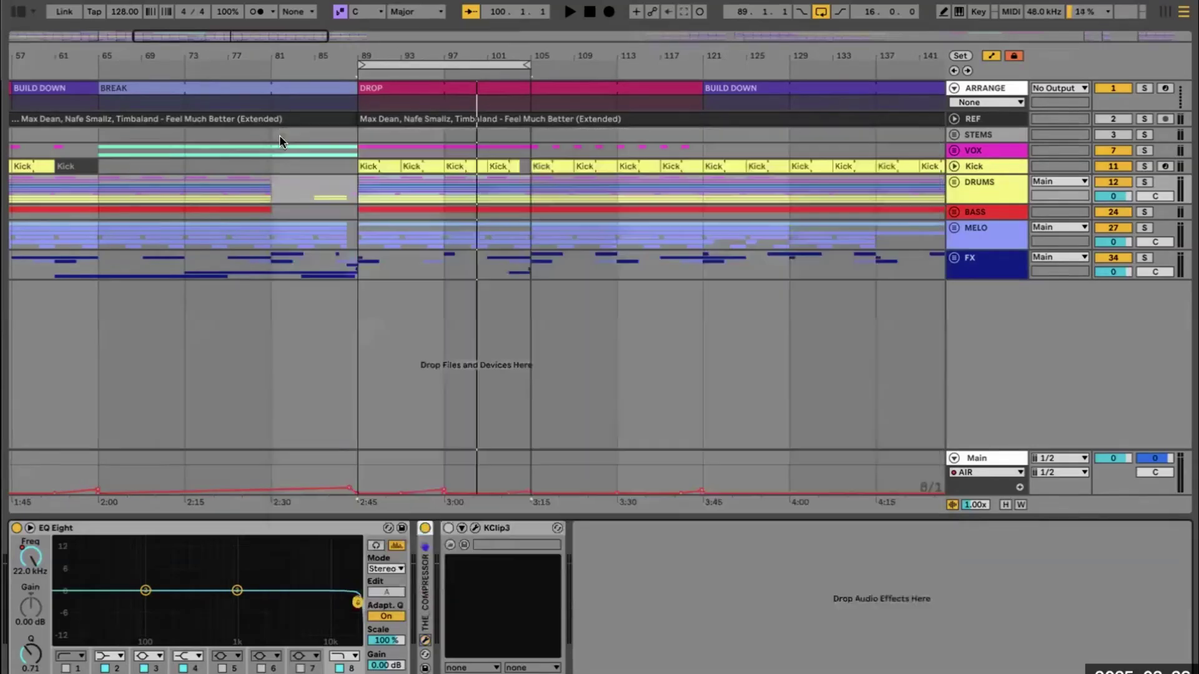
- Play the looped DROP and compare the drums with THE_COMPRESSOR bypassed and re-enabled
key(space)
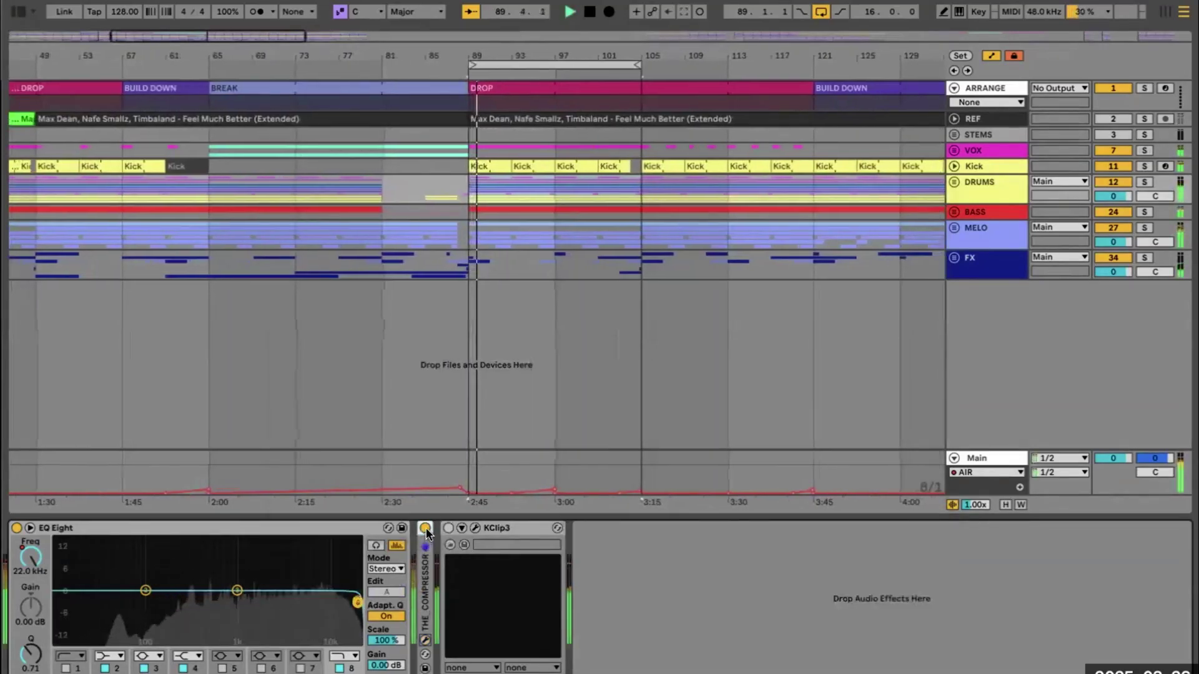
click(425, 528)
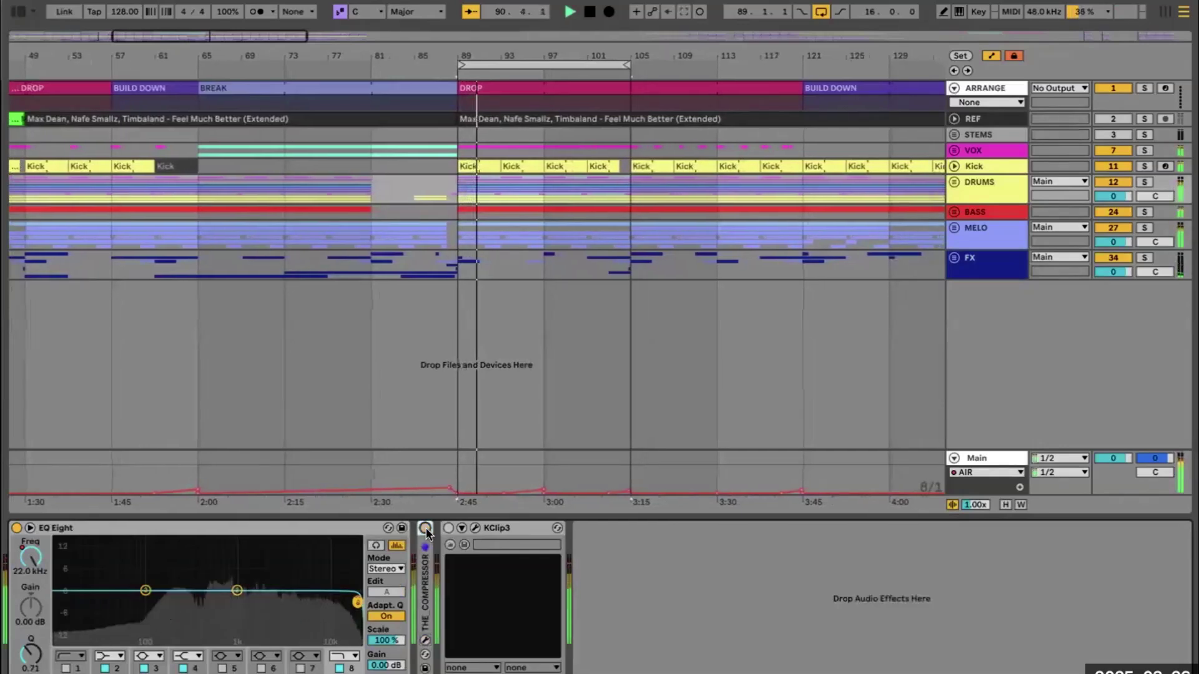
click(426, 528)
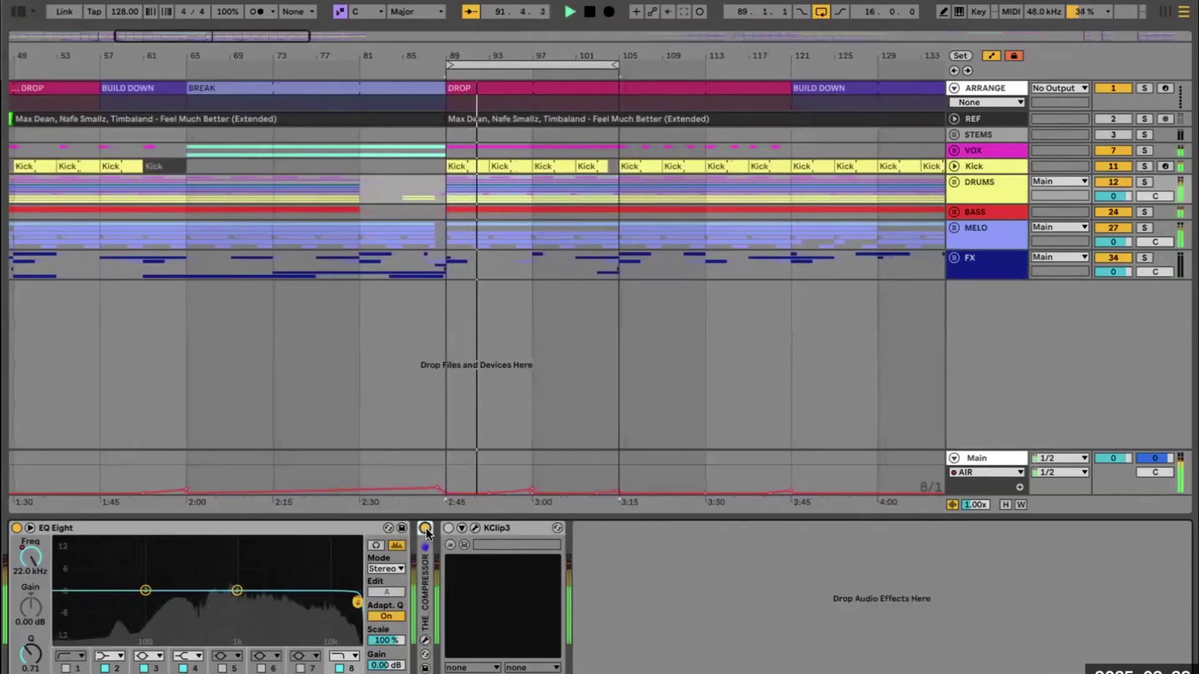
- Reopen THE_COMPRESSOR on the DRUMS group, set its parallel blend to 80 %, and audition the loop
click(425, 639)
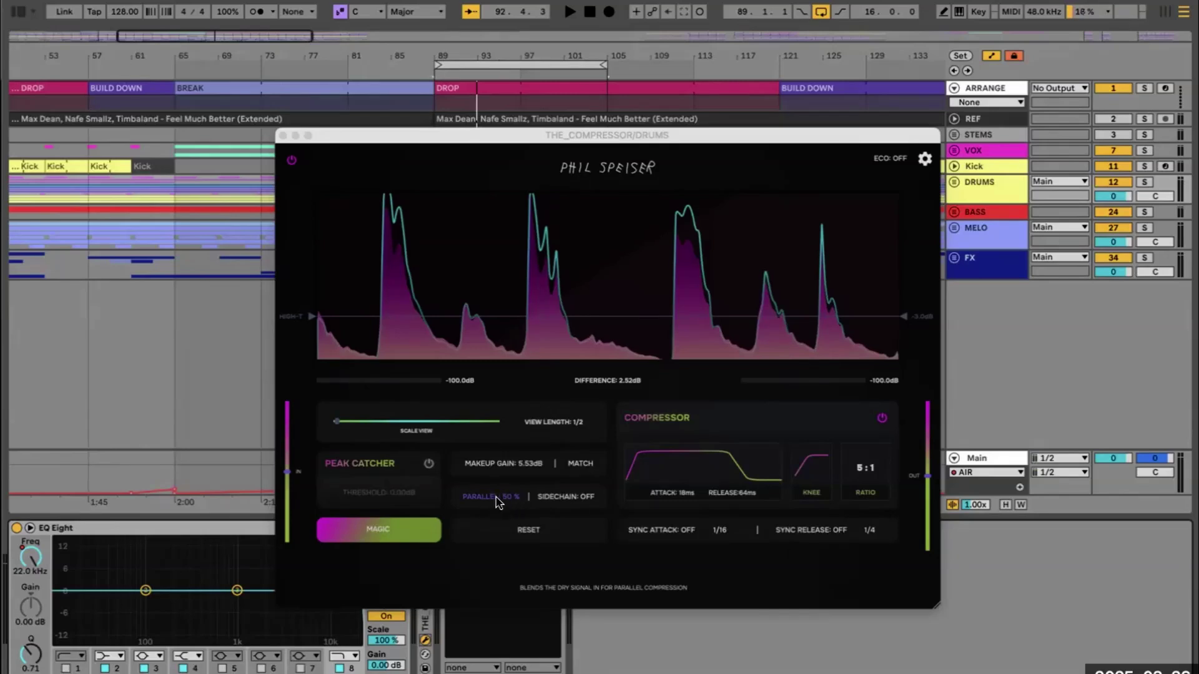
drag(743, 139, 856, 85)
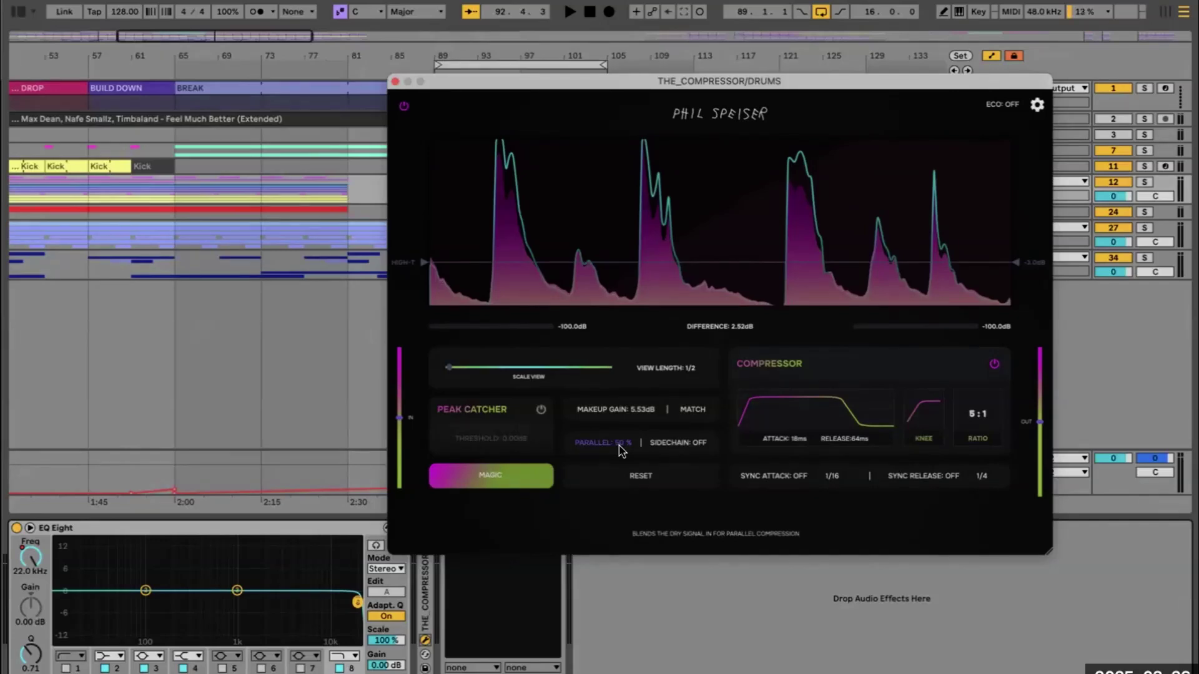
drag(622, 442, 615, 380)
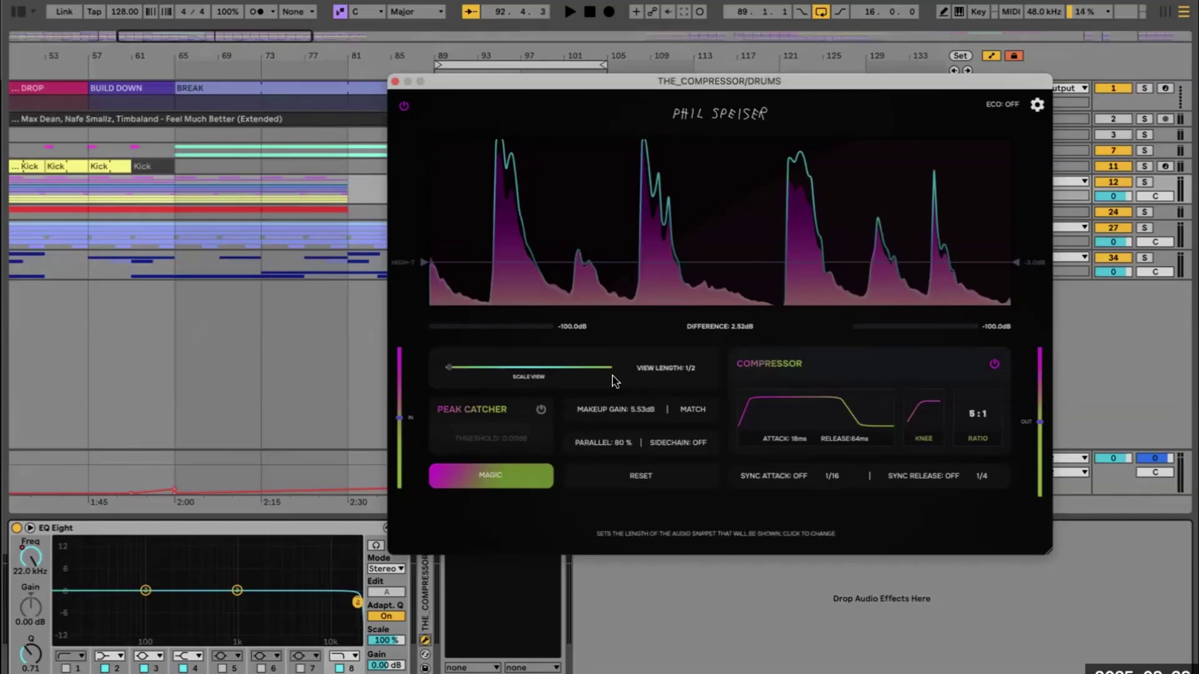
key(space)
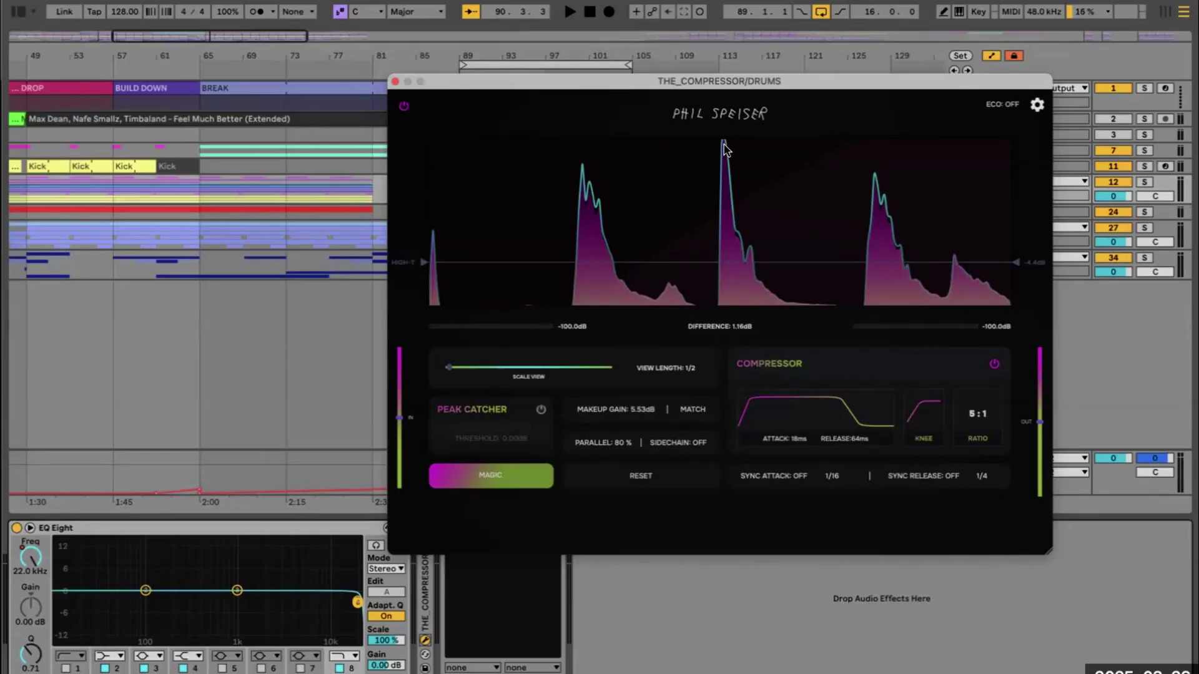
- Enable the Peak Catcher during playback and set its threshold to -0.70 dB
key(space)
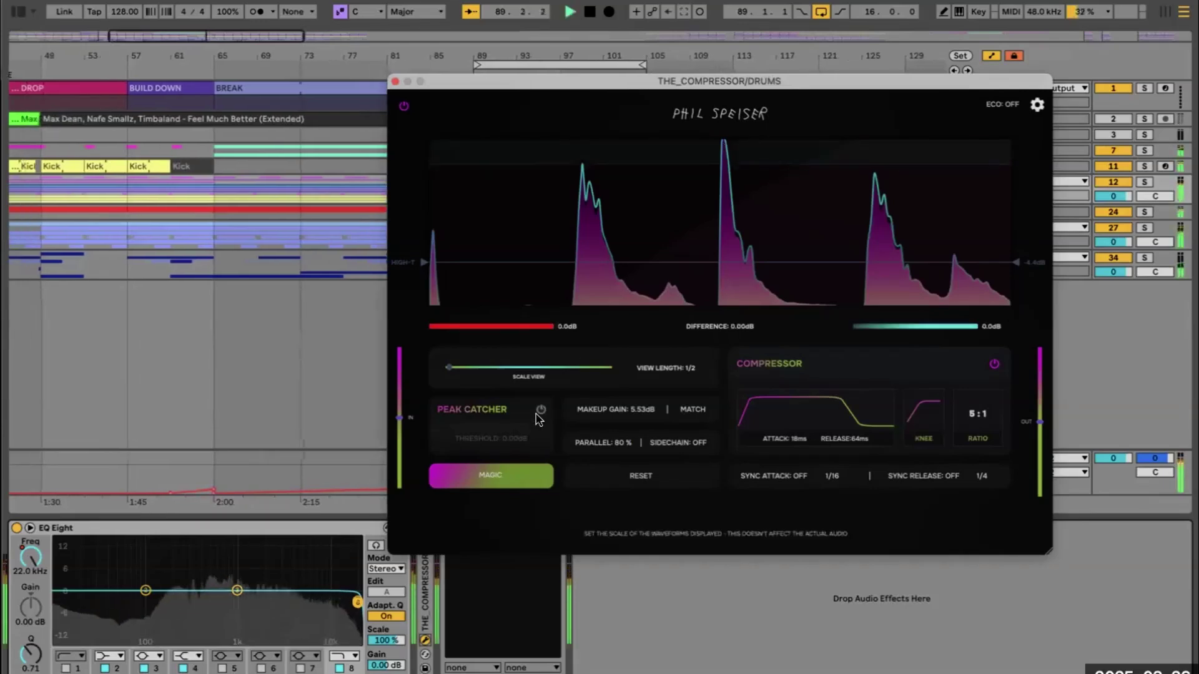
click(541, 409)
drag(537, 432, 527, 455)
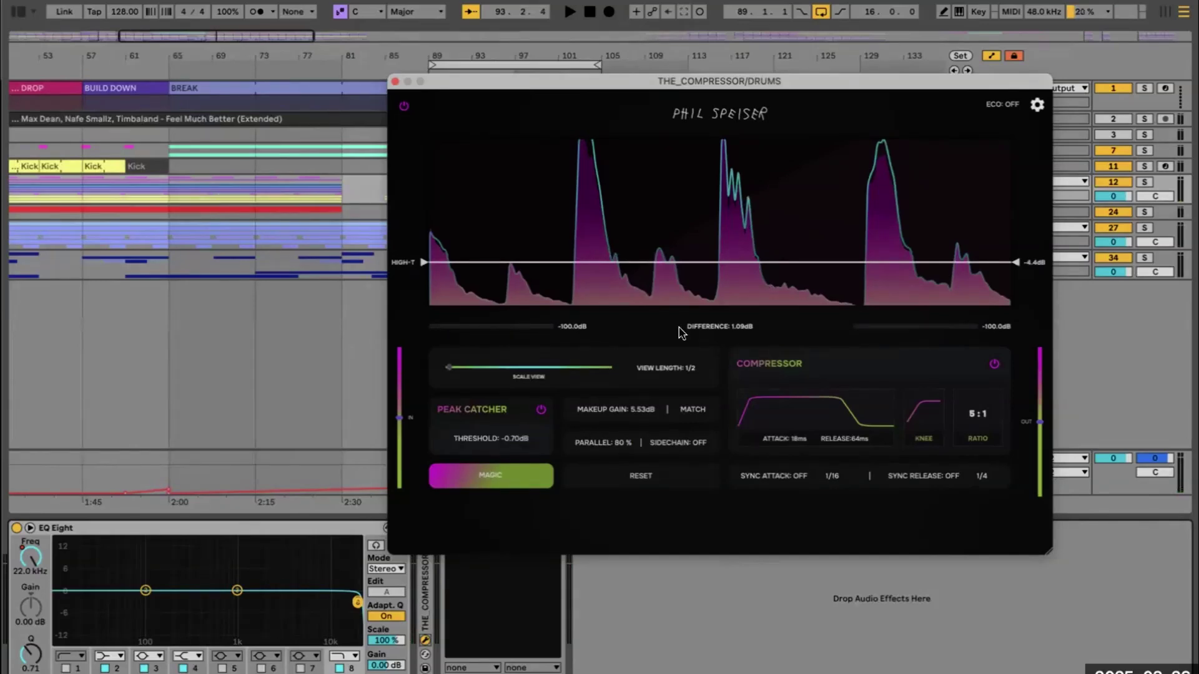
- Rerun the Magic assistant with the DRUMS and PUNCHY settings while the loop plays
click(494, 479)
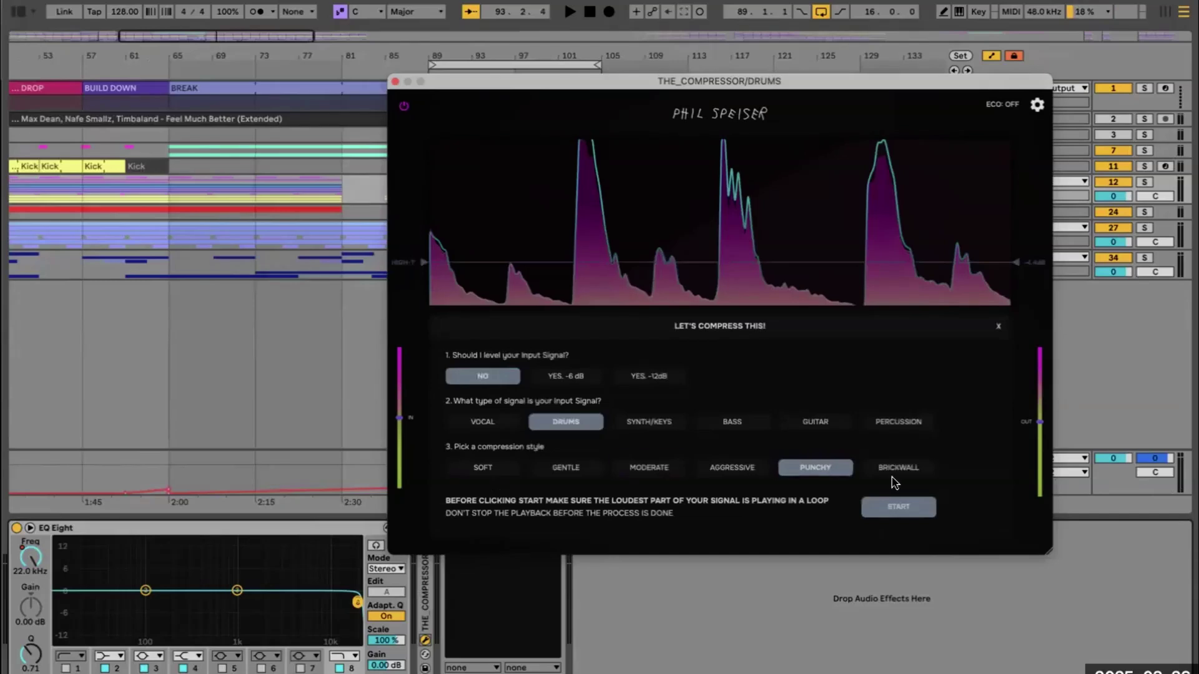
click(899, 506)
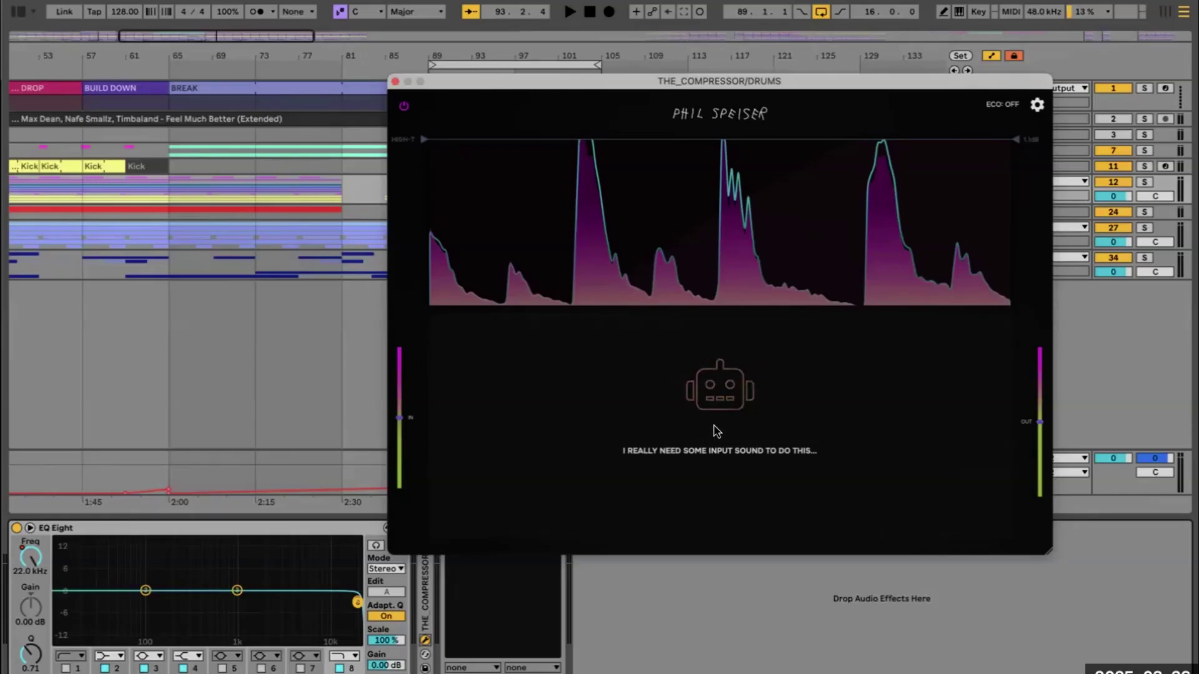
key(space)
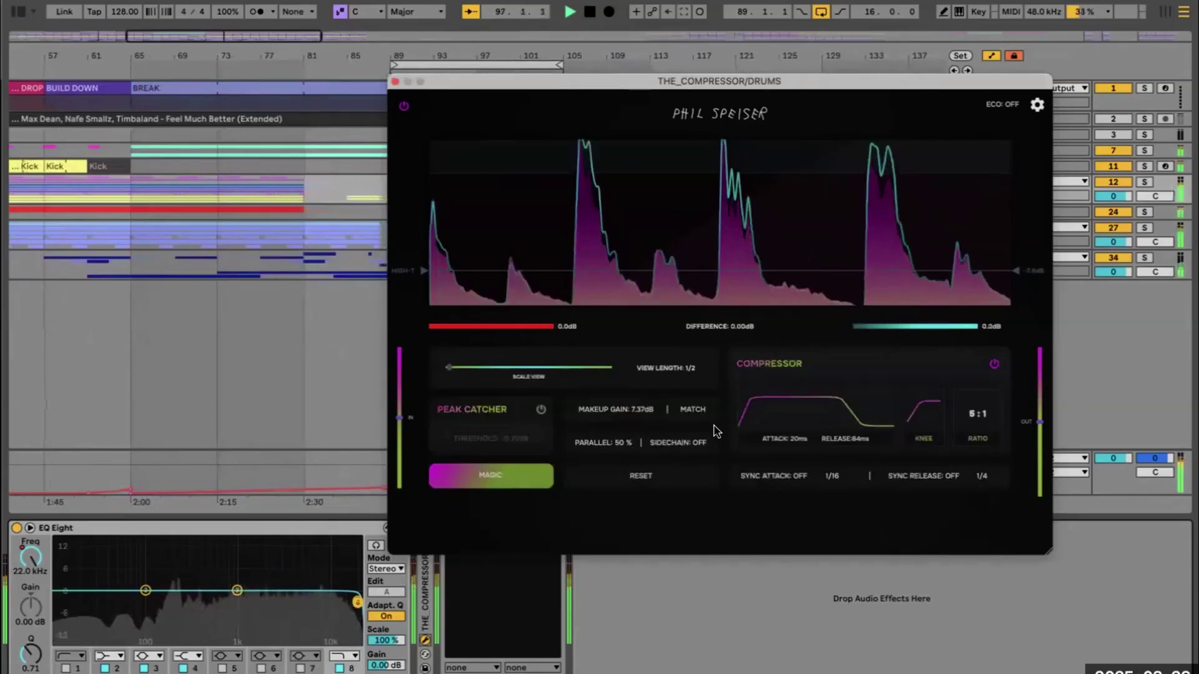
- Stop playback, set THE_COMPRESSOR's parallel blend to 88 %, and close the plug-in window
key(space)
drag(626, 458, 620, 361)
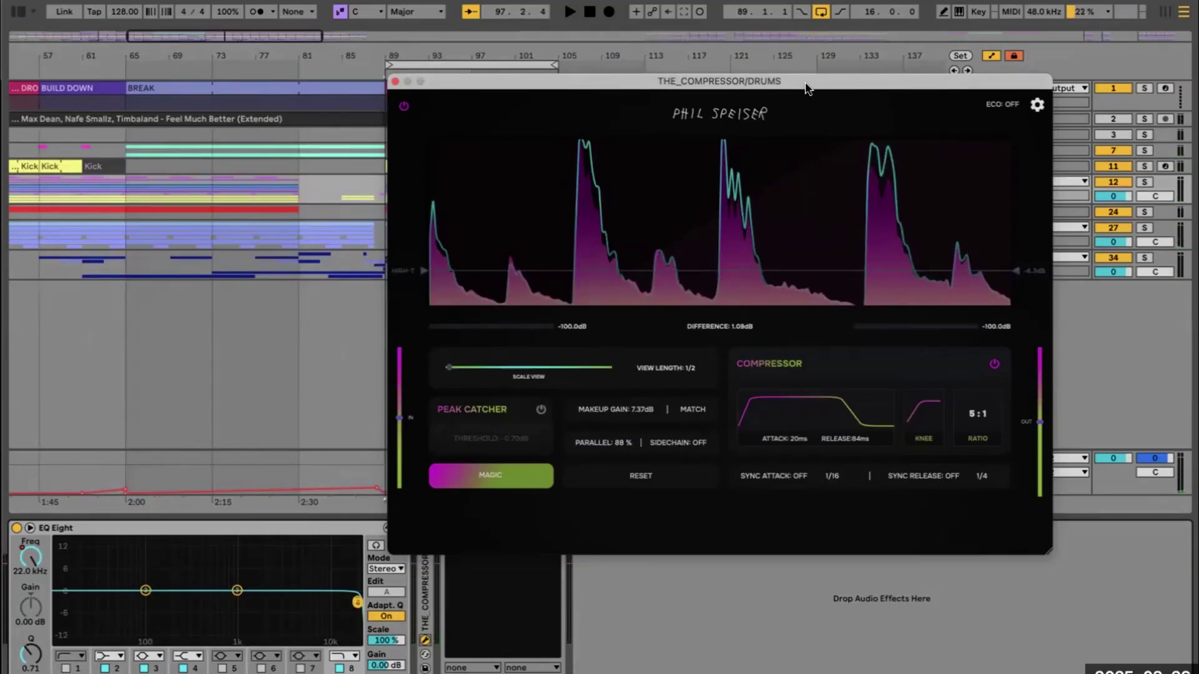
click(394, 83)
- Switch to the Session view mixer and play the loop to check the DRUMS group's peak level
key(Tab)
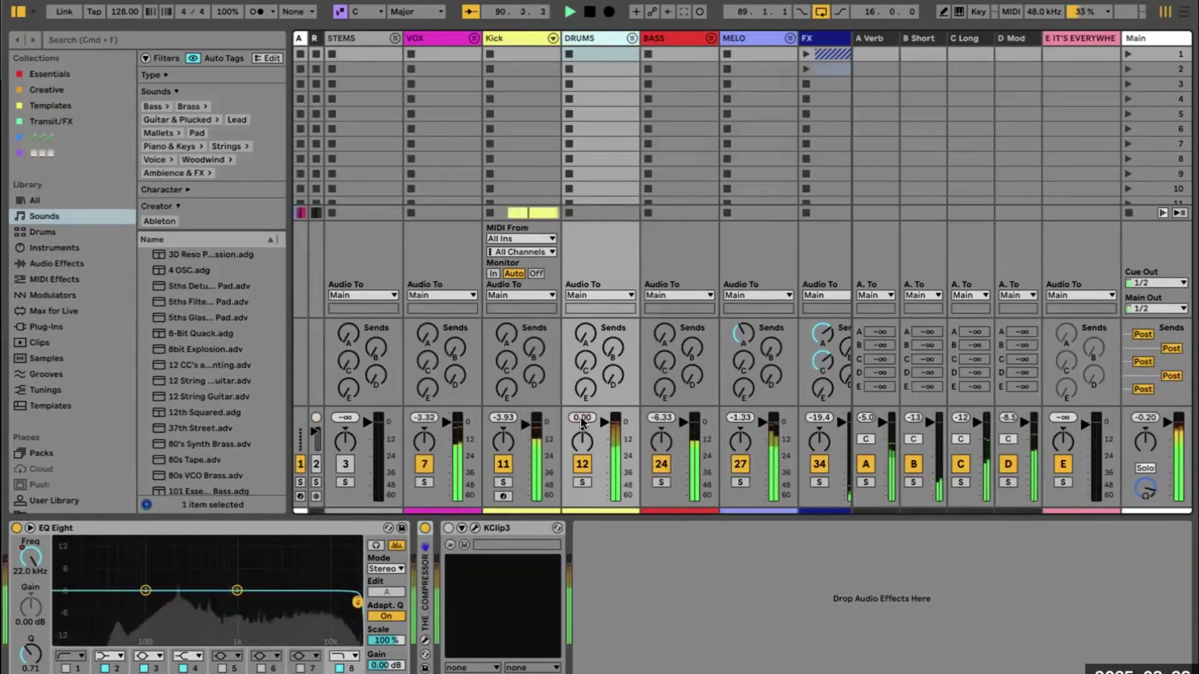
key(space)
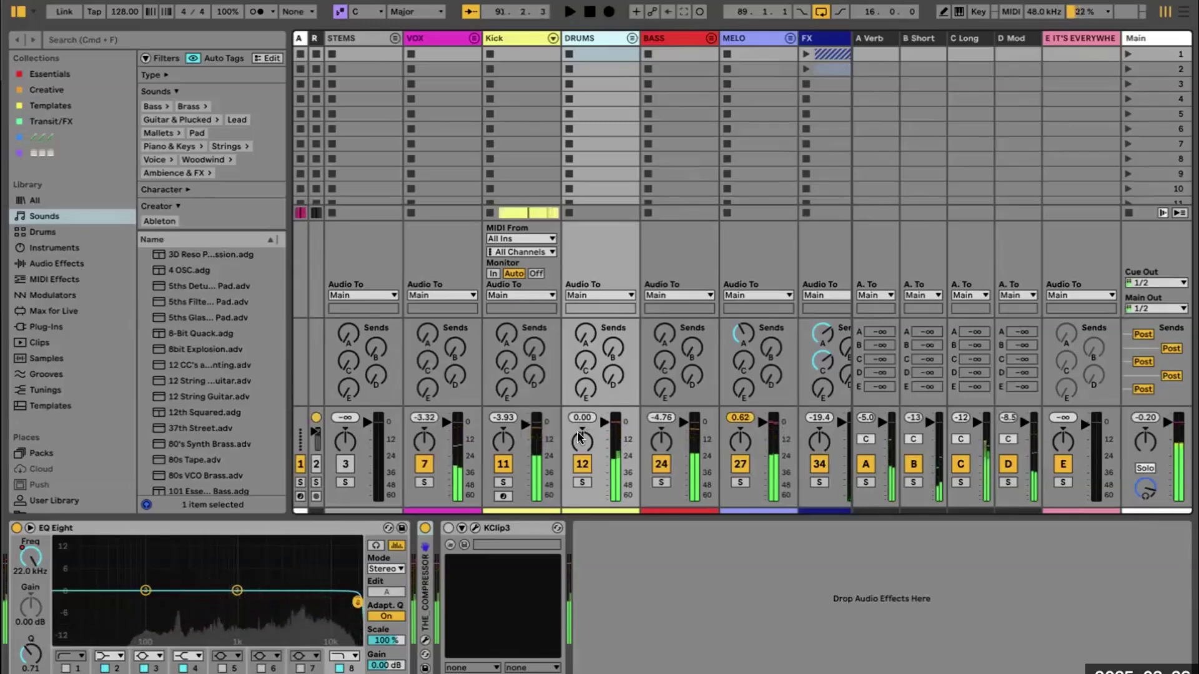
key(space)
key(space)
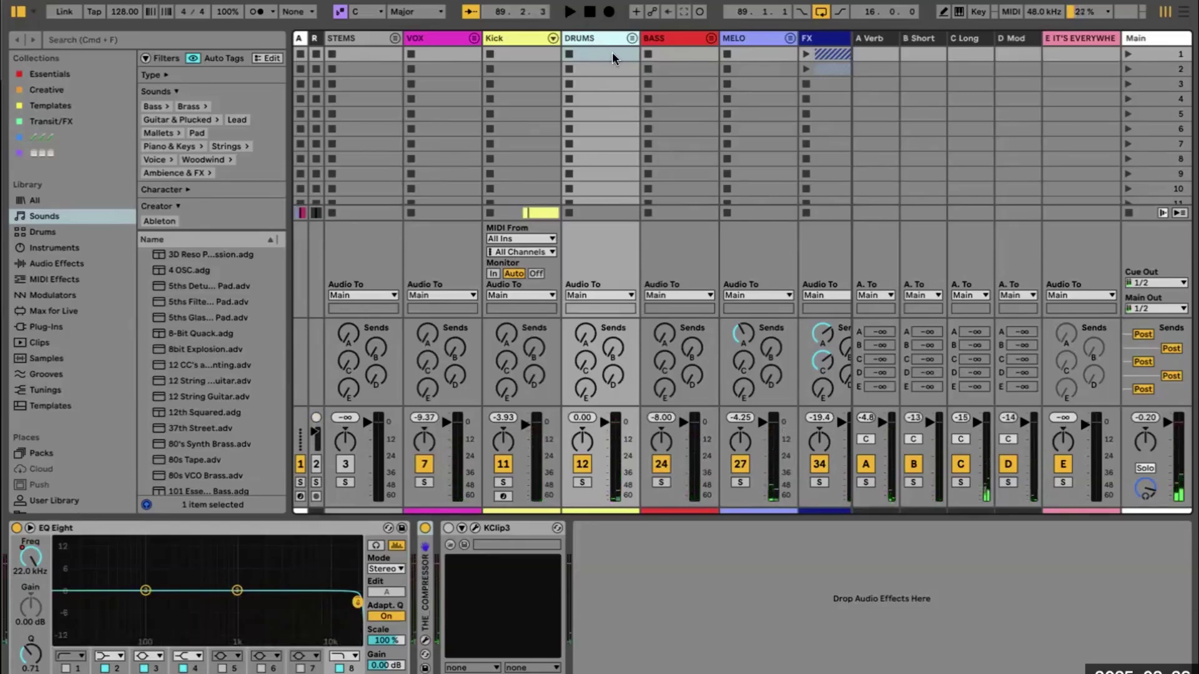
- Reopen THE_COMPRESSOR, enable its Peak Catcher with a threshold of -0.10 dB, and play back the loop
click(425, 640)
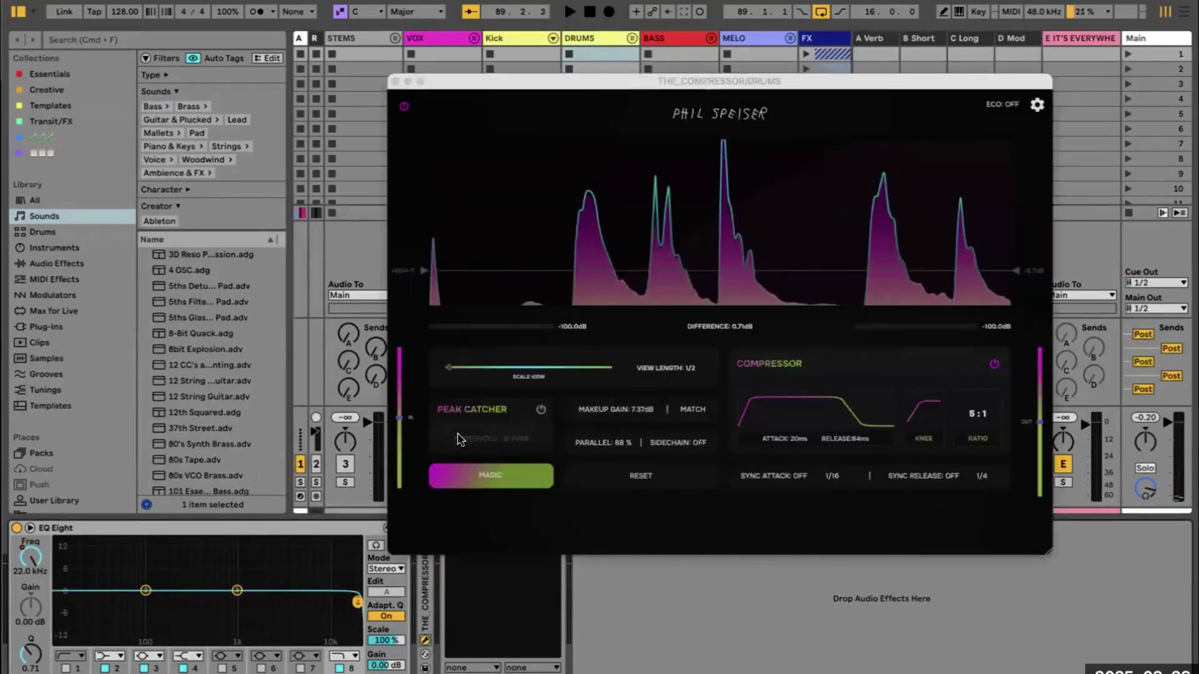
click(540, 410)
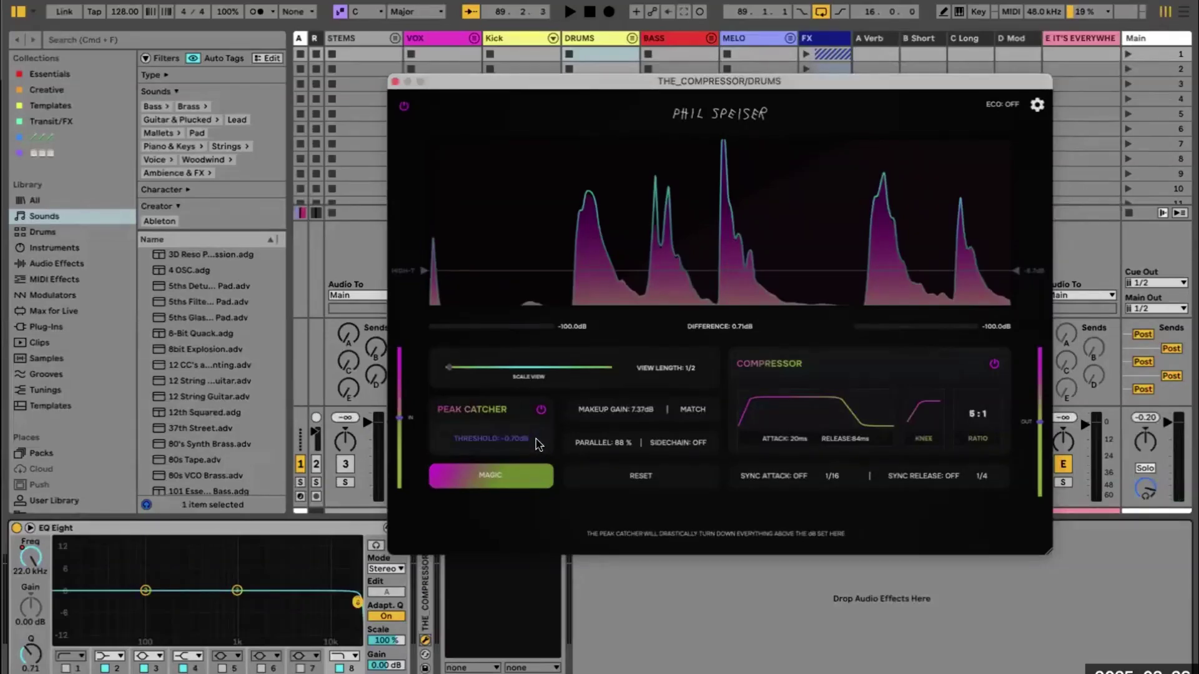
key(space)
drag(536, 439, 535, 429)
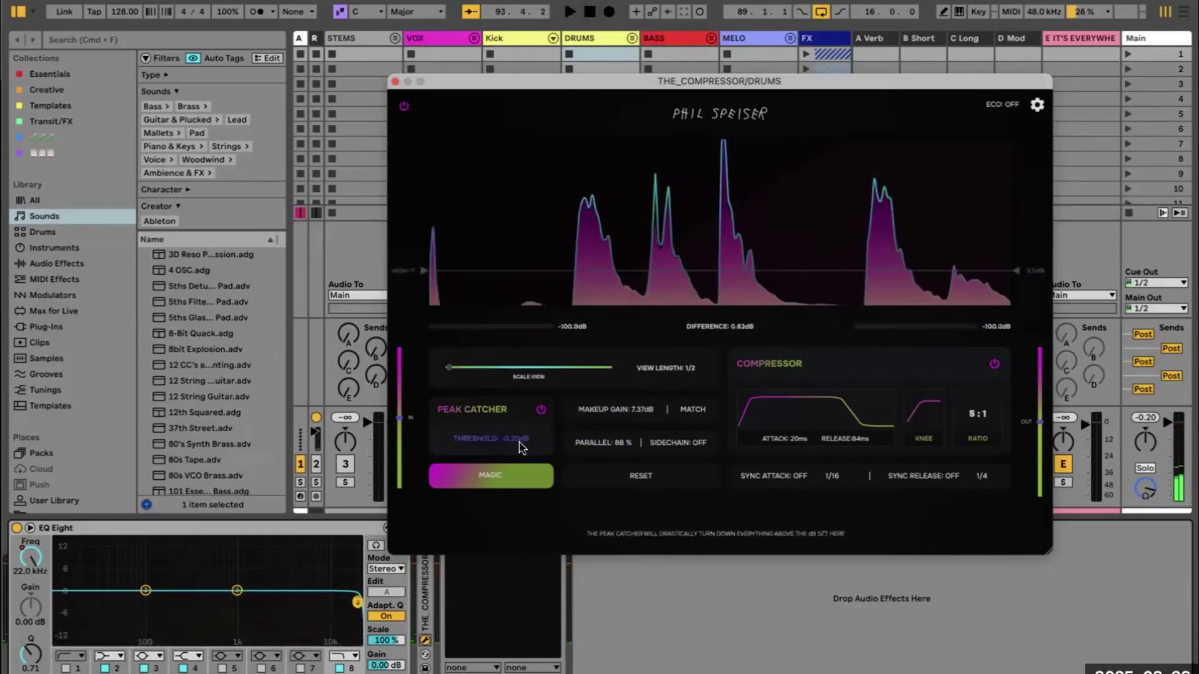
key(space)
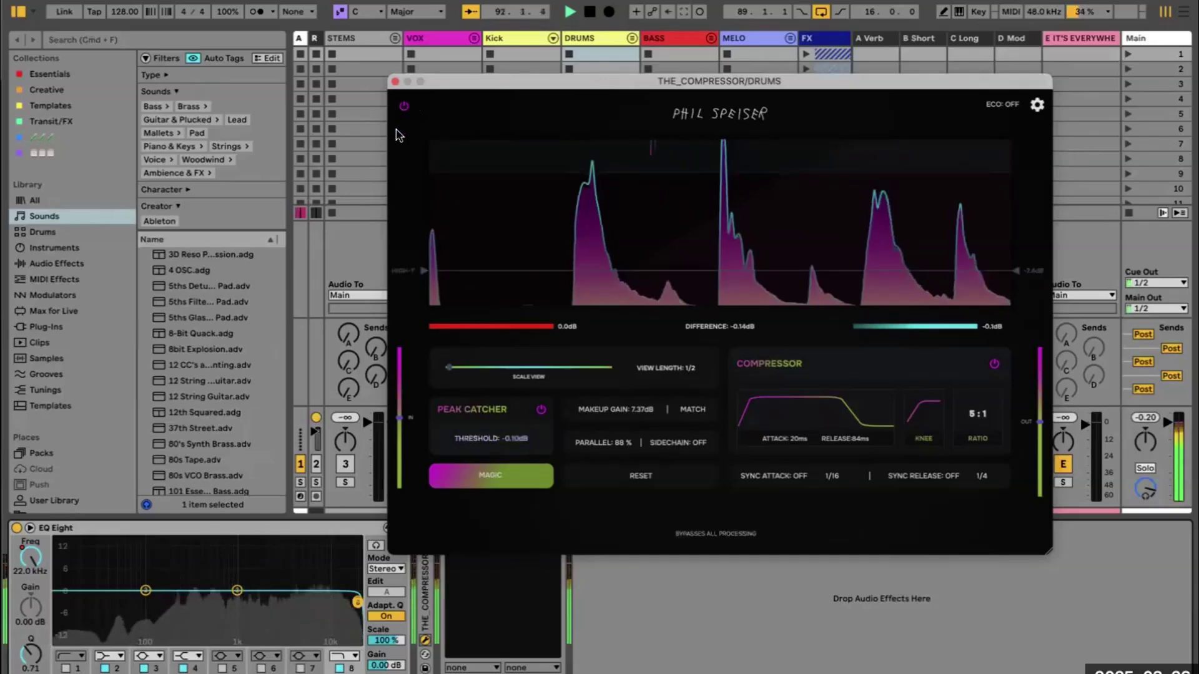
- Compare the DRUMS group's level with THE_COMPRESSOR off and on, and re-examine its plug-in window
click(395, 83)
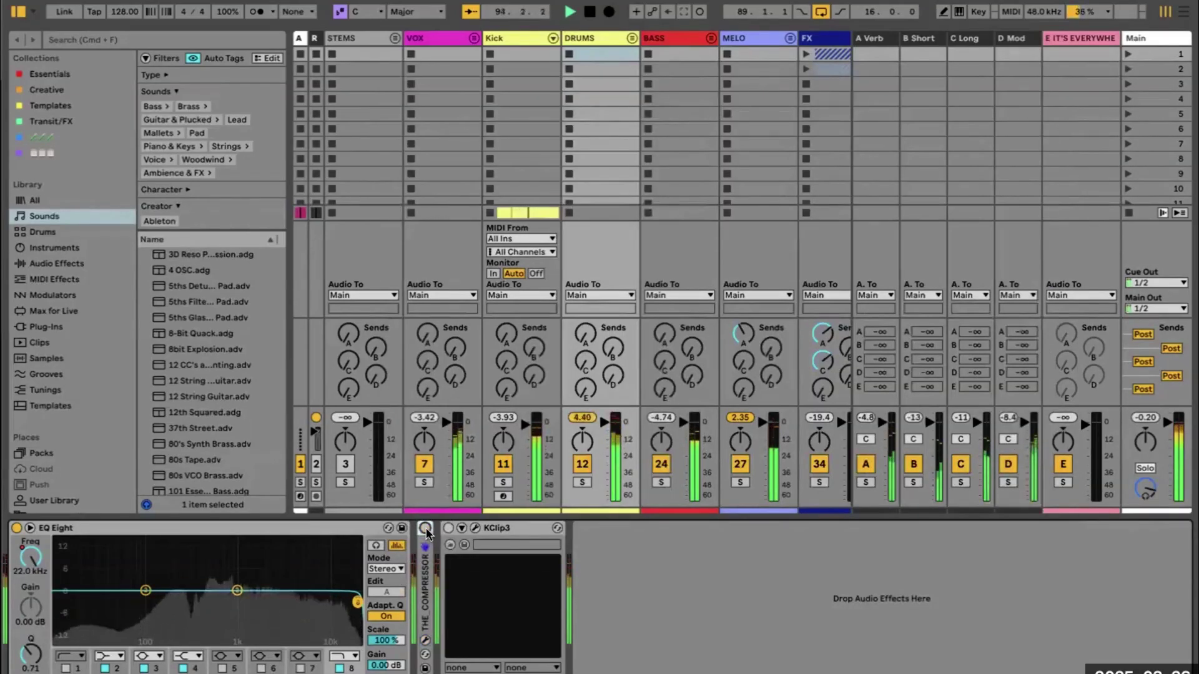
click(425, 529)
key(space)
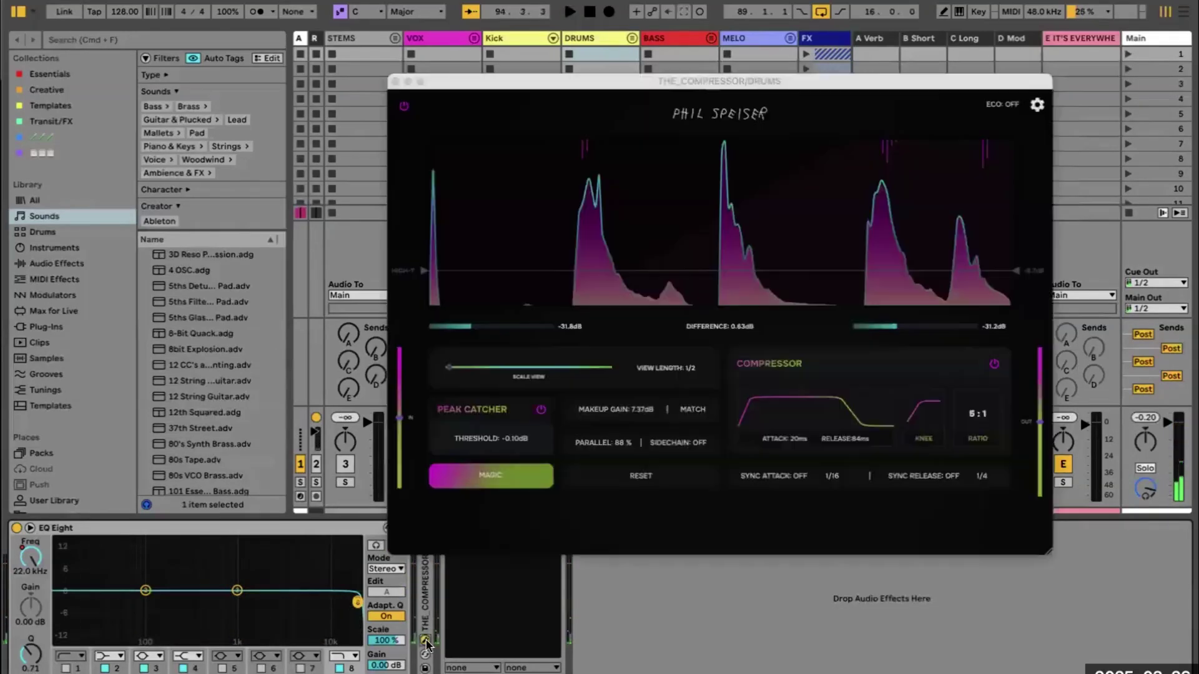
click(426, 639)
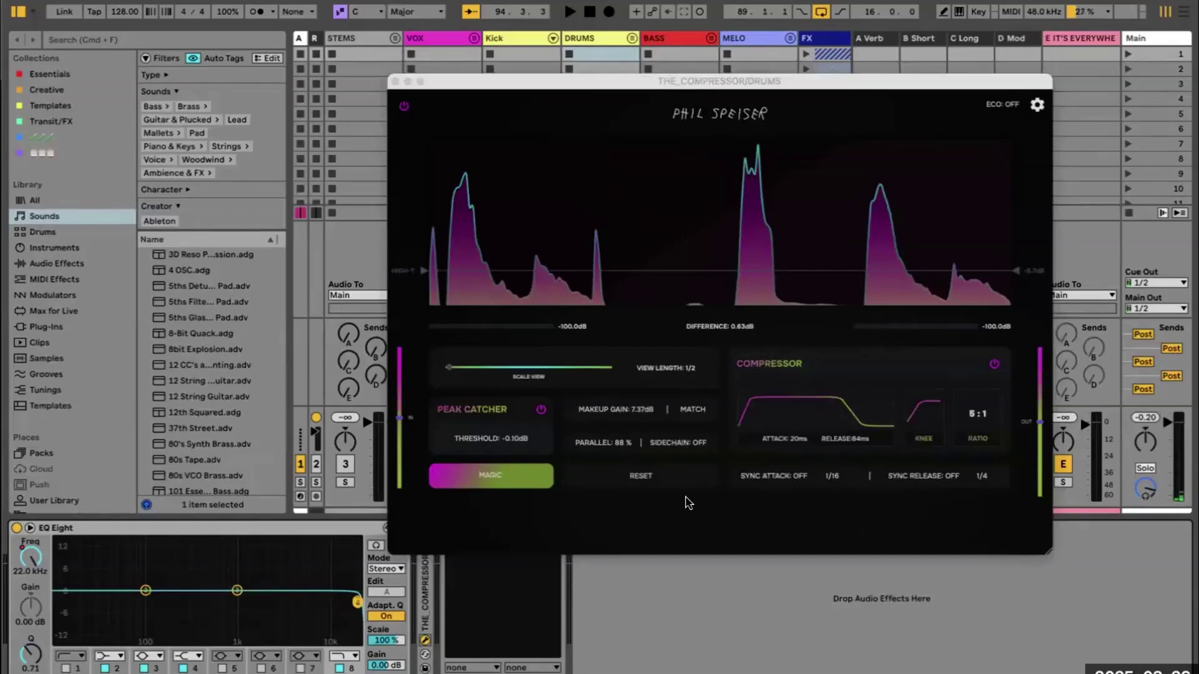
drag(599, 81, 652, 488)
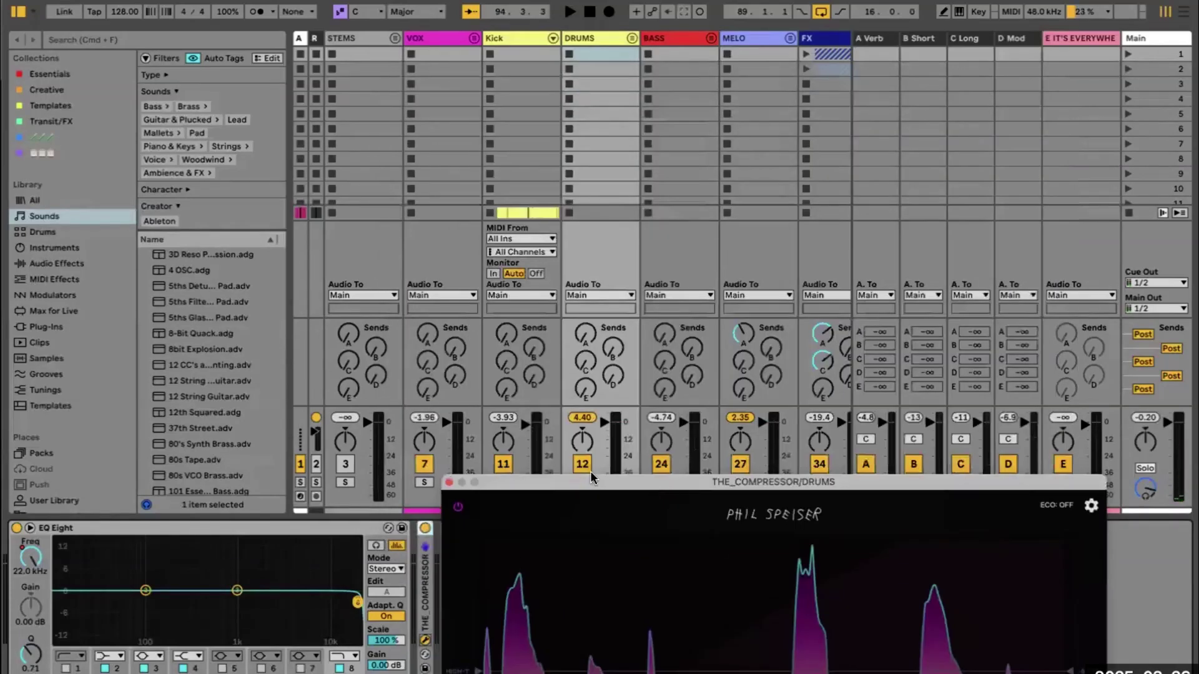
- Solo the DRUMS group and audition the loop with THE_COMPRESSOR, stopping playback with its plug-in window closed
click(451, 483)
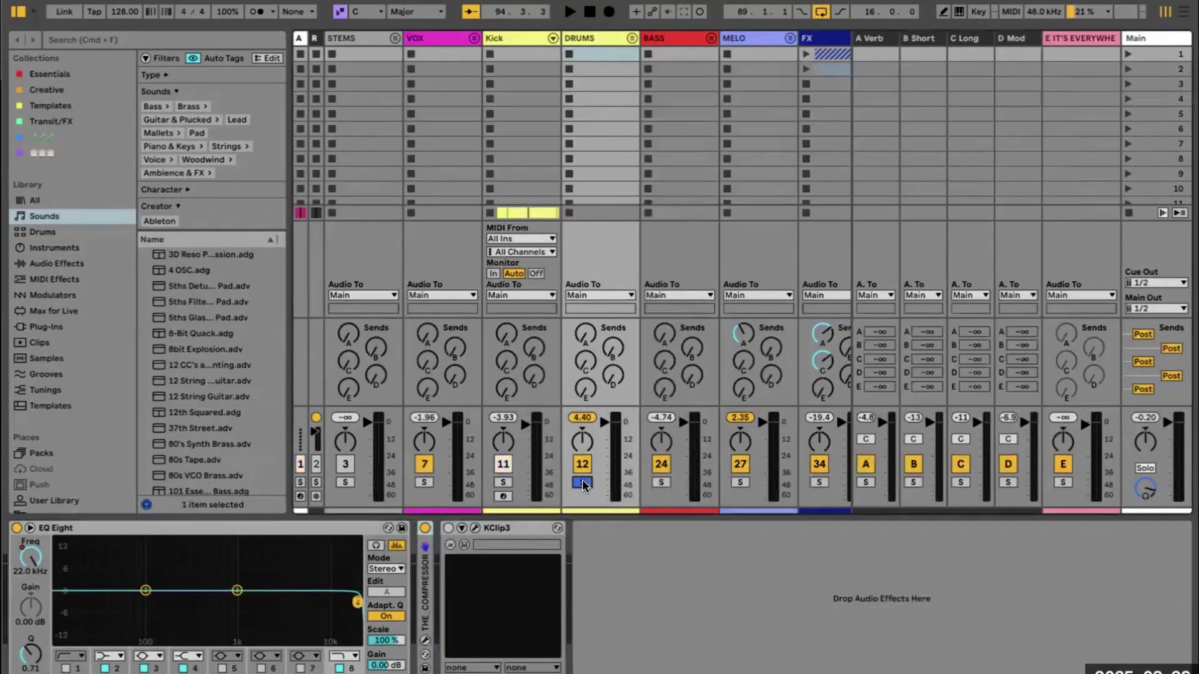
key(space)
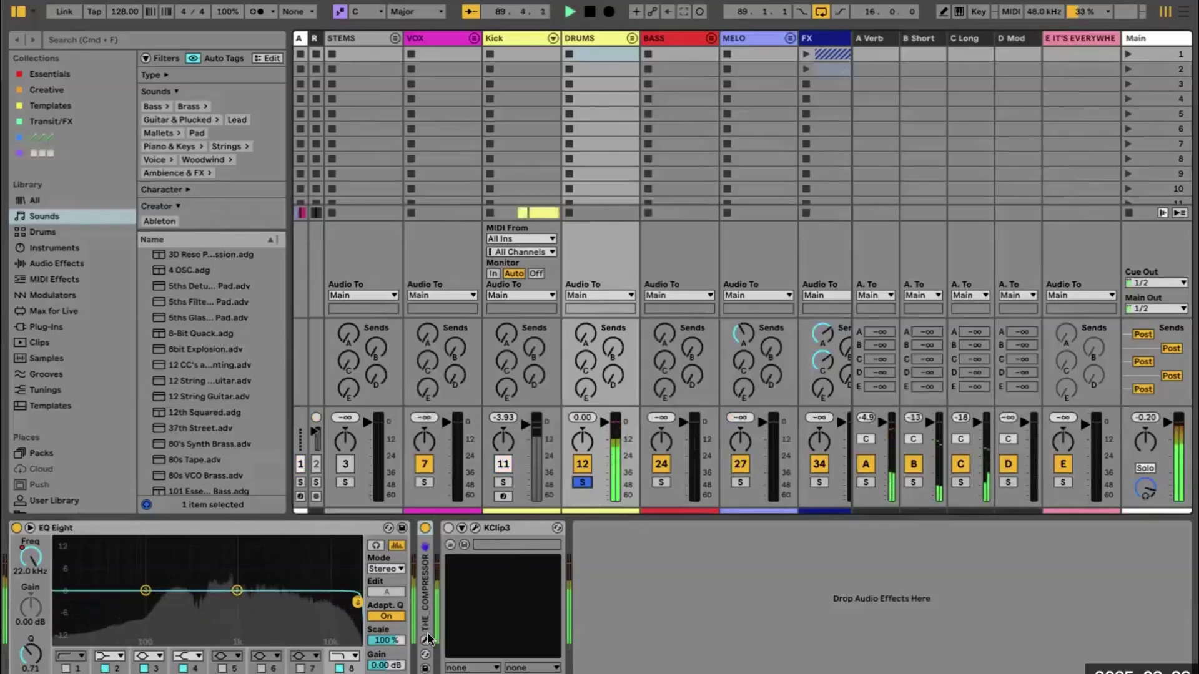
click(425, 533)
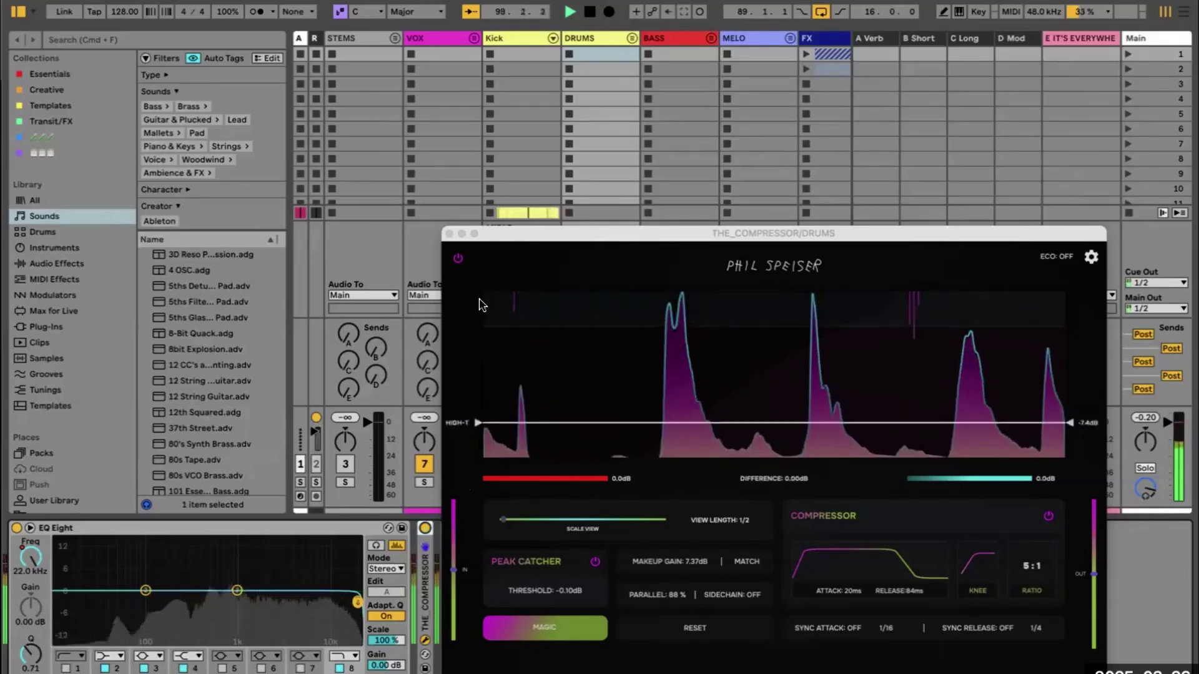
click(448, 235)
key(space)
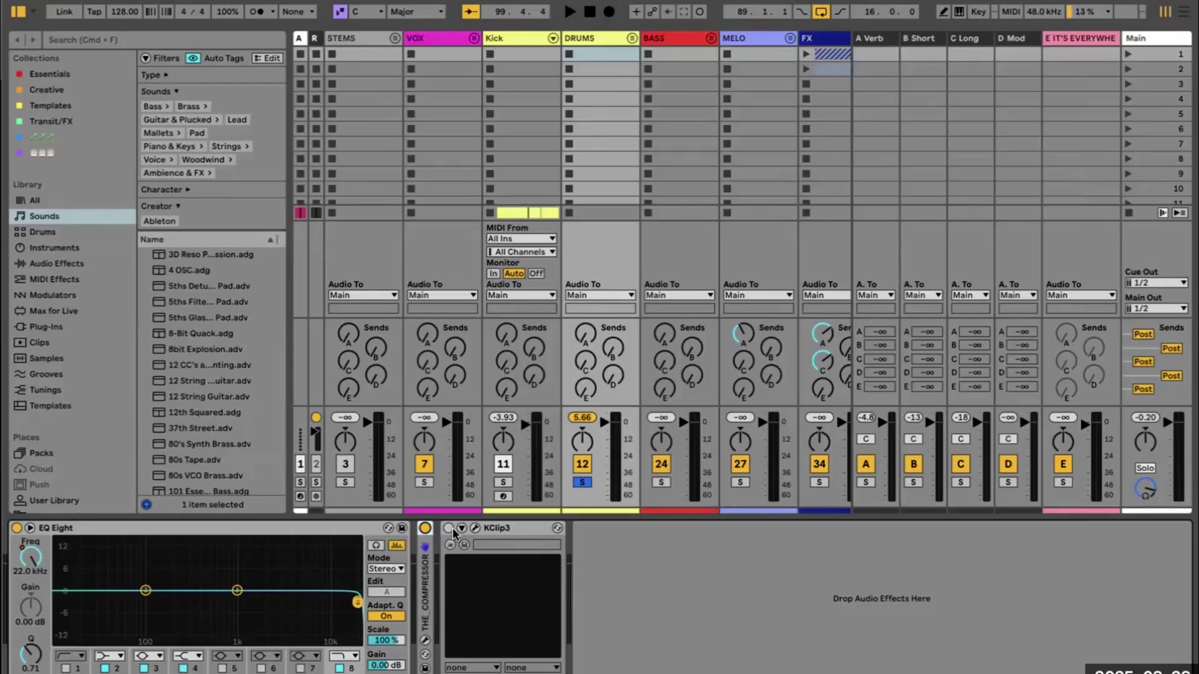
- Reopen THE_COMPRESSOR's plug-in window on the DRUMS group, review its settings and close it
click(424, 638)
drag(706, 227, 640, 35)
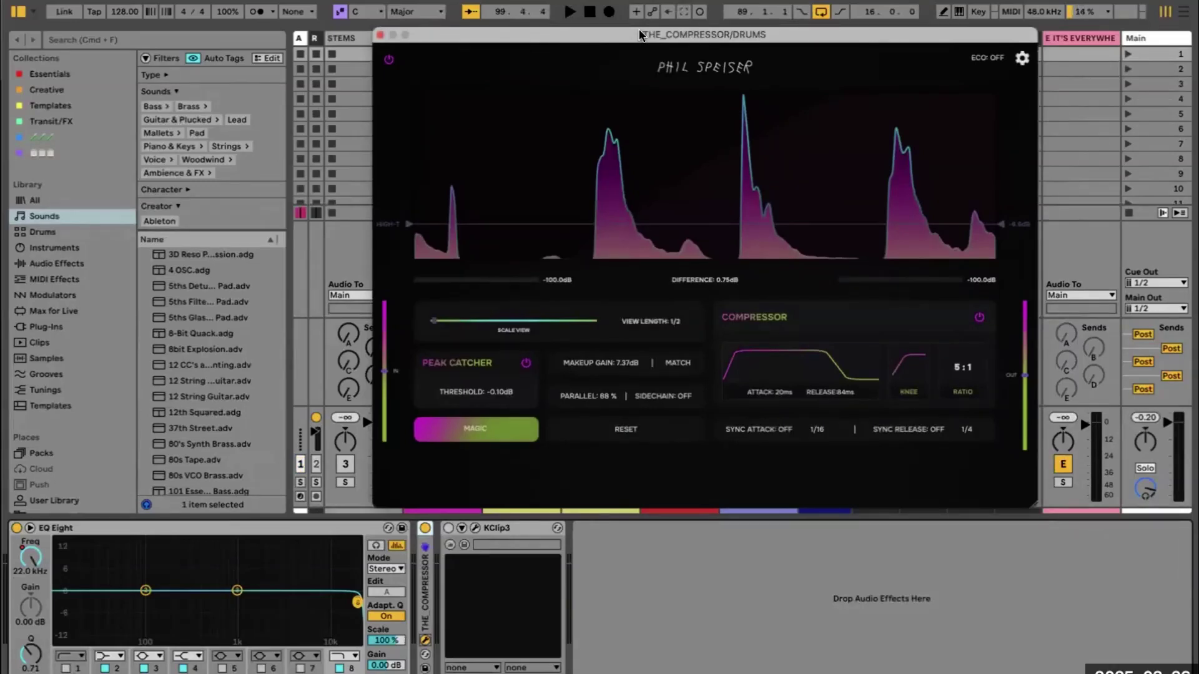
click(378, 35)
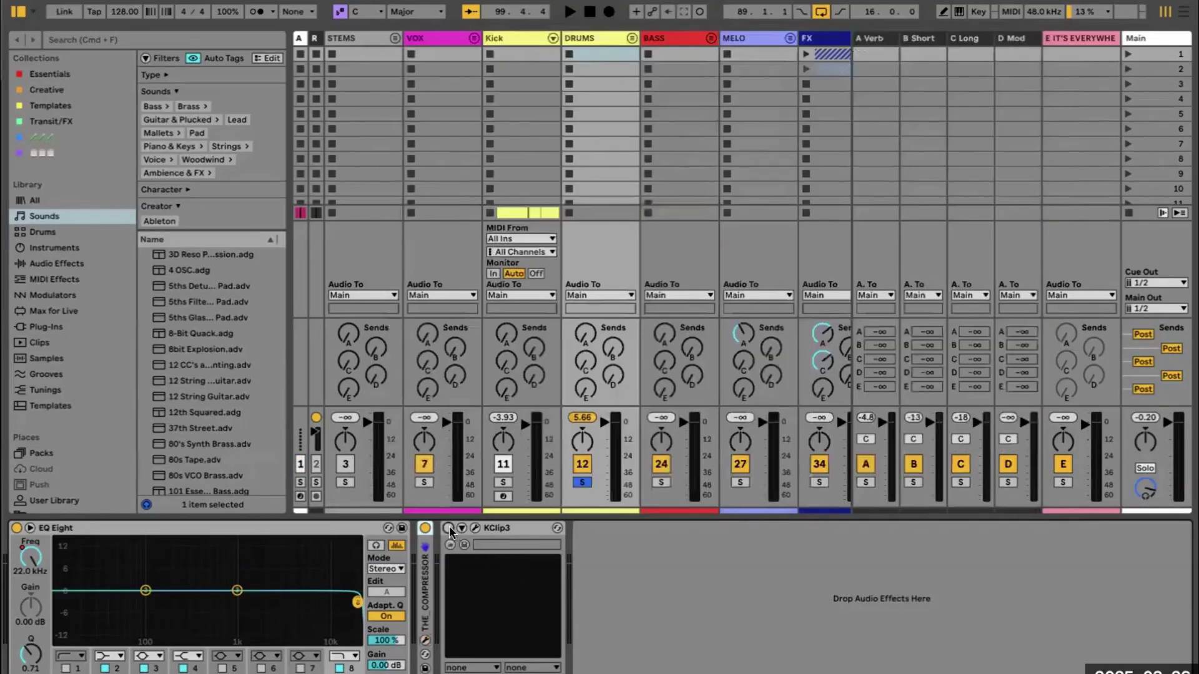
- Enable KClip3 on the DRUMS group, open its plug-in window and play the loop through it
click(475, 527)
drag(523, 21, 489, 22)
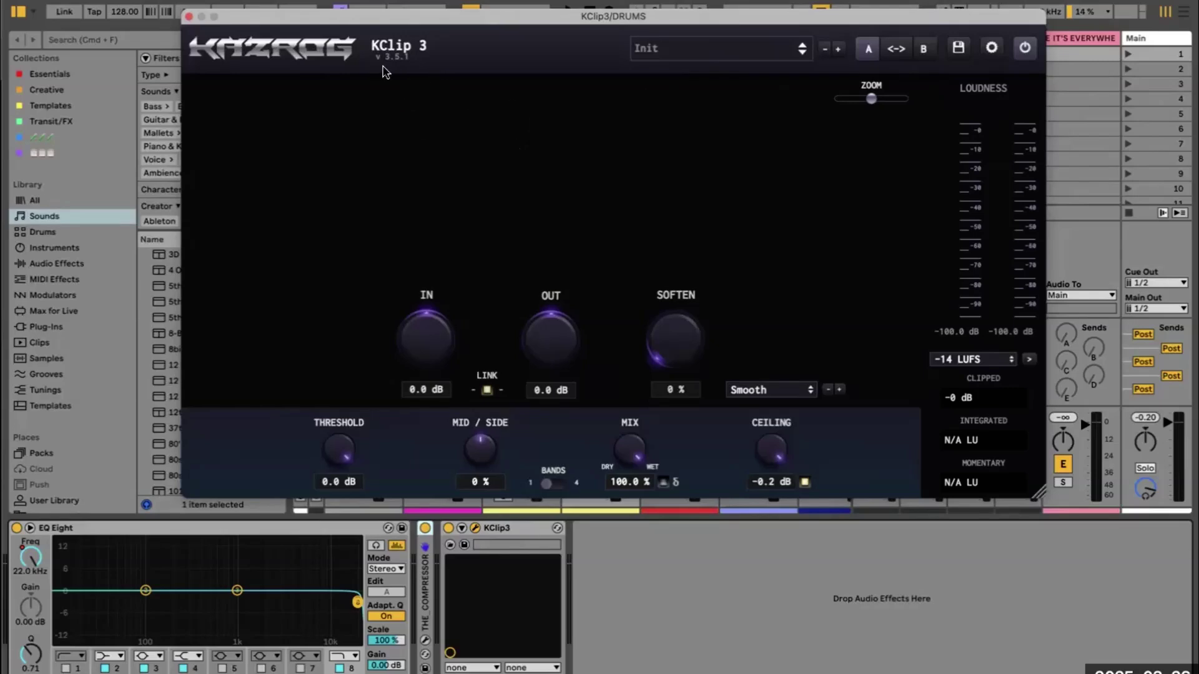
key(space)
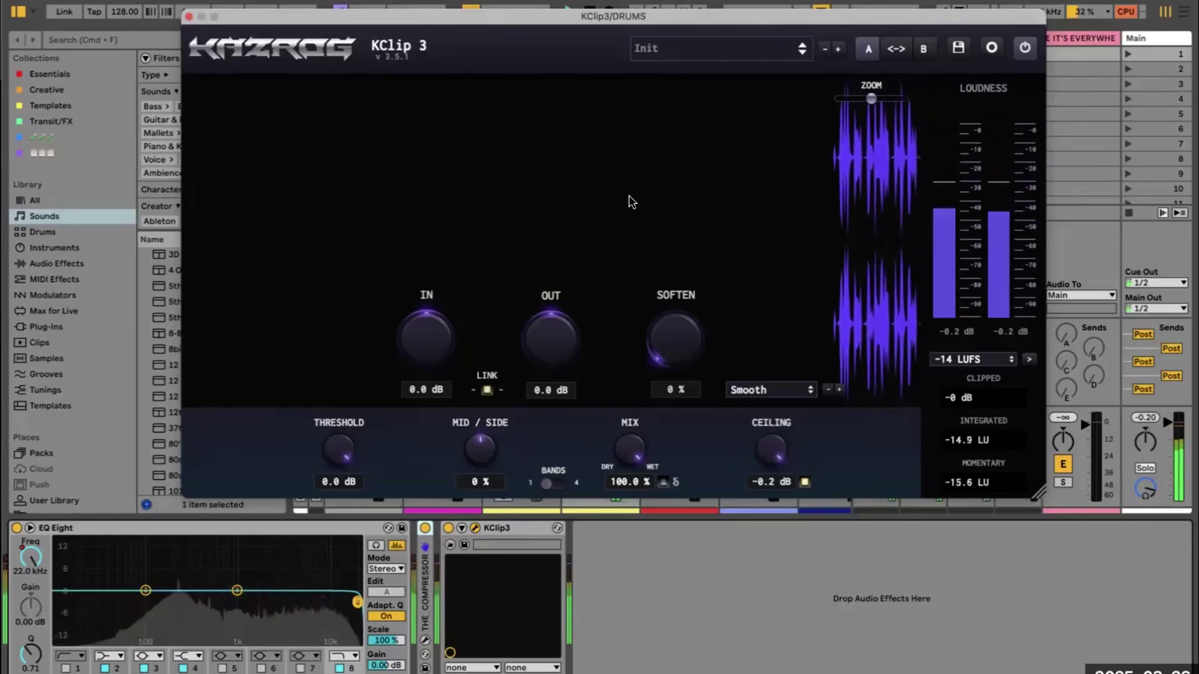
mouse_move(871, 98)
mouse_down()
mouse_move(901, 98)
mouse_move(871, 98)
mouse_up()
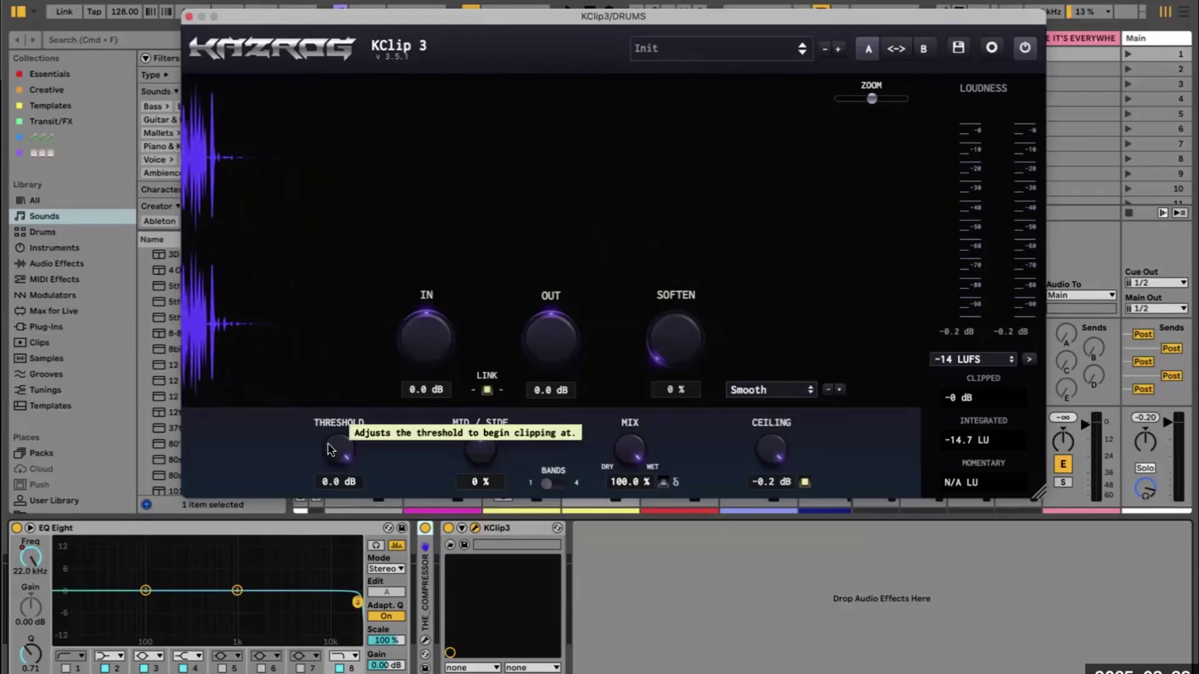
- Set the threshold of KClip3 on the DRUMS group to -1.0 dB during playback, resetting its Clipped reading and closing its window
key(space)
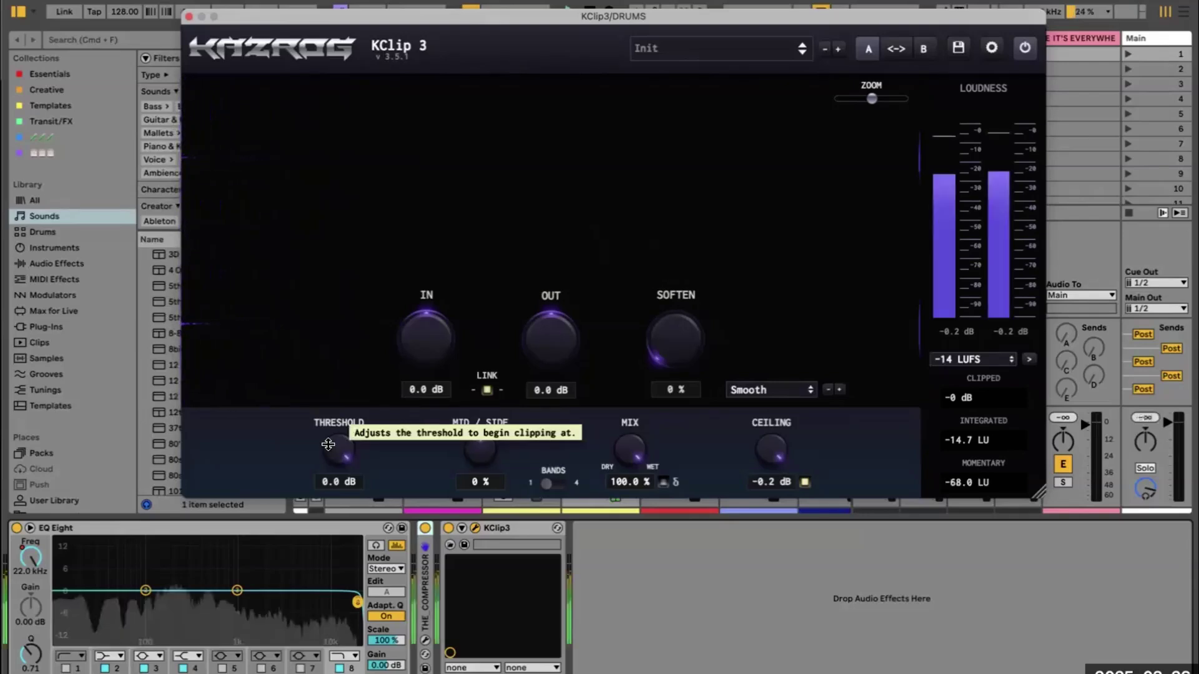
drag(336, 448, 341, 460)
click(962, 399)
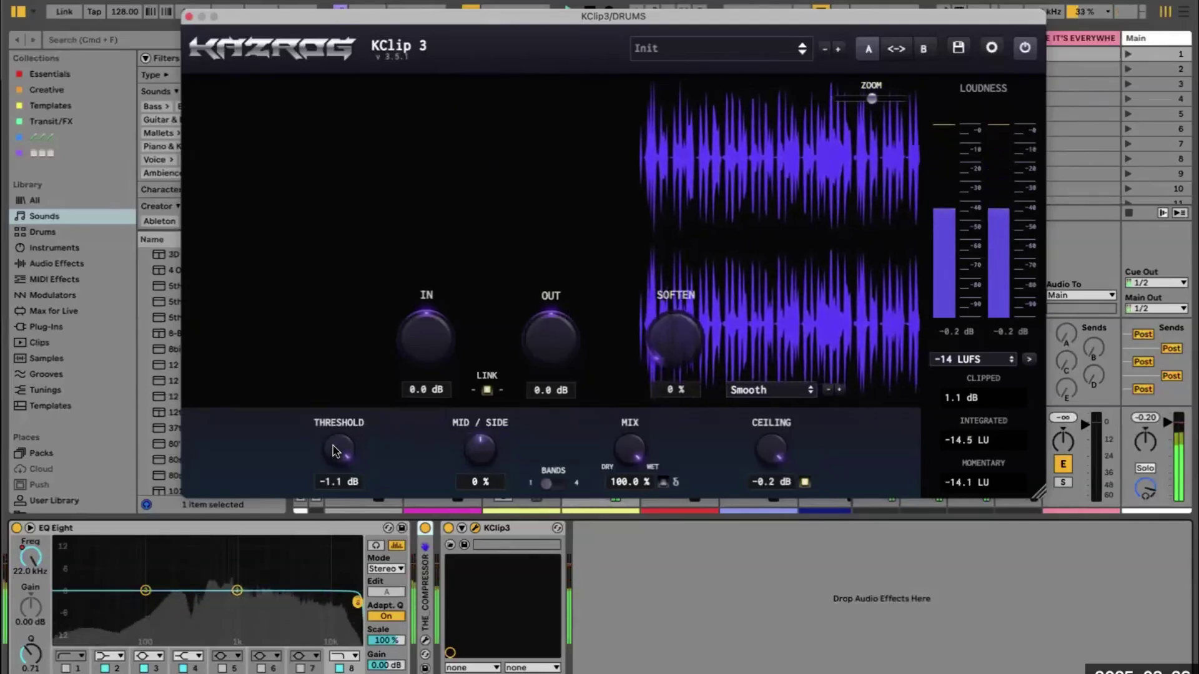
drag(336, 451, 335, 450)
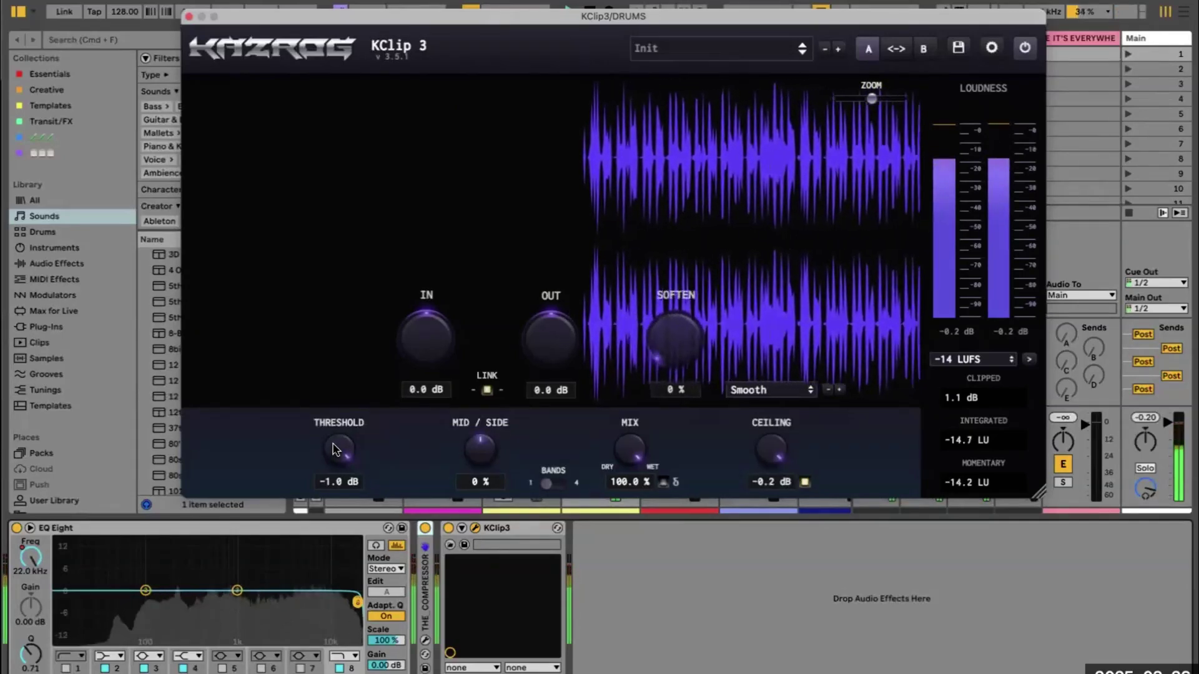
click(962, 400)
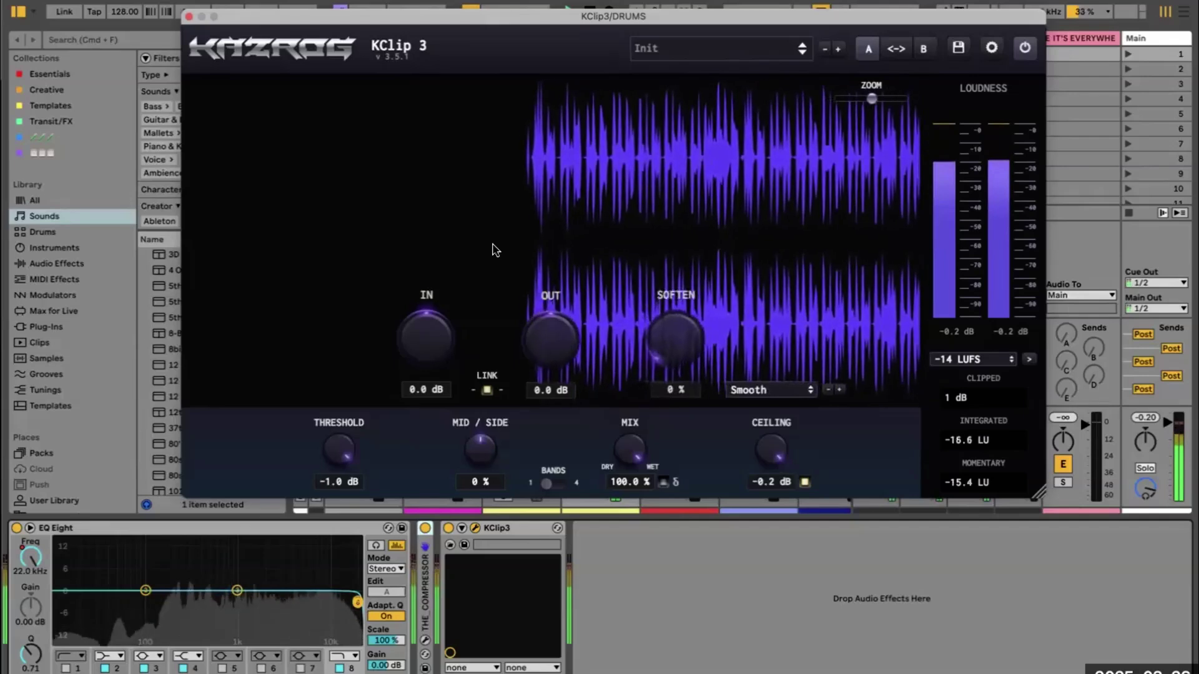
key(space)
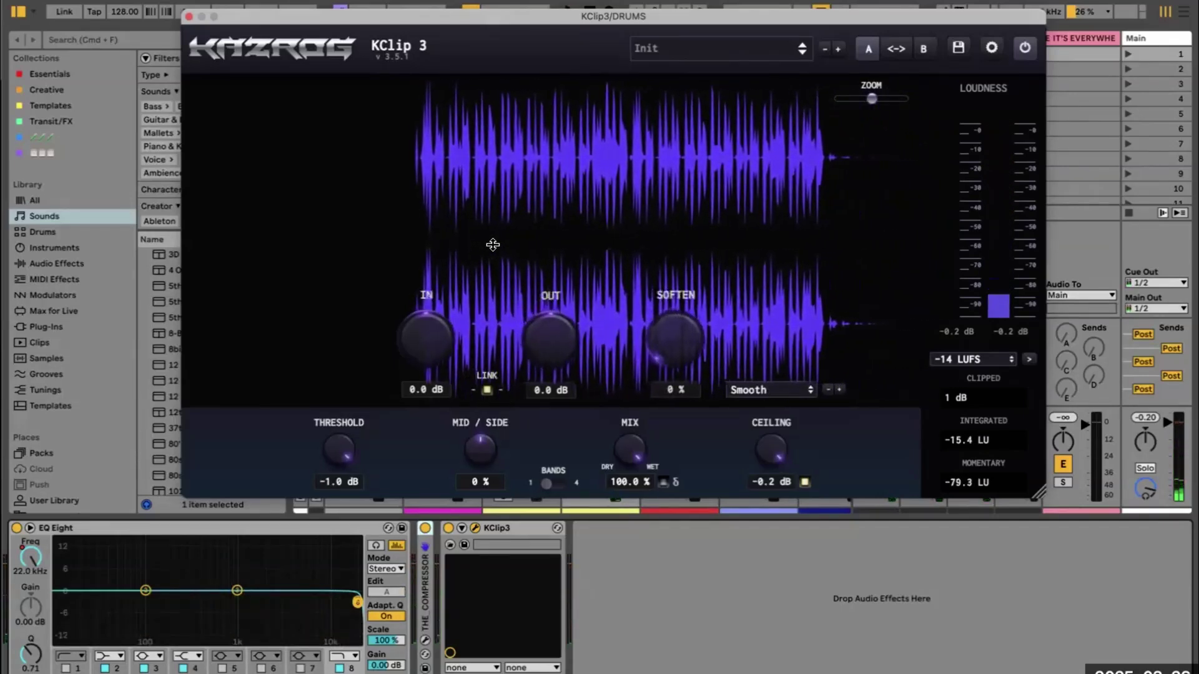
click(188, 17)
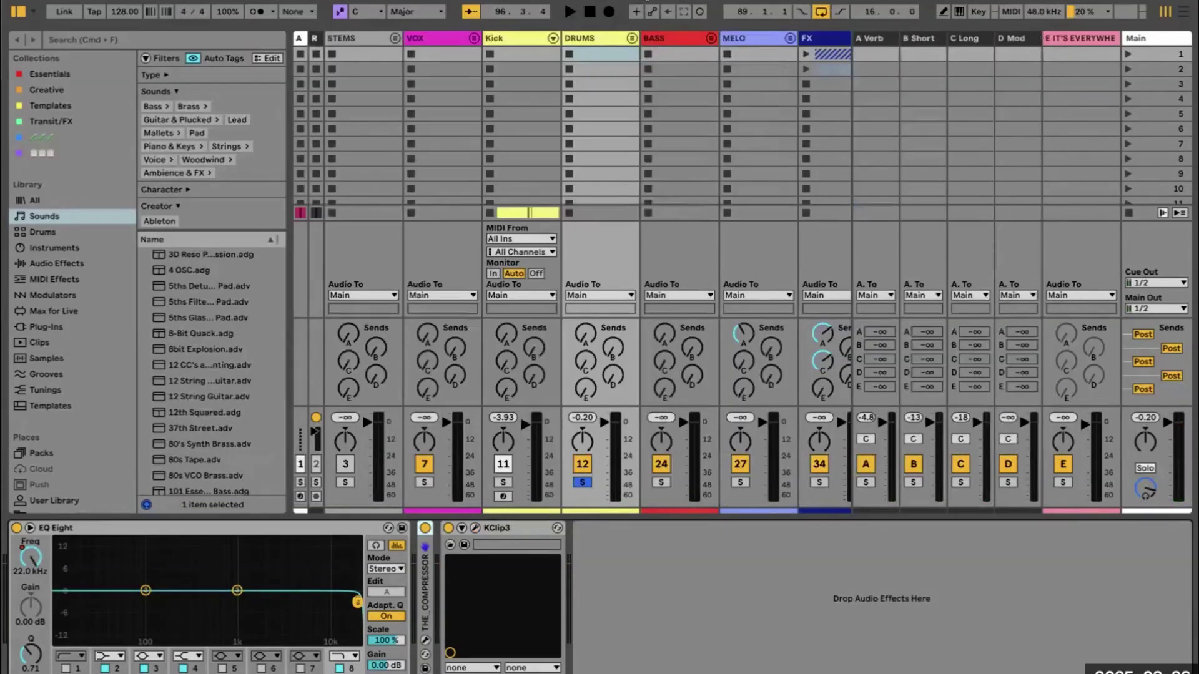
- Switch to the Arrangement view and inspect the device chains of the BASS group and the Main track
key(Tab)
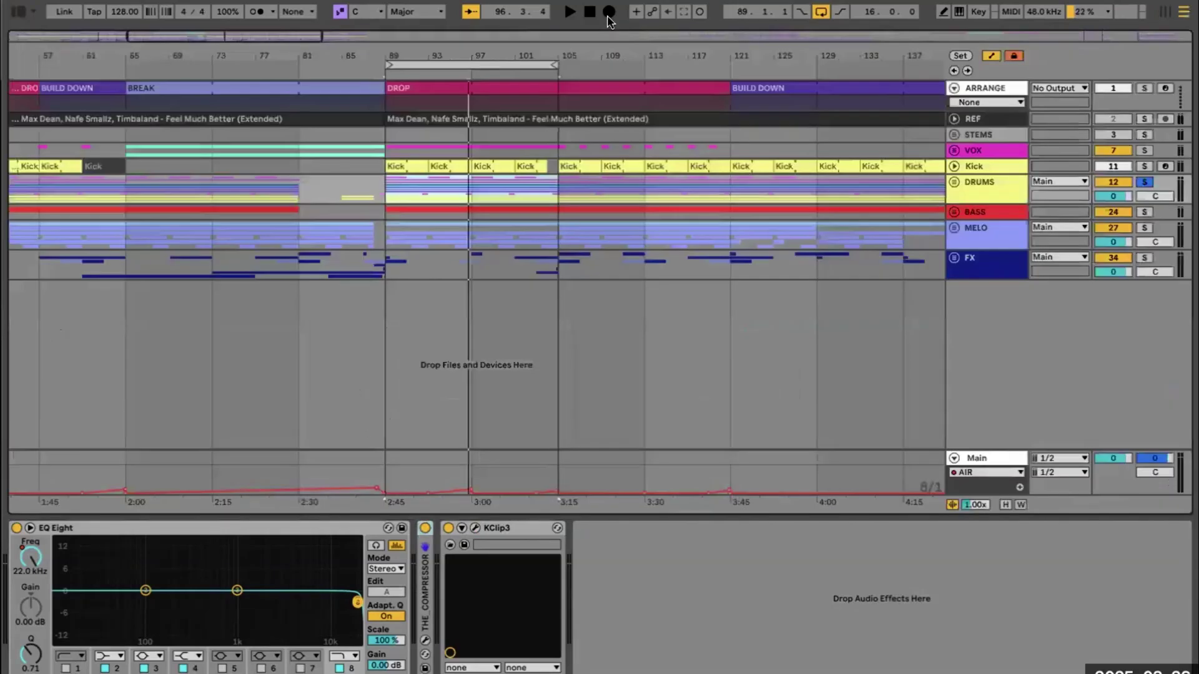
click(1013, 178)
click(1009, 211)
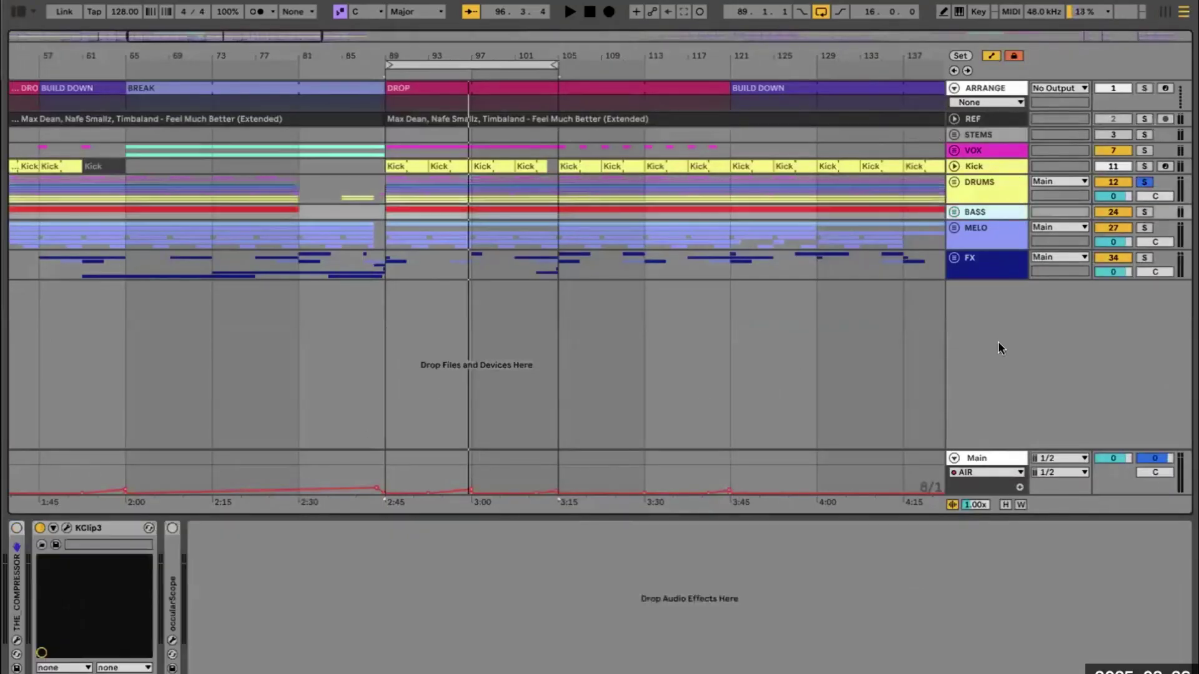
click(983, 462)
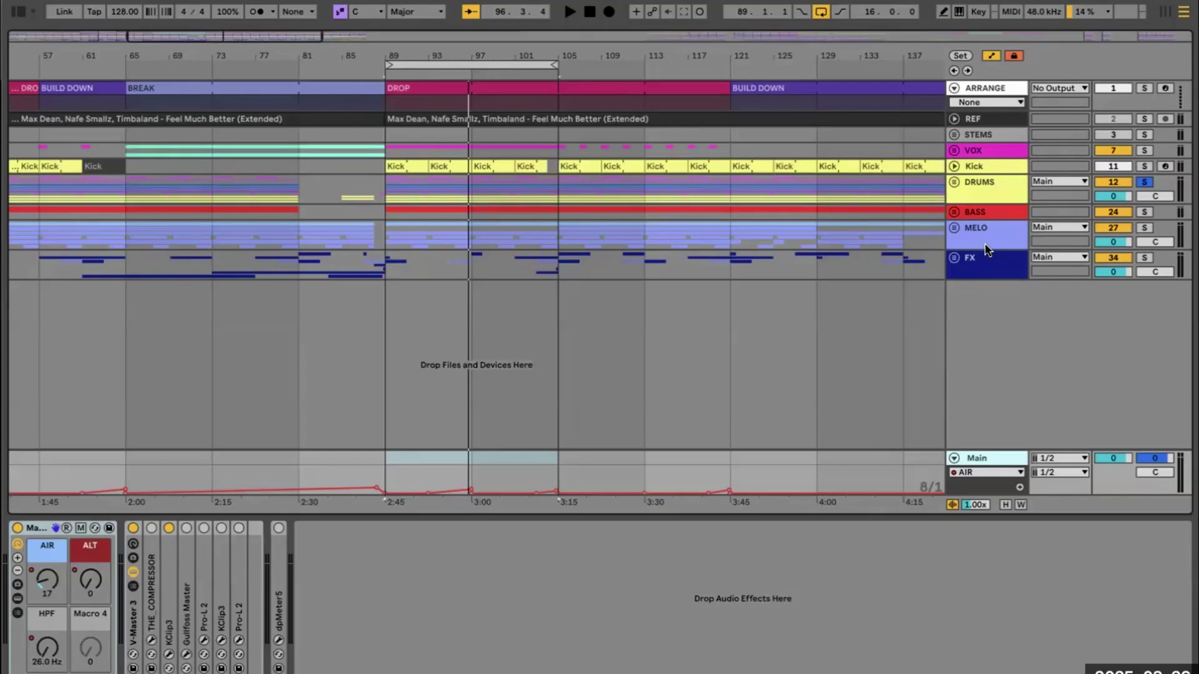
- Unsolo the DRUMS group, paste the copied KClip3 after Spectrum on the Kick track and open its plug-in window
click(977, 197)
scroll(886, 575, right, 3)
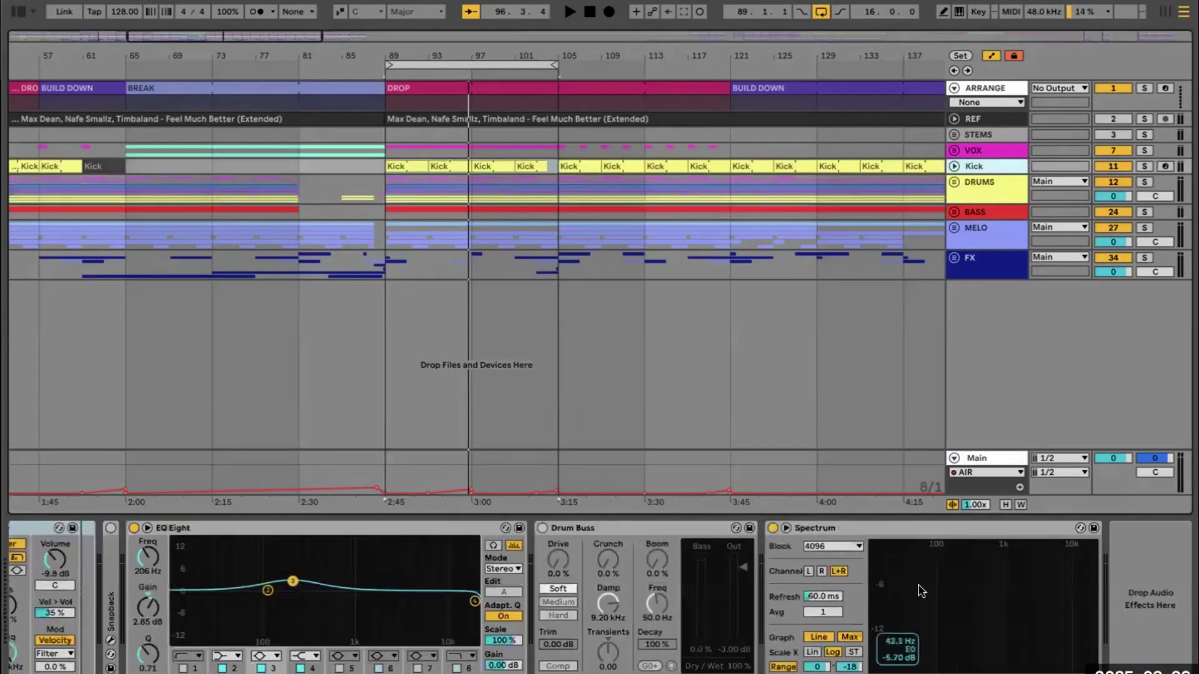
key(super+v)
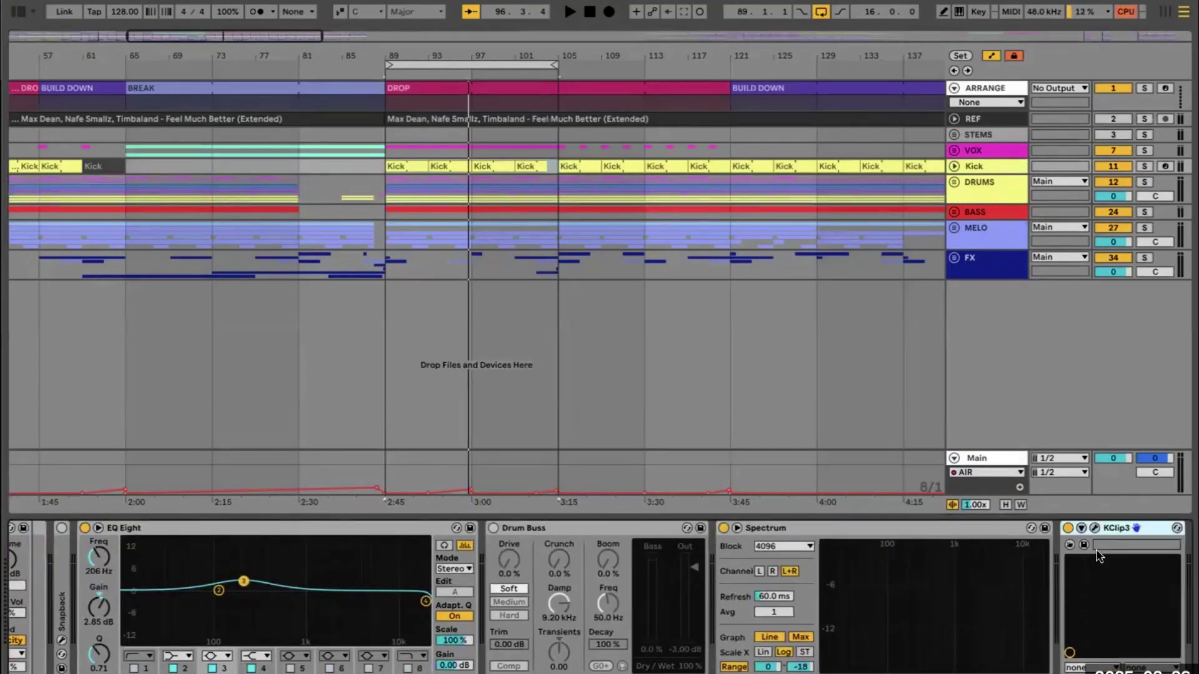
click(1094, 529)
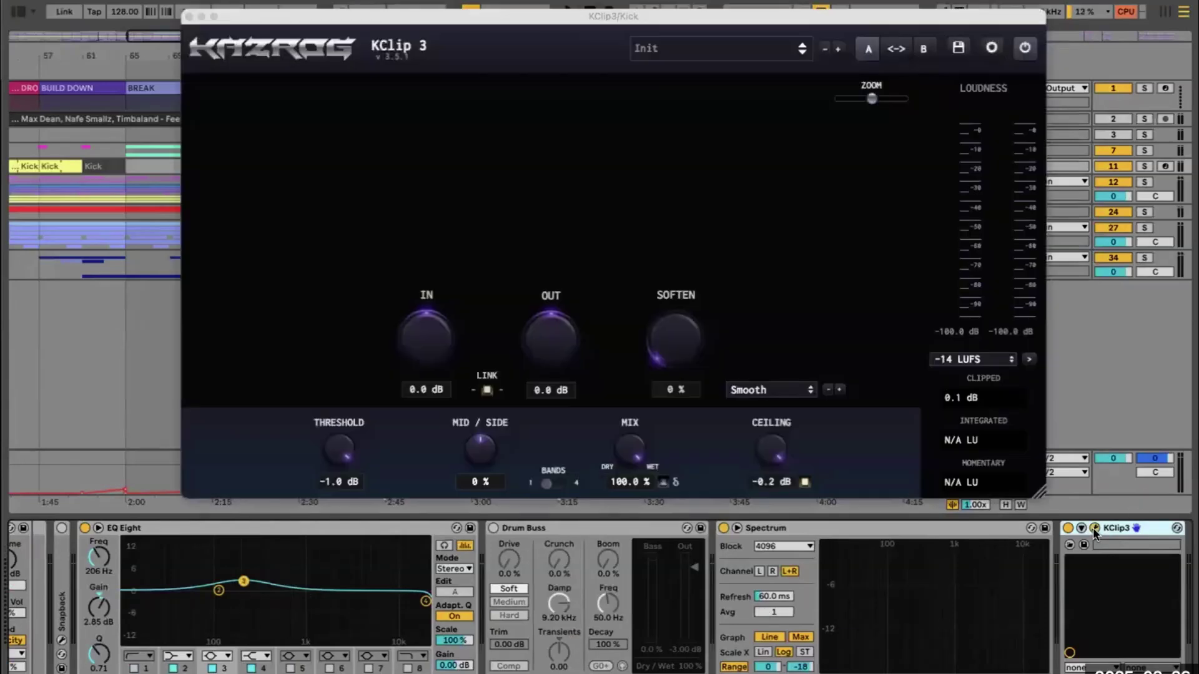
- Set the Kick track's KClip3 threshold to -2.7 dB while the loop plays, and close its plug-in window
key(space)
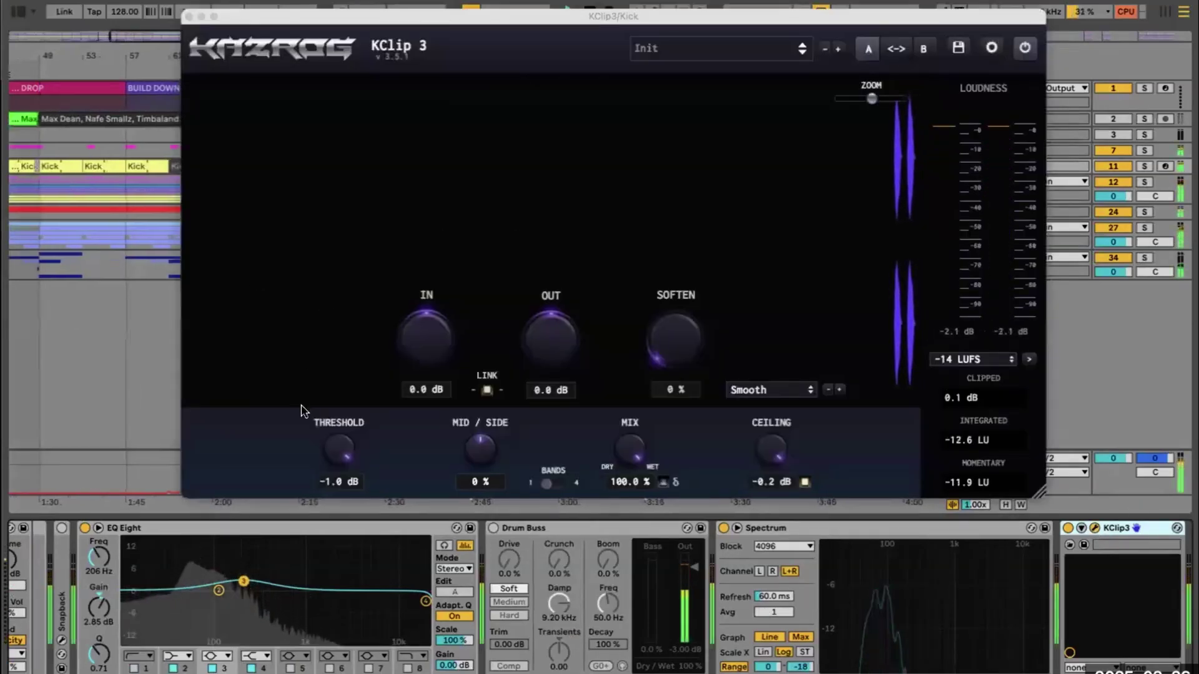
drag(338, 455, 338, 457)
key(space)
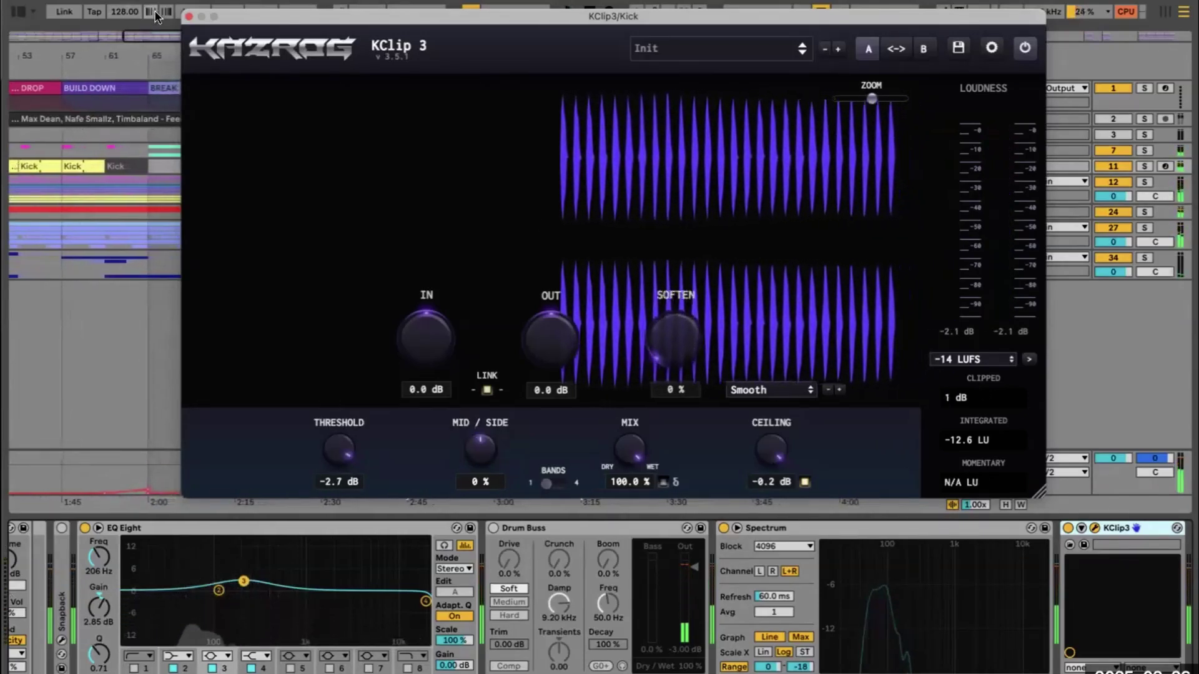
click(188, 17)
- Enable THE_COMPRESSOR on the BASS group and run its Magic analysis over the loop with no input leveling, Bass signal and Punchy style
click(995, 211)
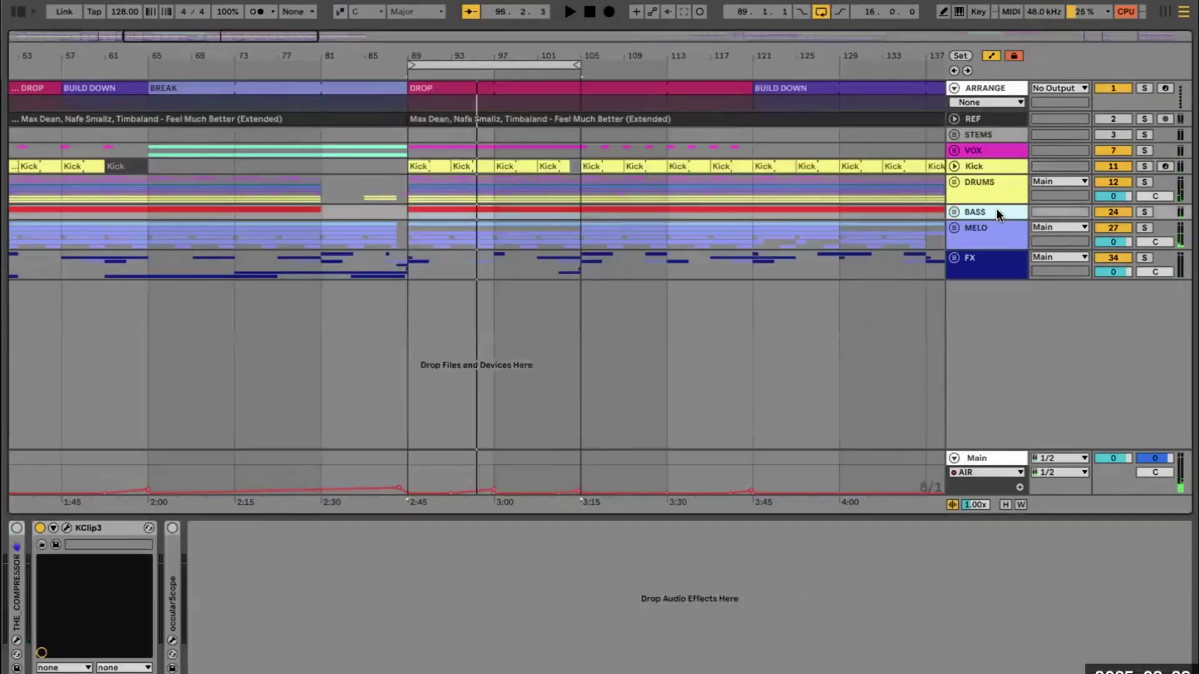
click(16, 530)
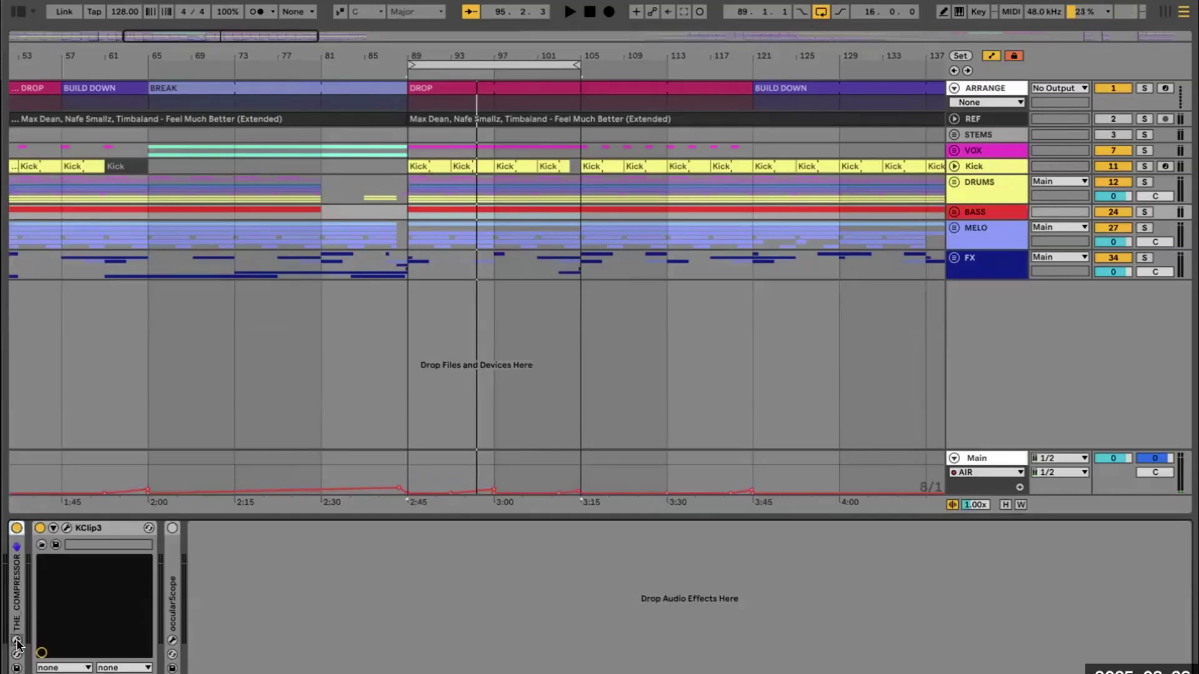
click(16, 640)
click(282, 430)
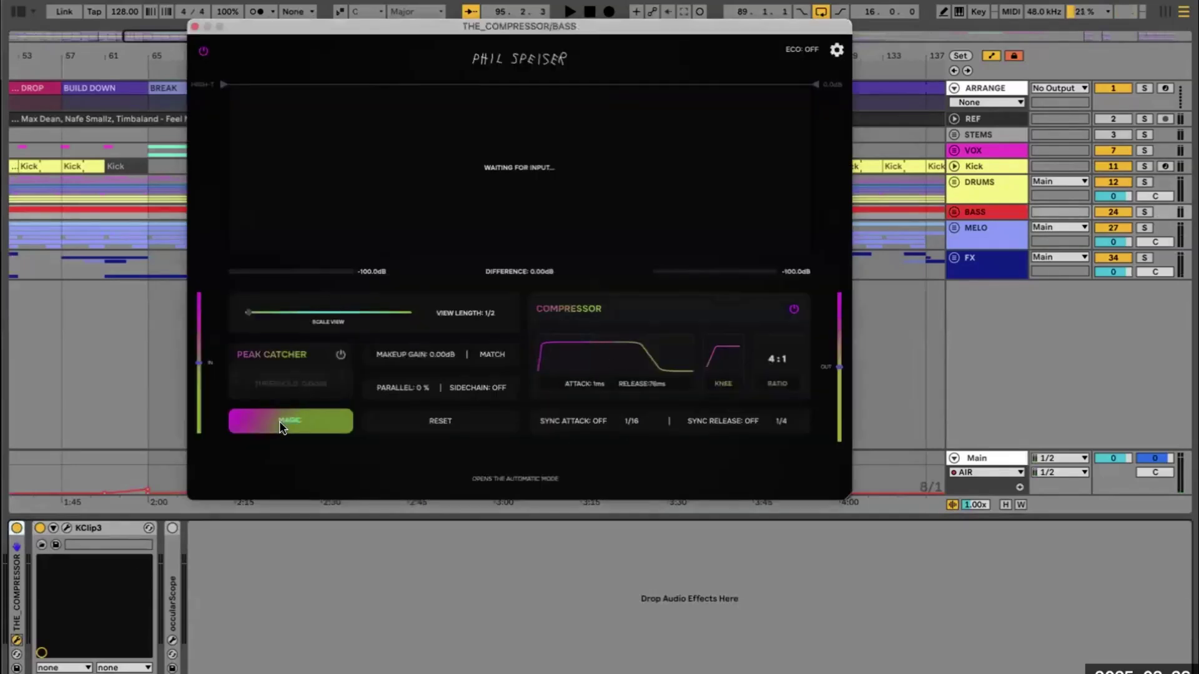
click(538, 368)
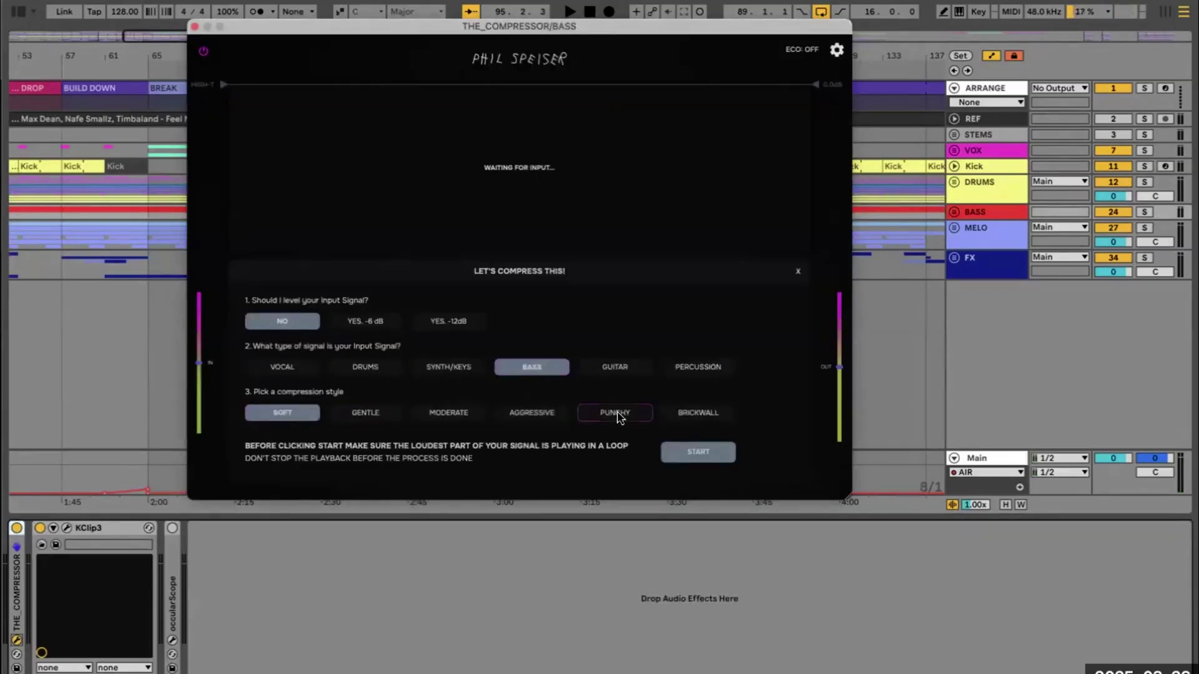
click(618, 415)
click(718, 455)
key(space)
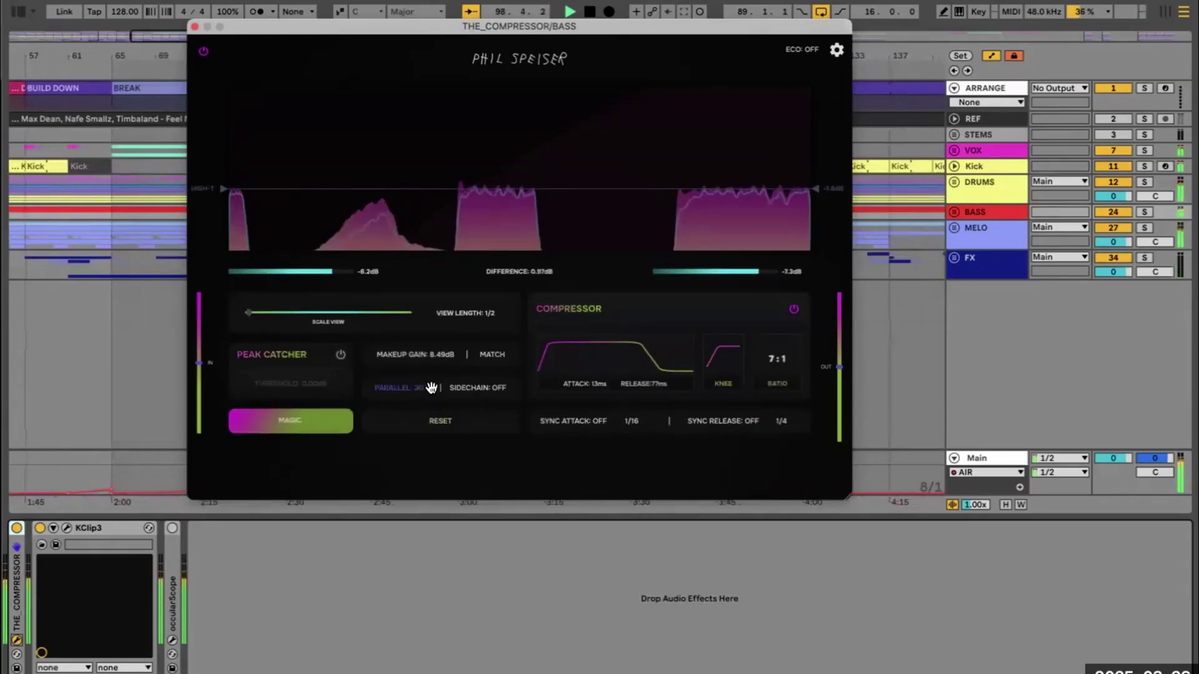
- Set THE_COMPRESSOR's Parallel to 84 % on the BASS group and enable its Peak Catcher with a threshold just below -7 dB
drag(431, 340, 428, 301)
drag(422, 256, 422, 271)
click(340, 354)
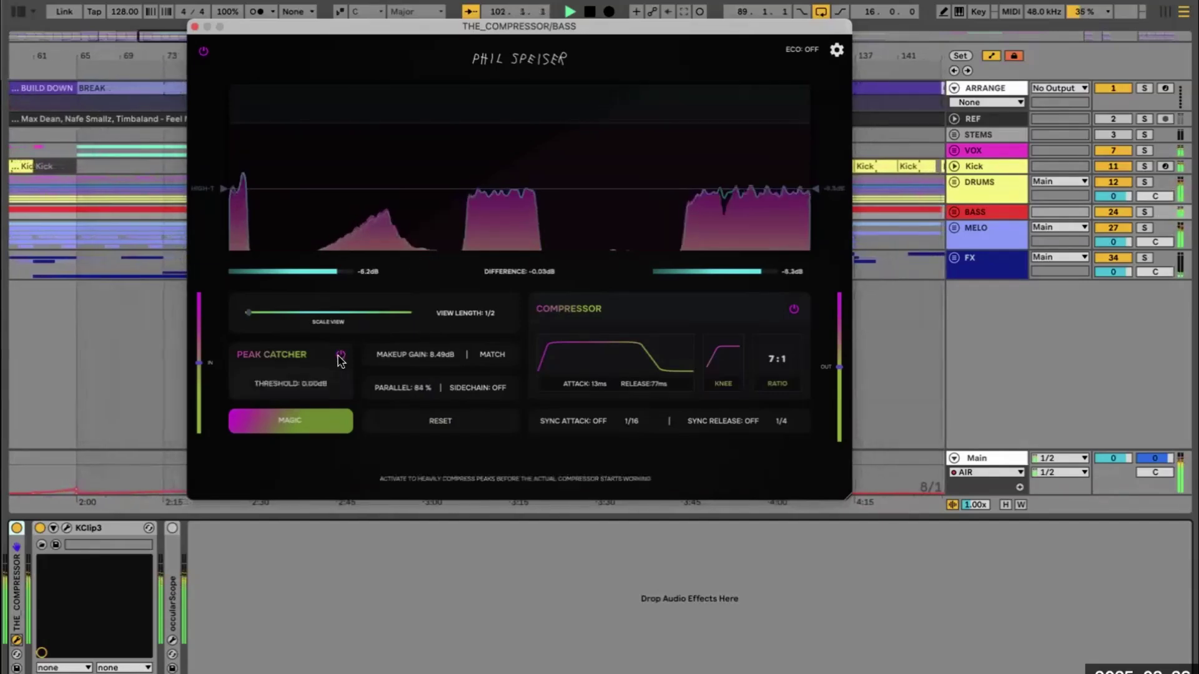
drag(316, 390, 319, 434)
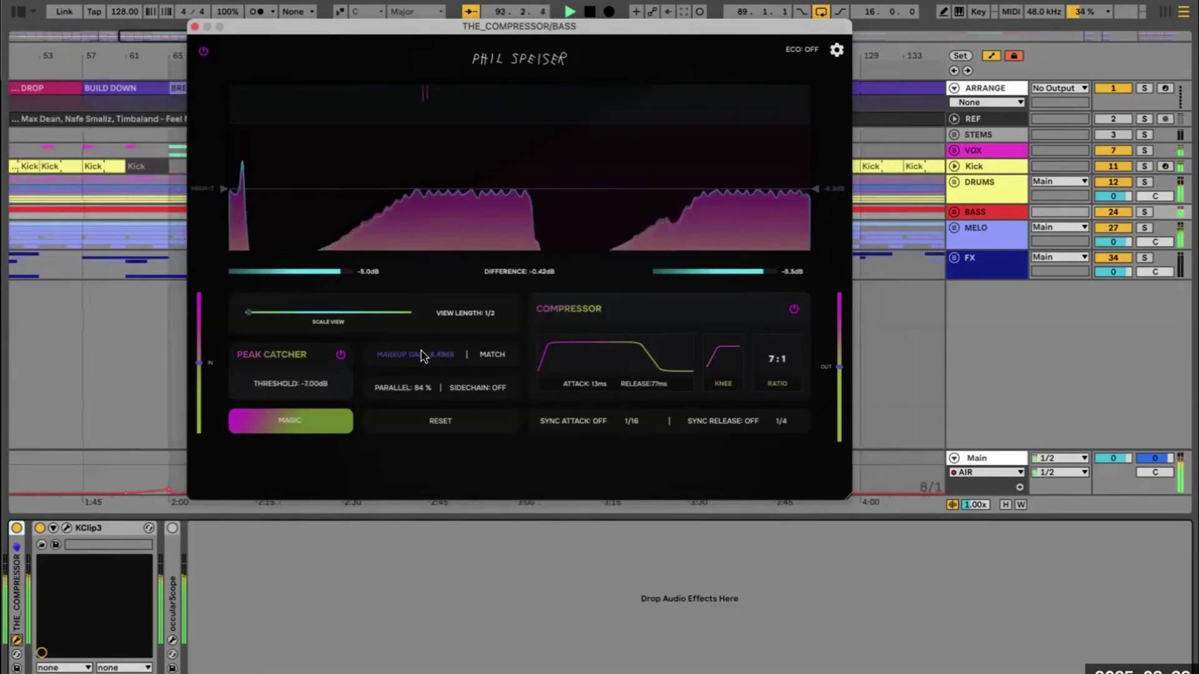
drag(324, 390, 324, 396)
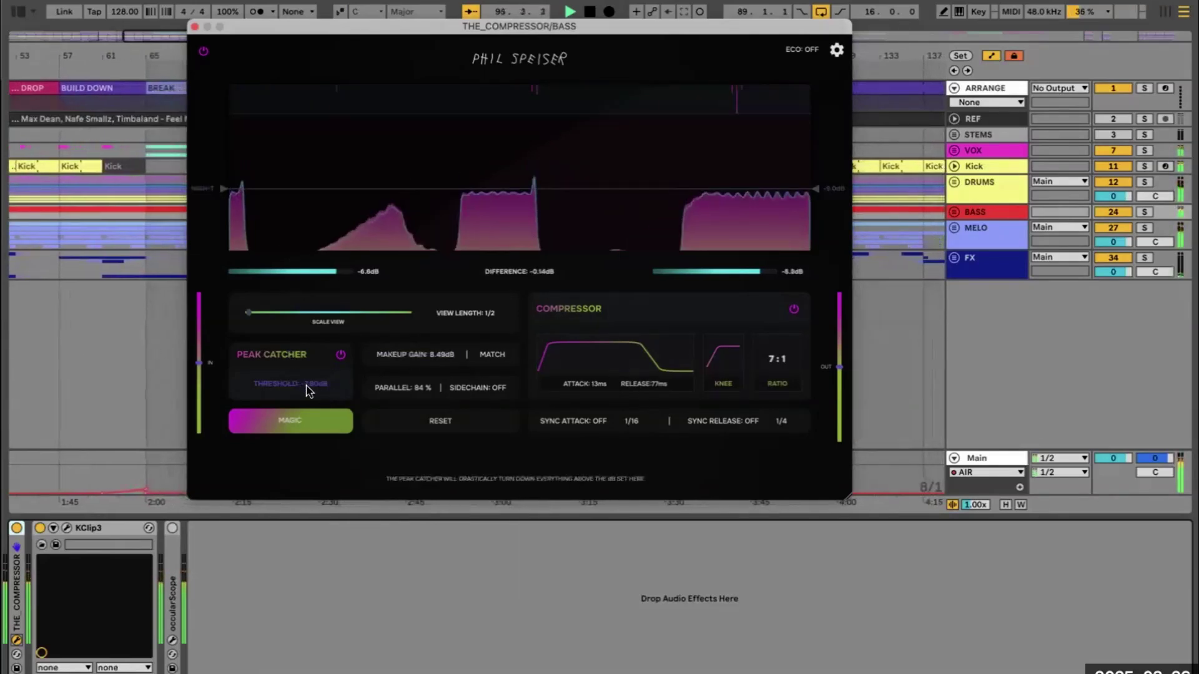
click(194, 27)
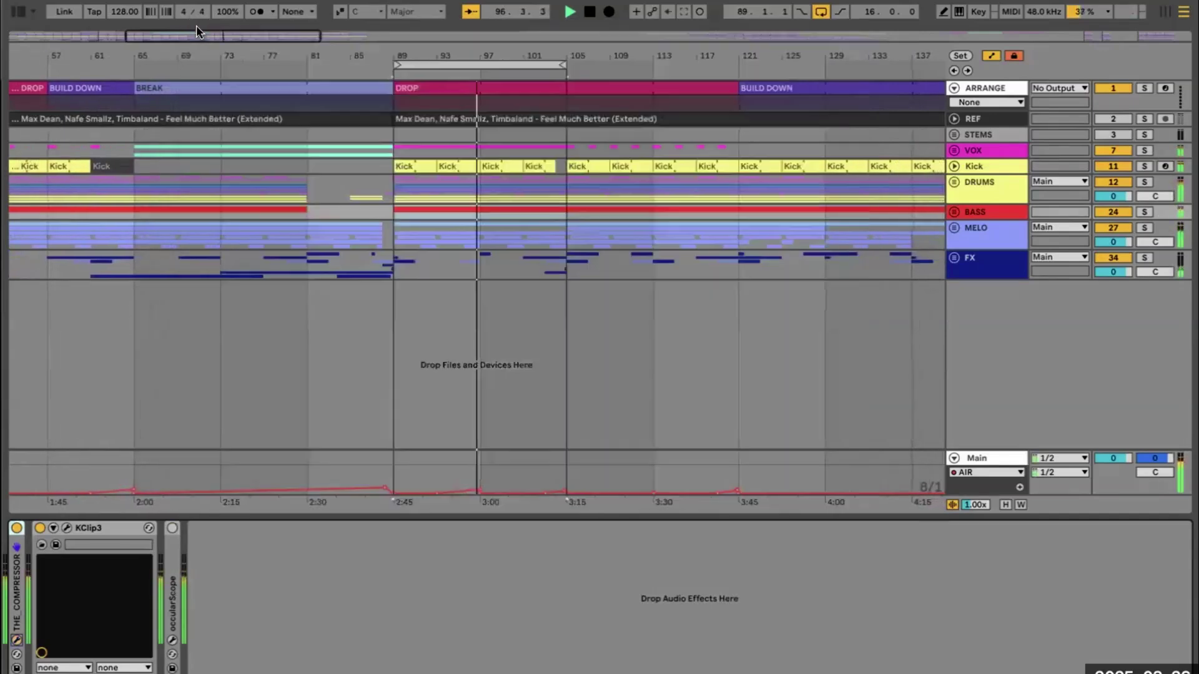
- Set the threshold of KClip3 on the BASS group to -5.9 dB, stopping playback and closing its plug-in window
click(67, 528)
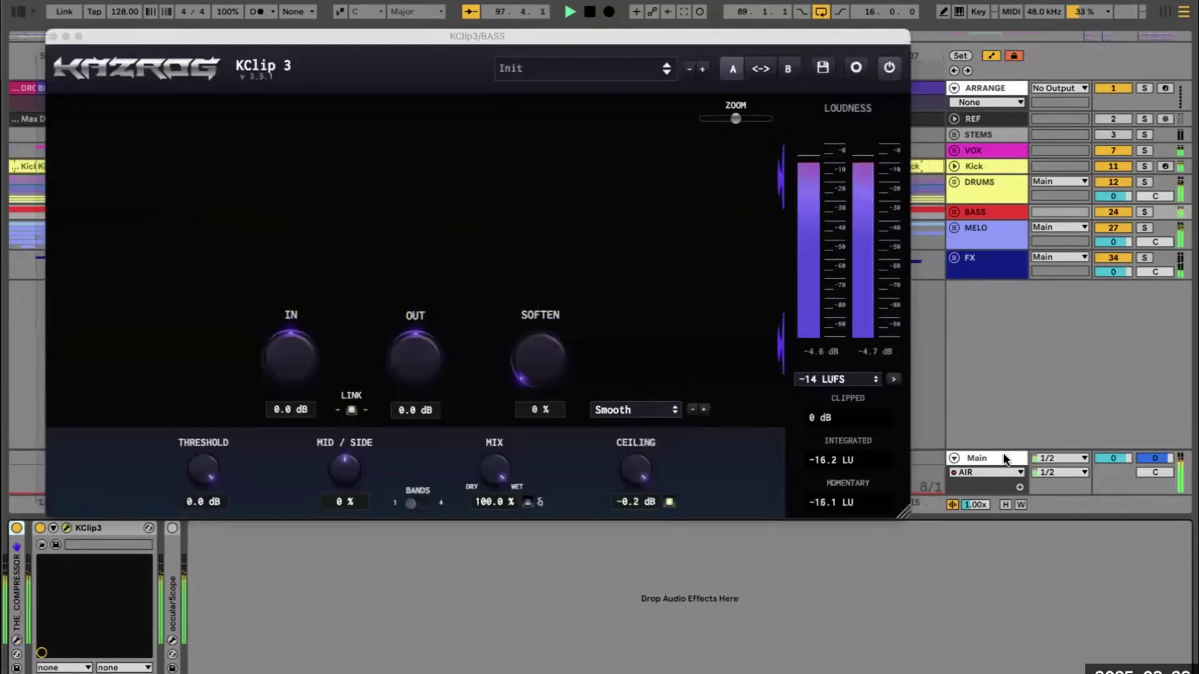
click(823, 421)
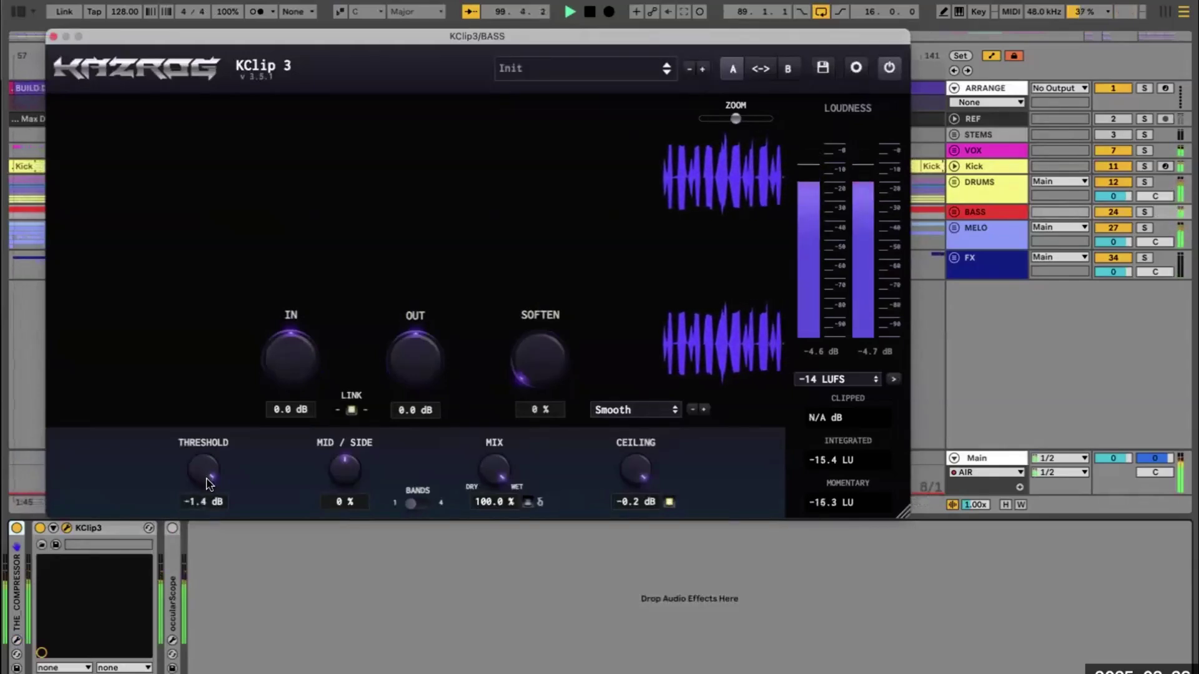
drag(209, 500, 216, 530)
drag(204, 477, 207, 465)
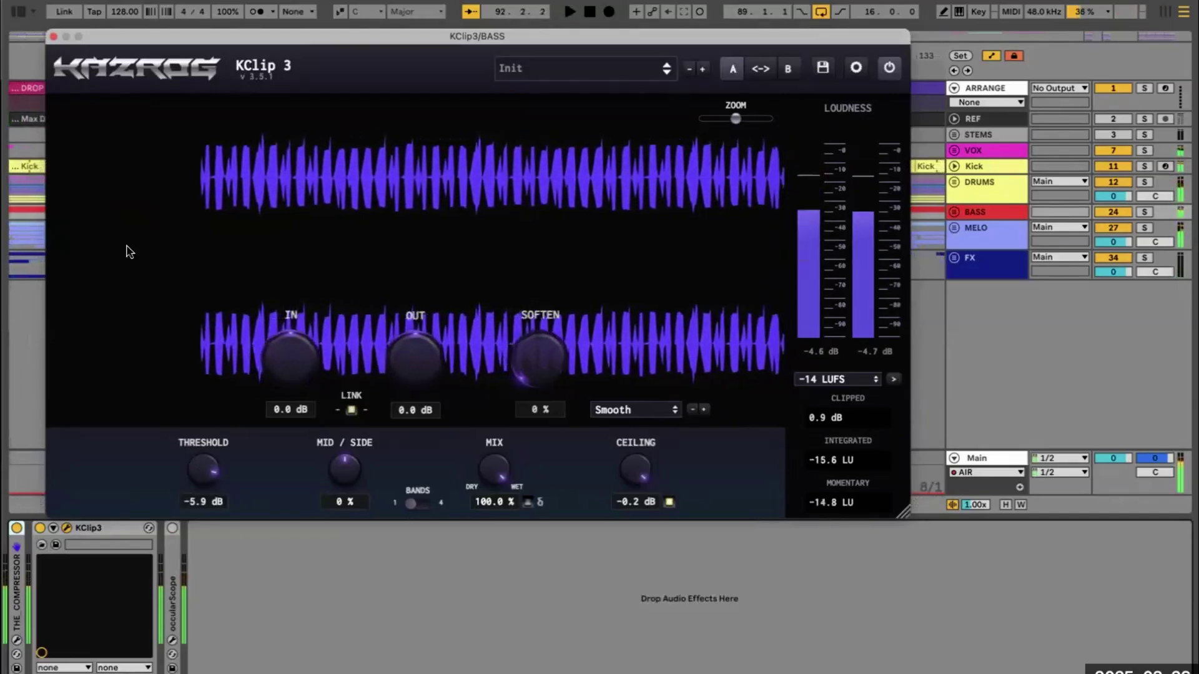
key(space)
click(54, 37)
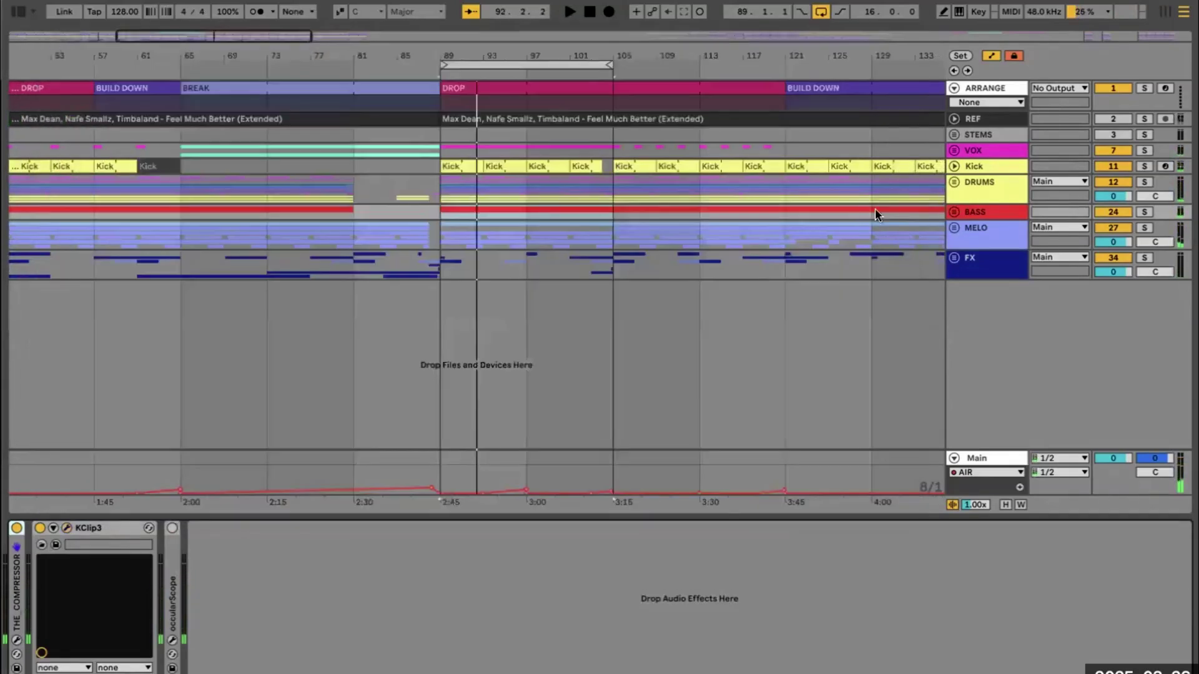
- Check the device chains of the MELO, VOX and BASS groups for existing group processing
click(1001, 242)
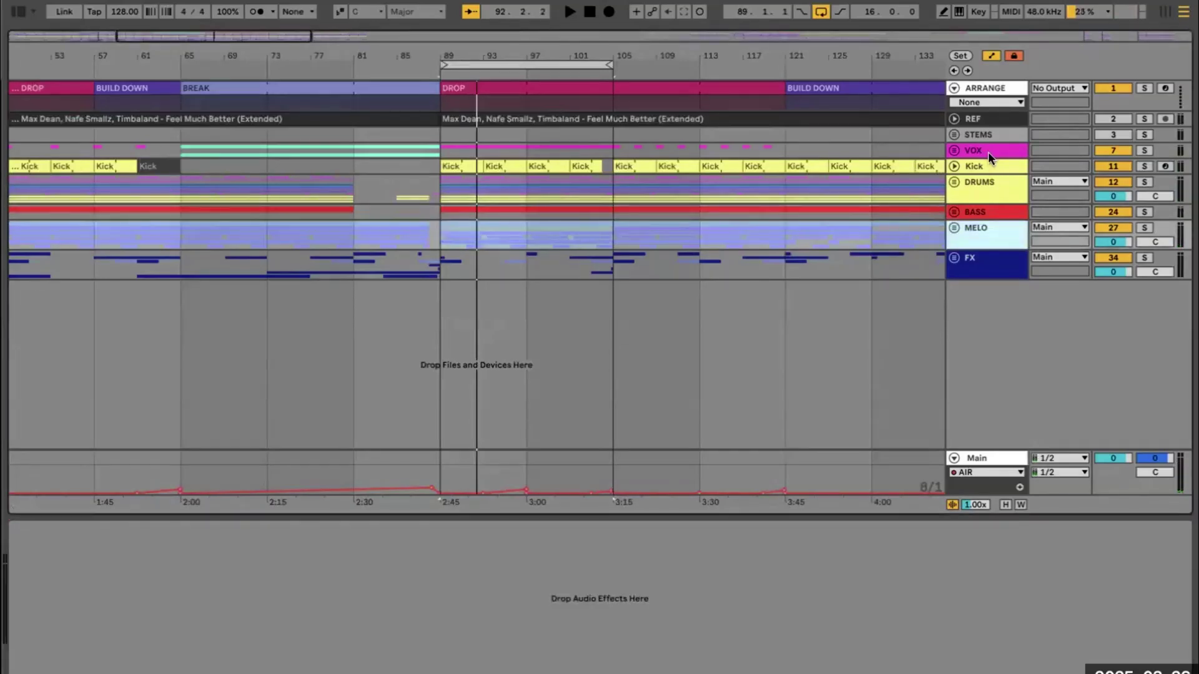
click(988, 151)
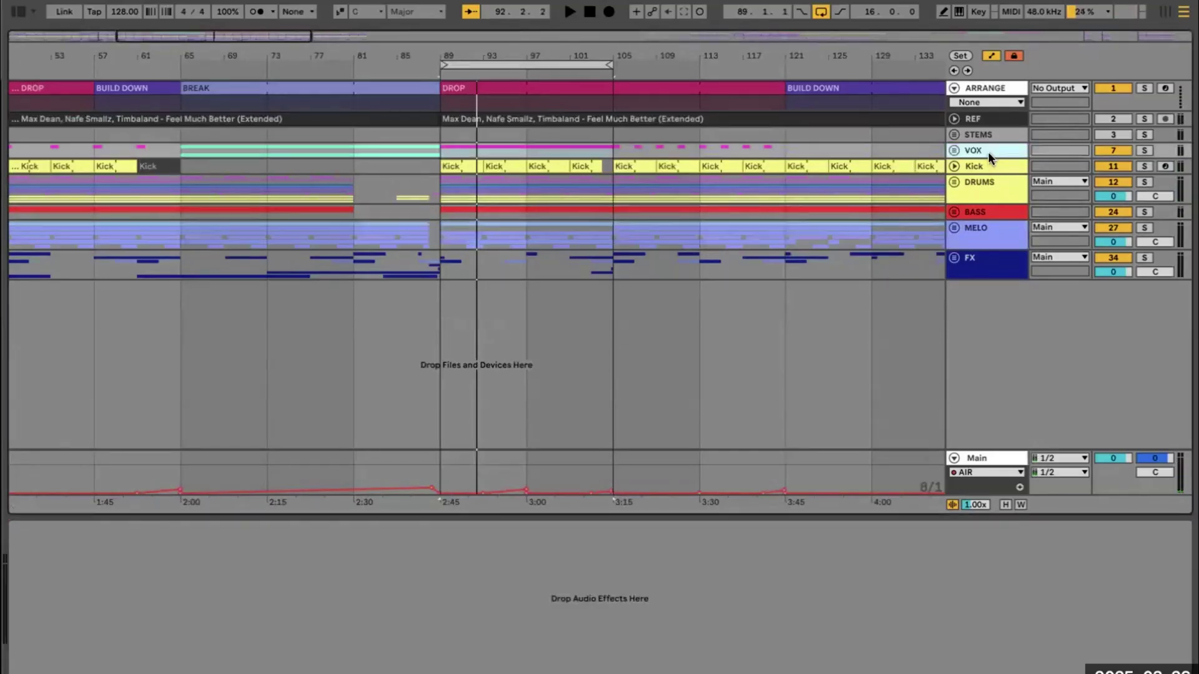
click(985, 210)
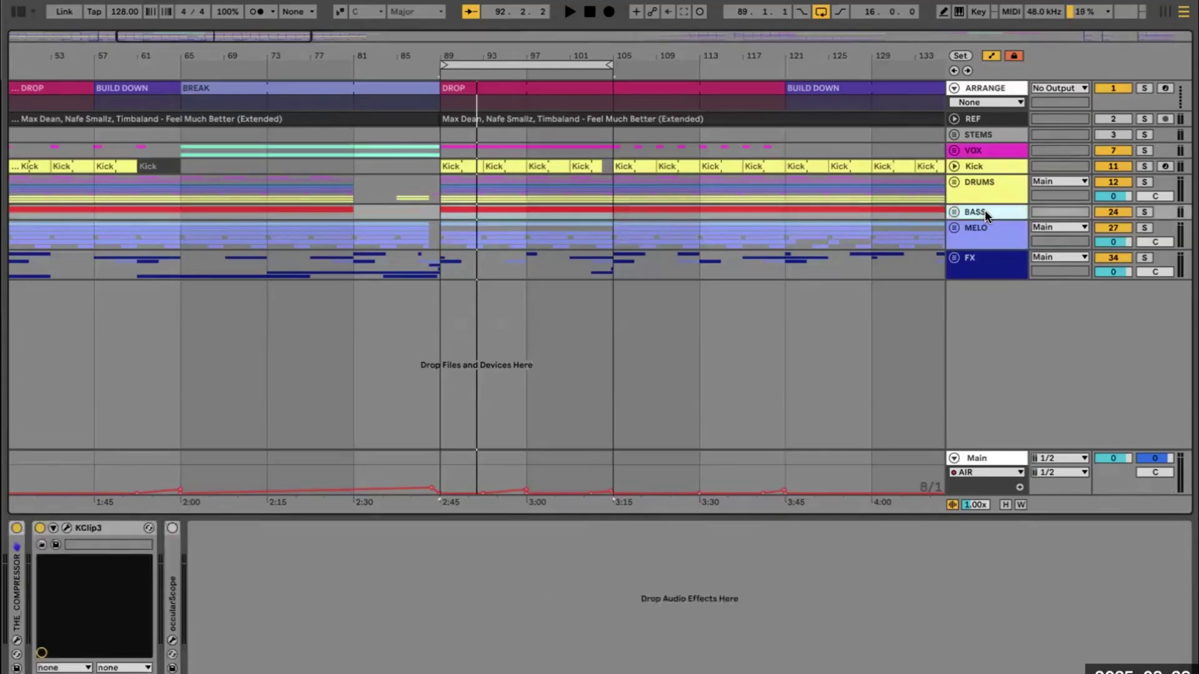
- Compare the soloed BASS group over the looped drop with THE_COMPRESSOR bypassed and engaged, leaving it engaged and closing its plug-in window
key(space)
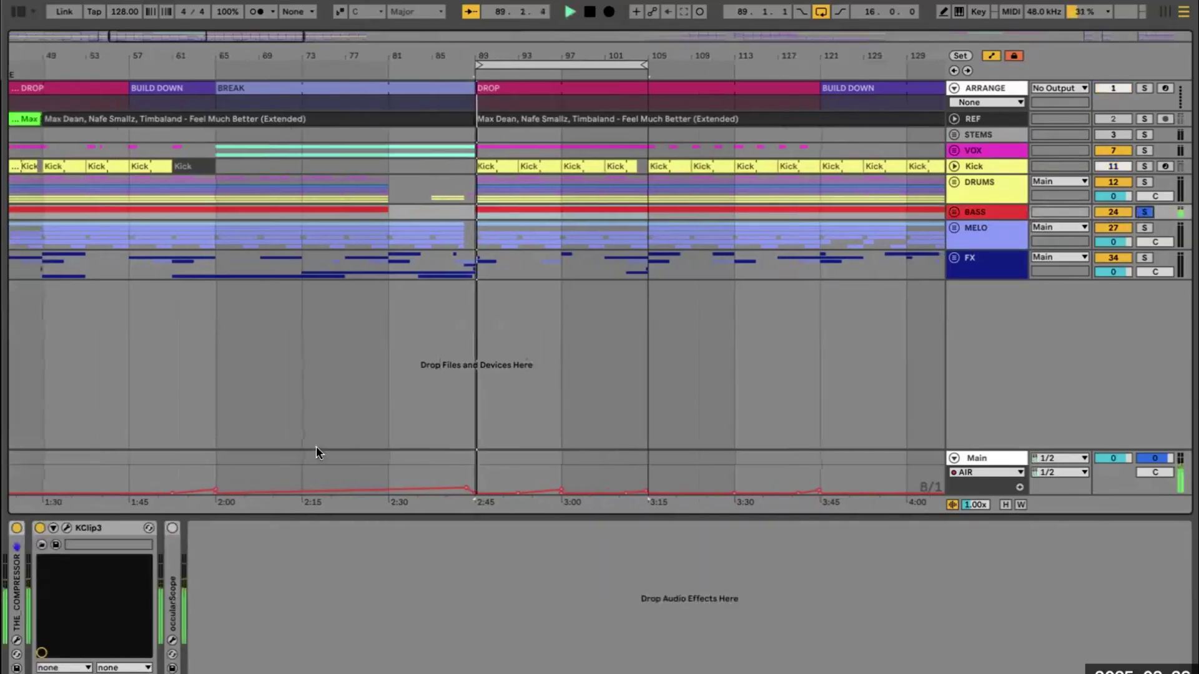
click(17, 640)
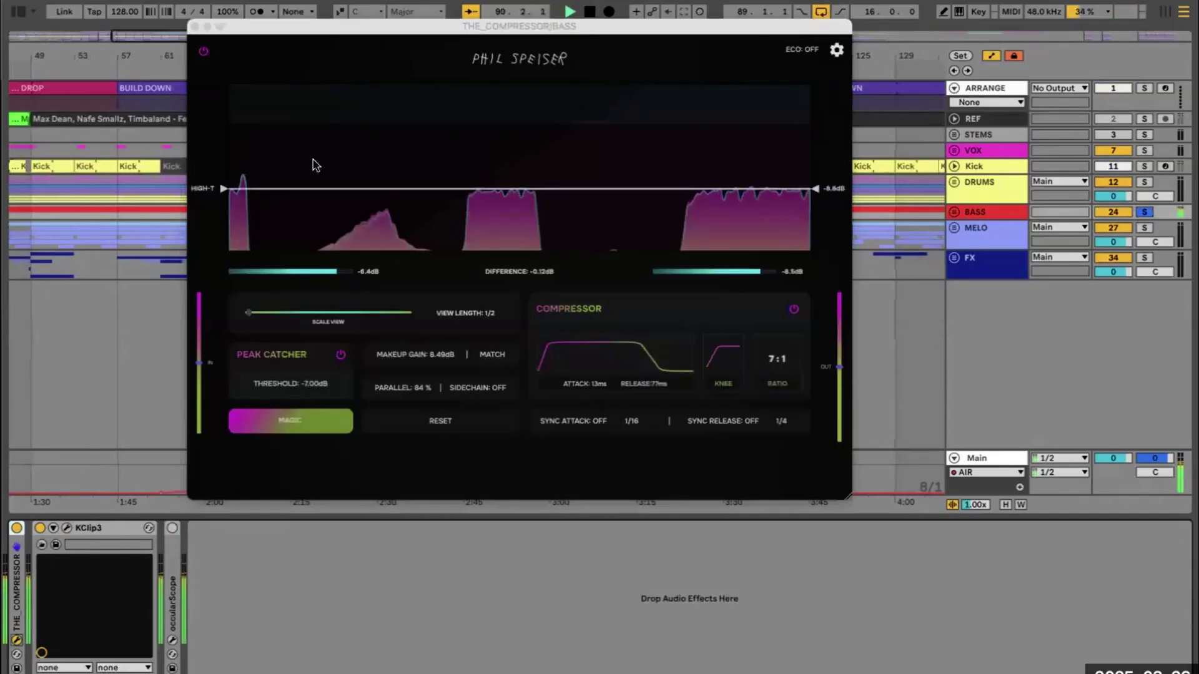
click(203, 52)
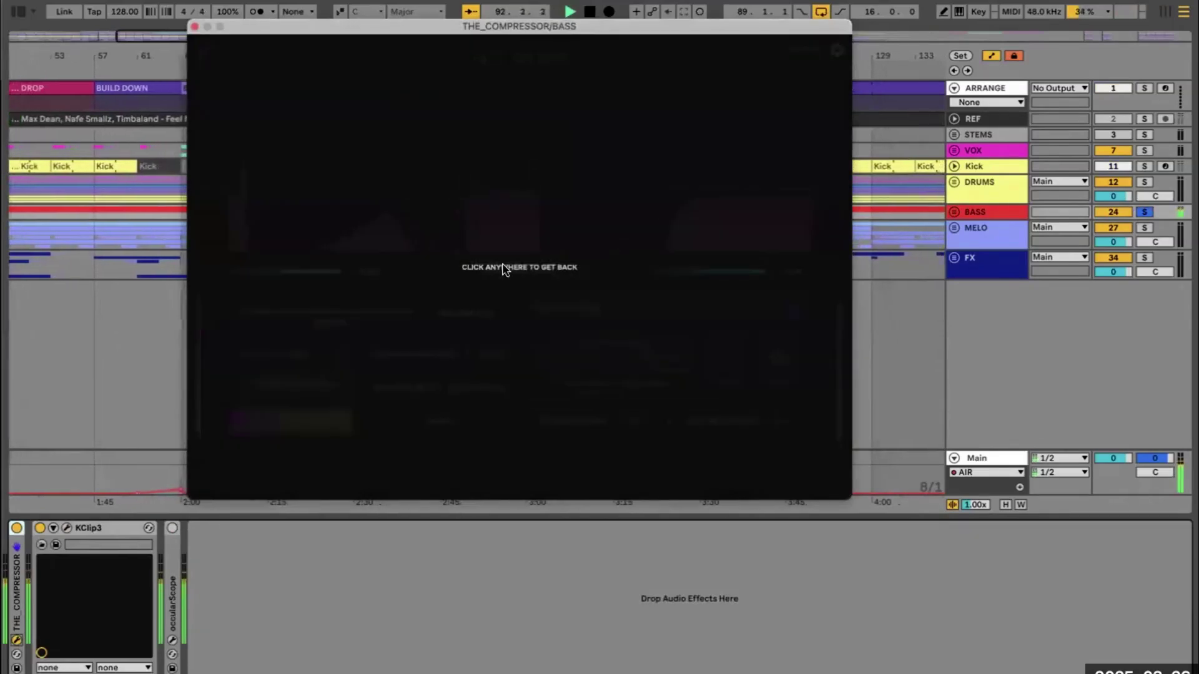
click(560, 285)
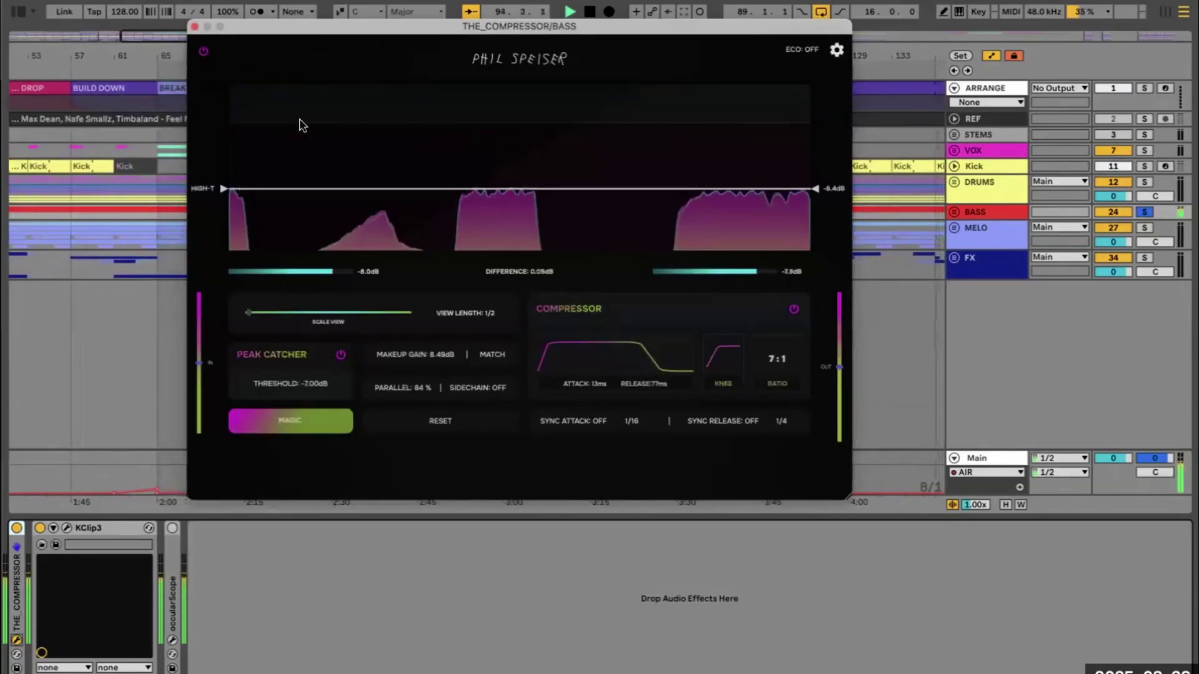
click(207, 55)
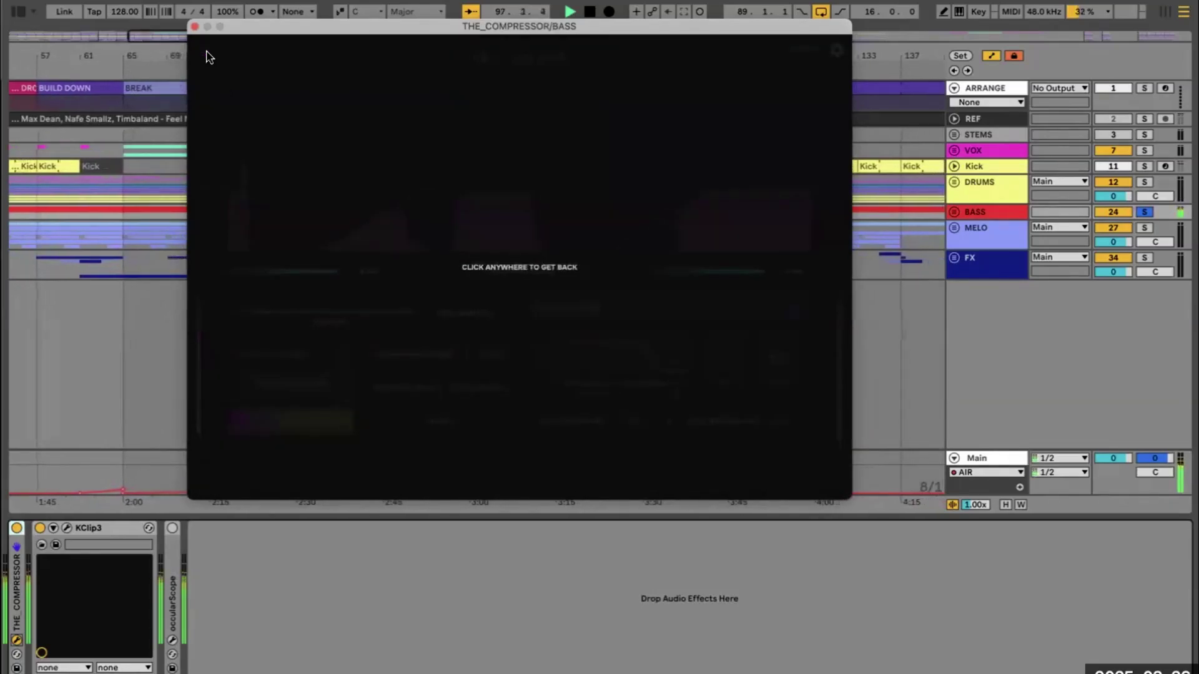
click(562, 288)
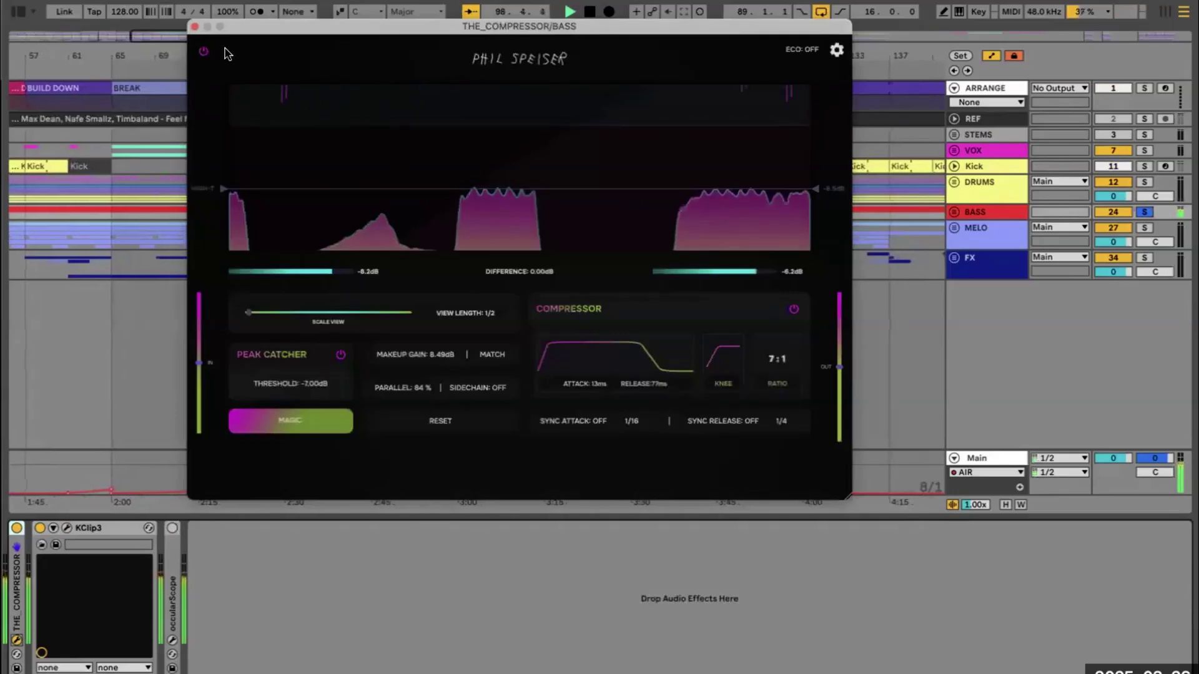
click(194, 27)
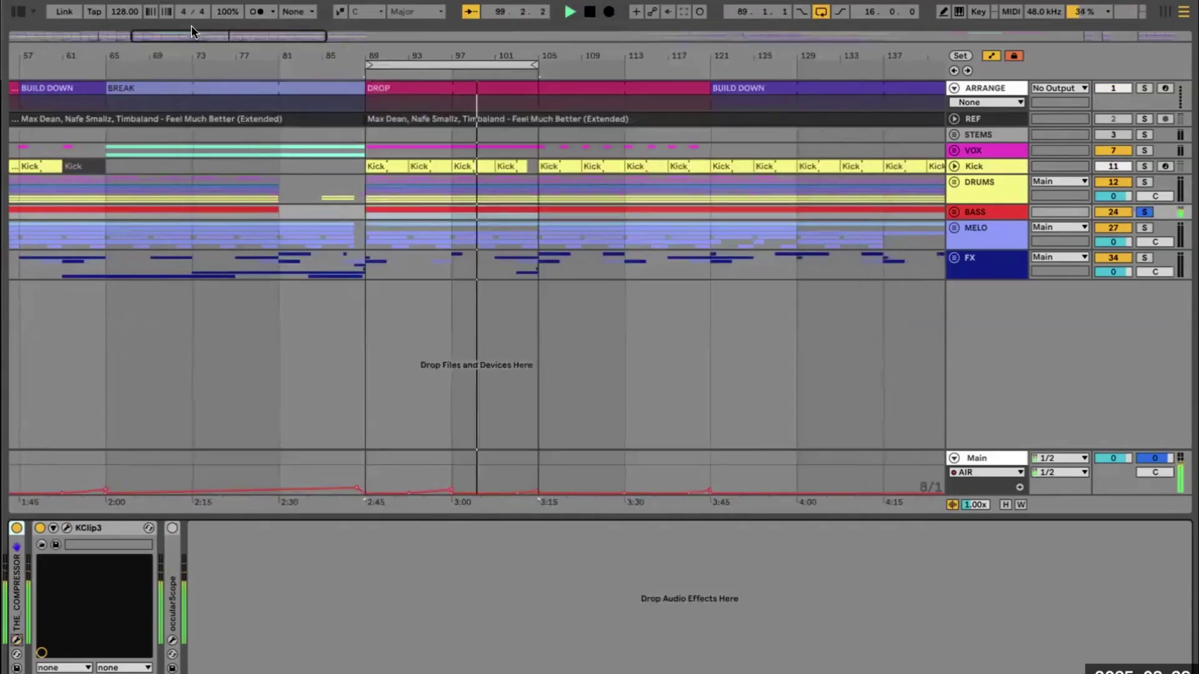
- Copy THE_COMPRESSOR and KClip3 from the DRUMS group to the empty VOX group, with THE_COMPRESSOR enabled and KClip3 disabled
click(991, 145)
click(987, 181)
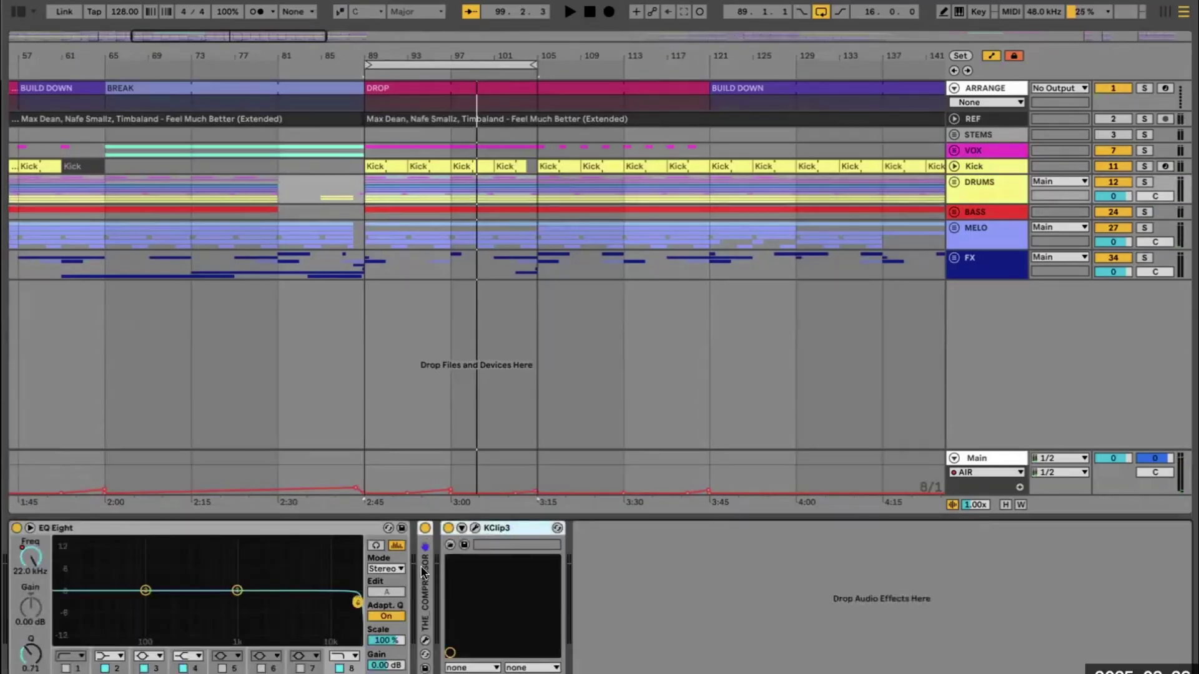
click(983, 151)
click(219, 589)
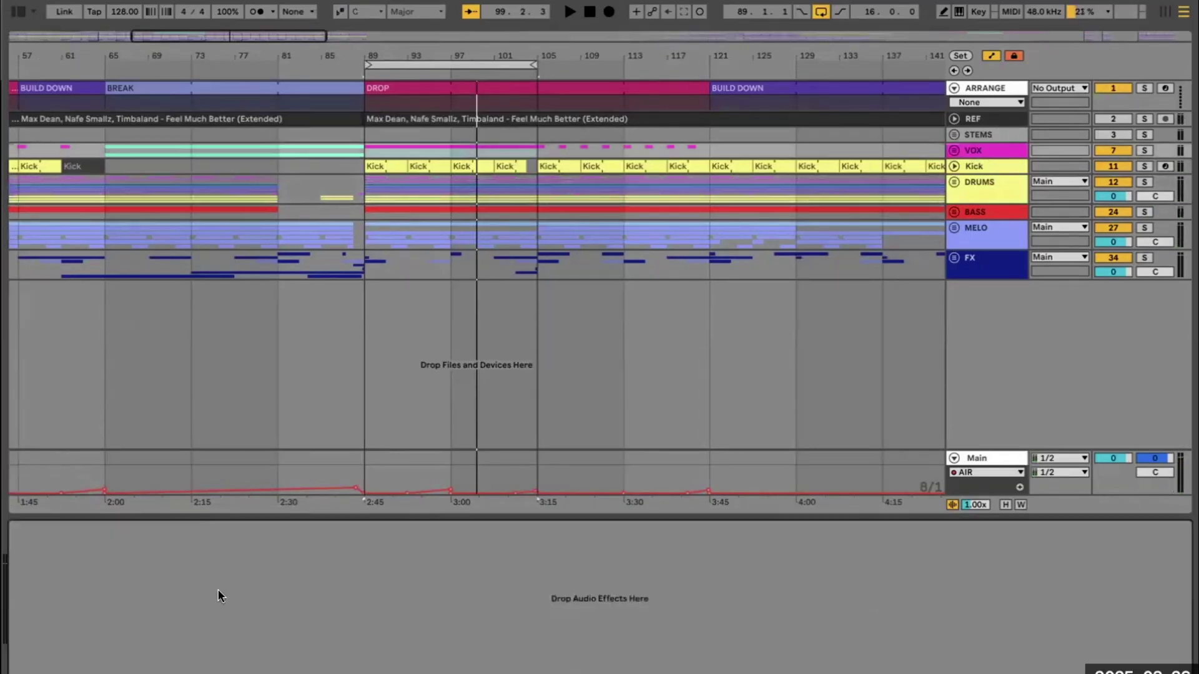
key(super+v)
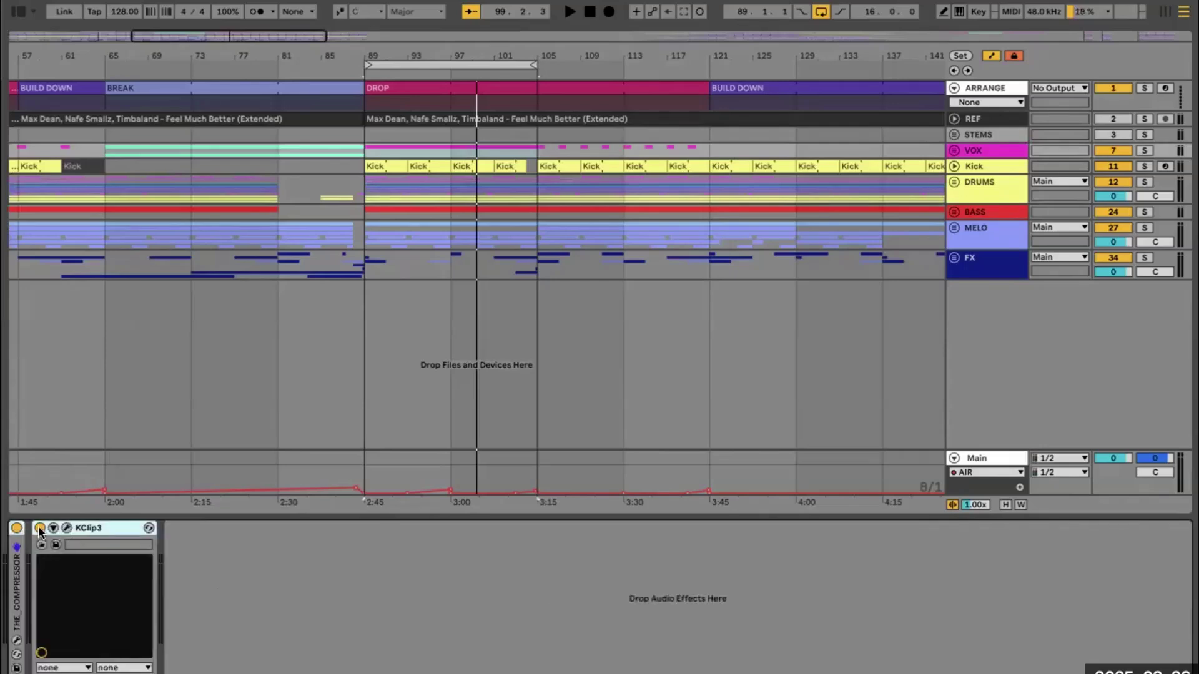
click(1000, 153)
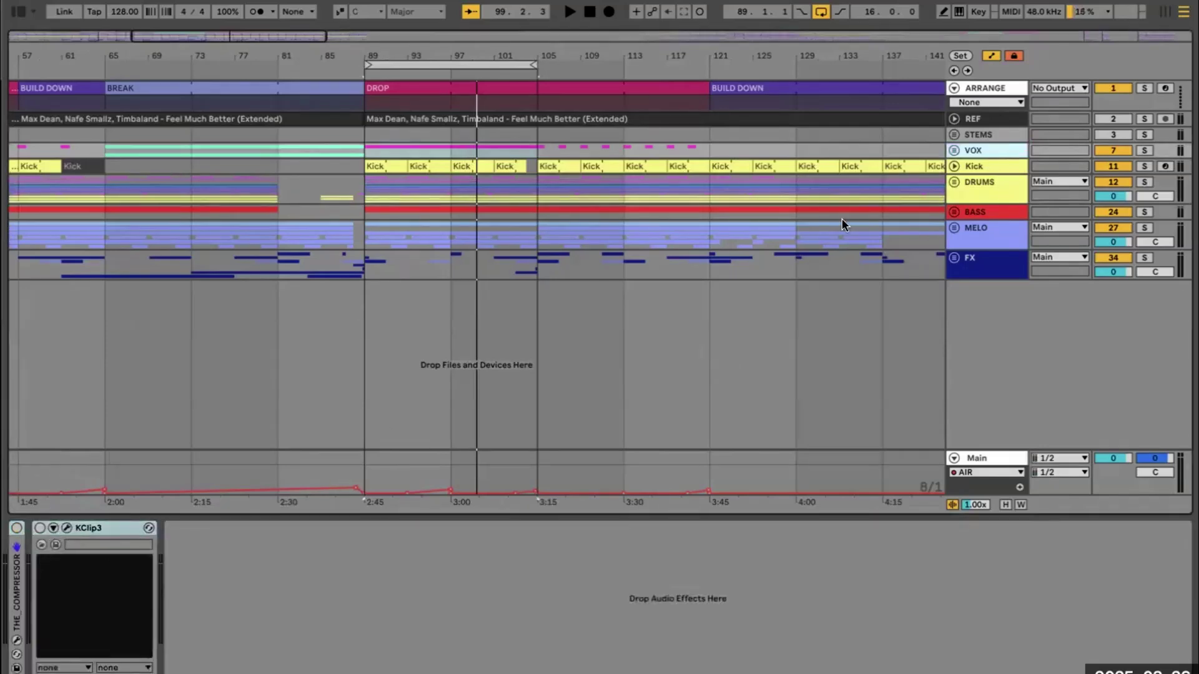
click(15, 528)
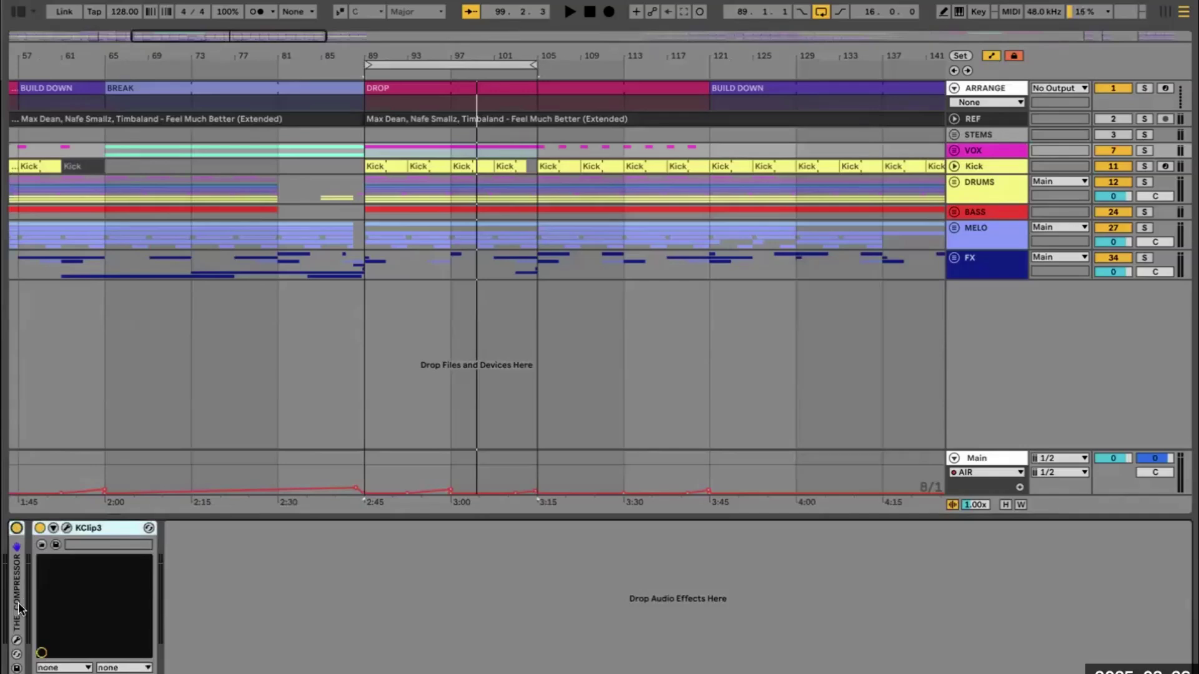
click(260, 571)
click(40, 529)
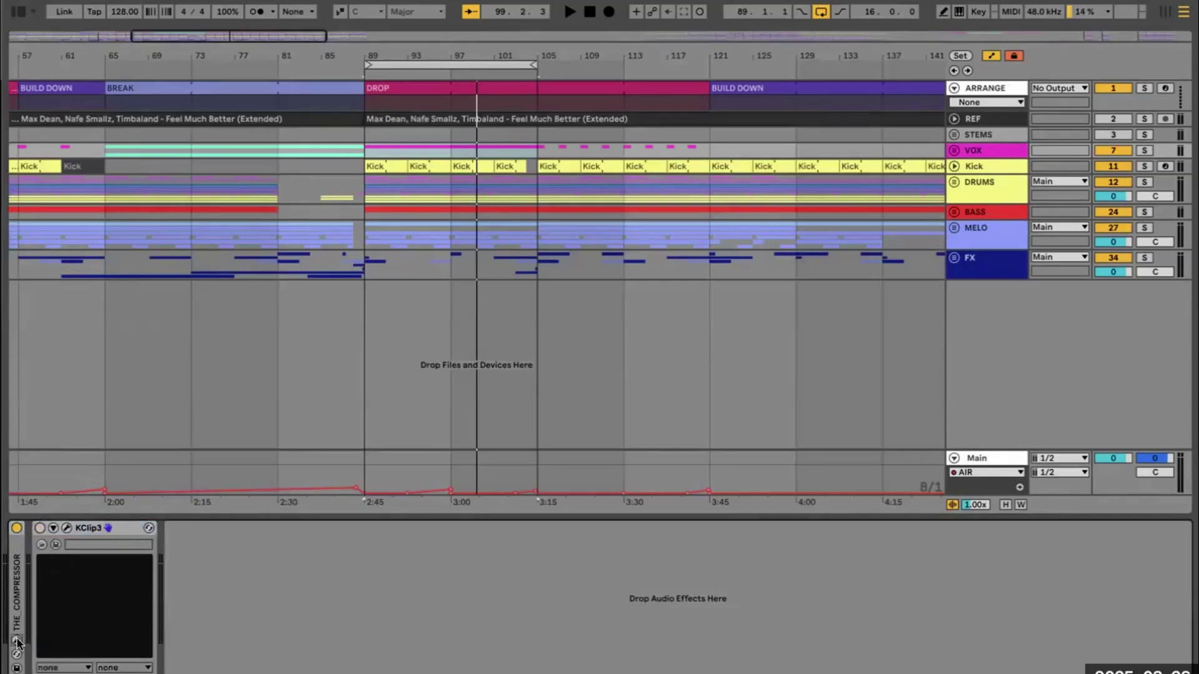
- Run THE_COMPRESSOR's Magic analysis on the VOX group over the loop with no input leveling, Vocal signal and Punchy style
click(17, 641)
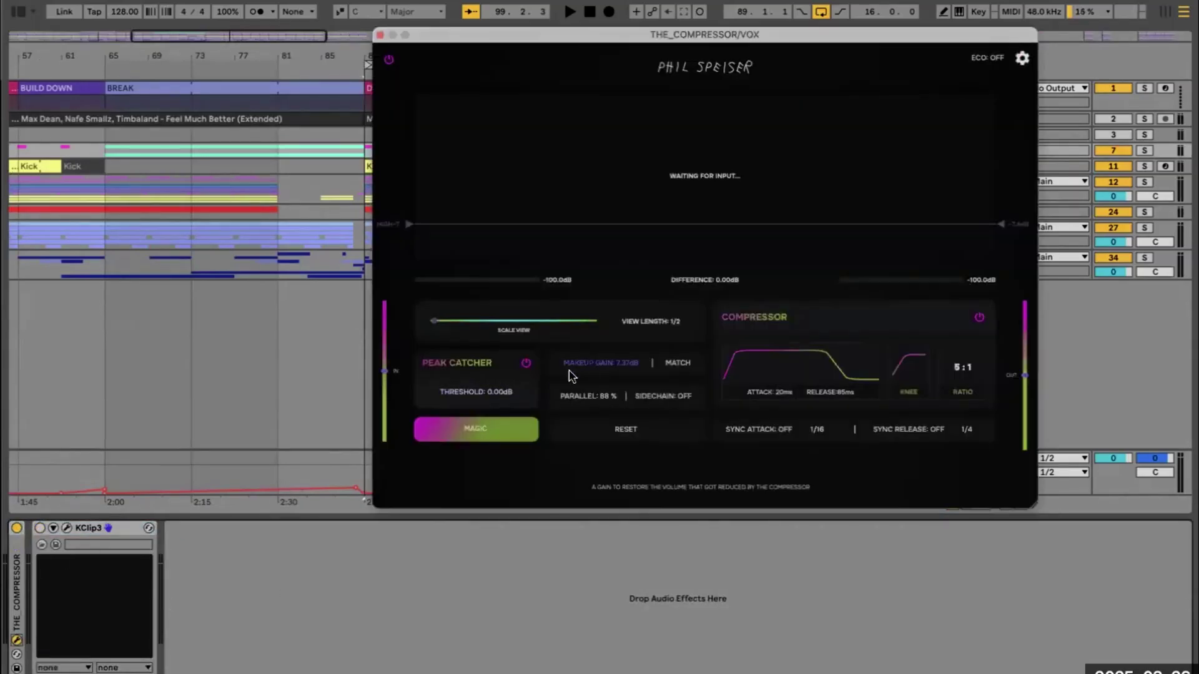
click(507, 429)
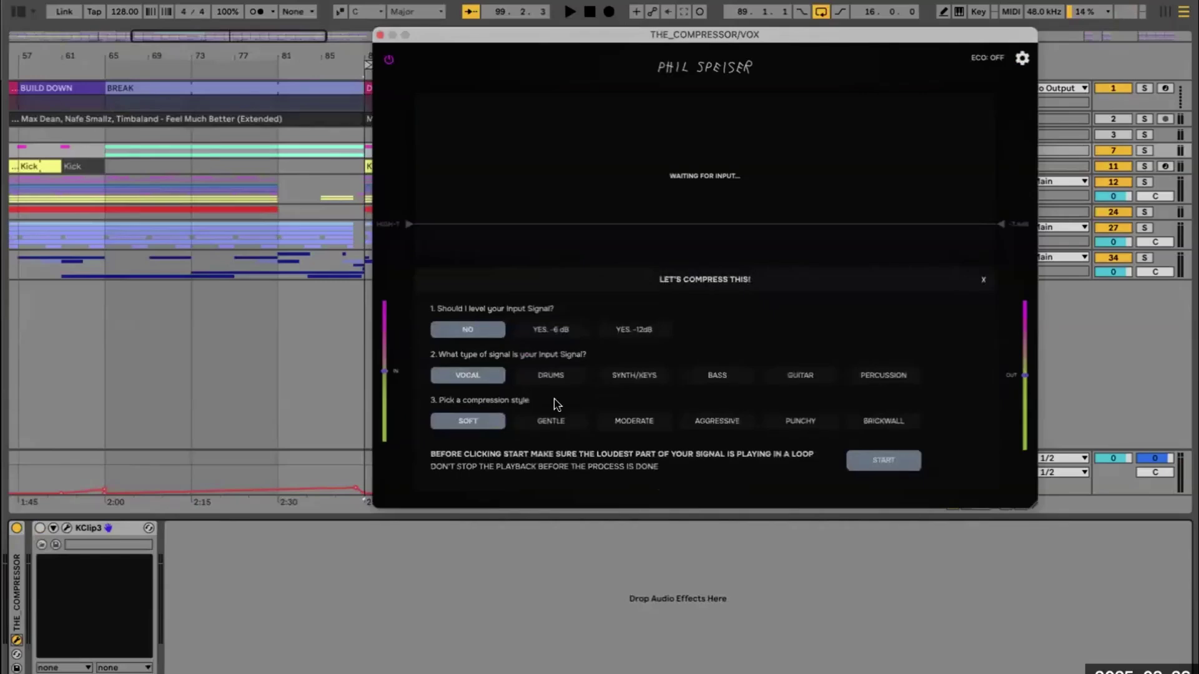
click(809, 425)
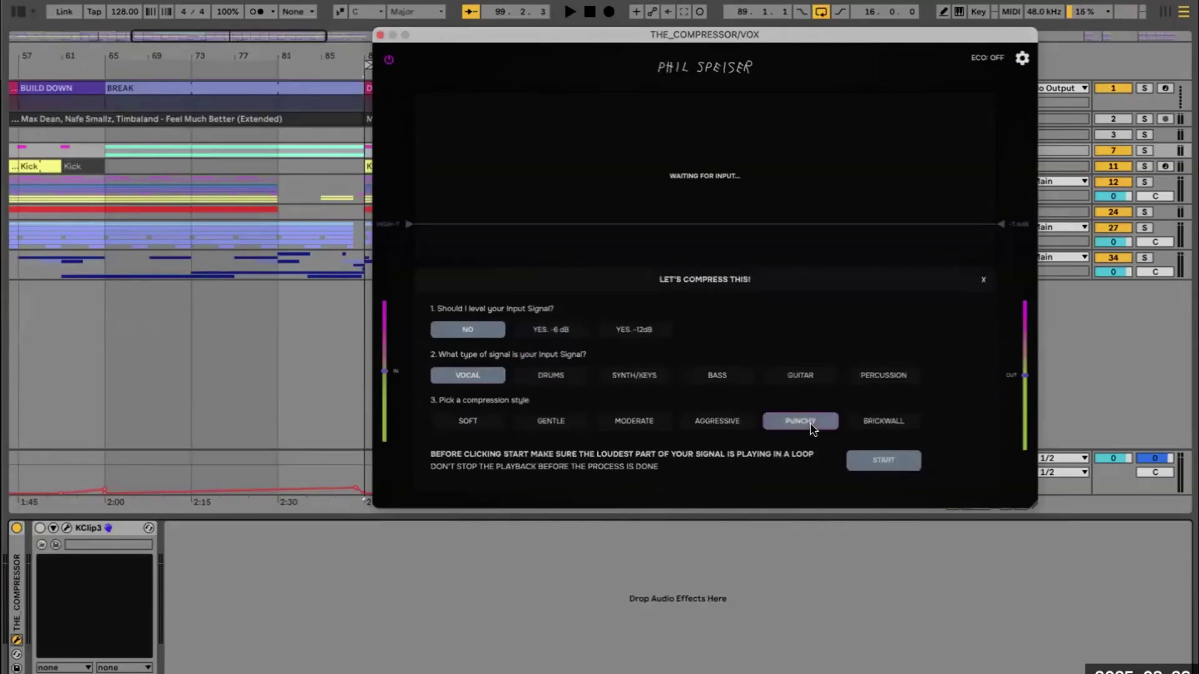
click(887, 464)
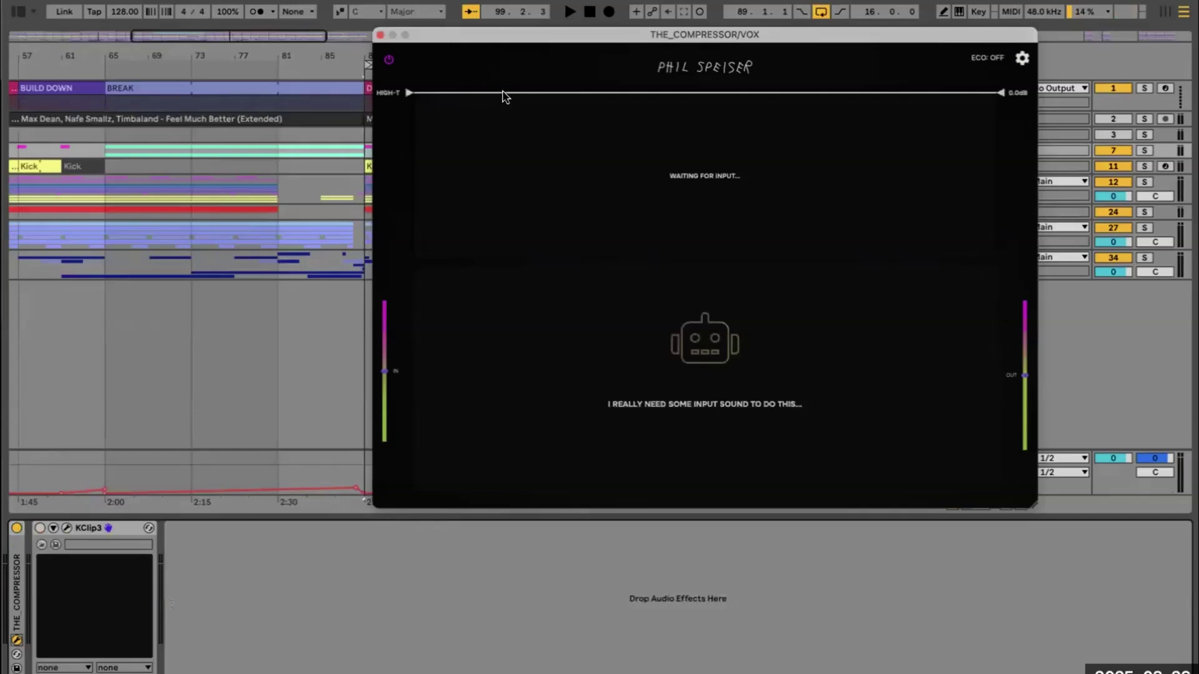
key(space)
- Set THE_COMPRESSOR's Parallel to 86 % on the VOX group and enable its Peak Catcher with a threshold of -8.50 dB
drag(585, 39, 515, 129)
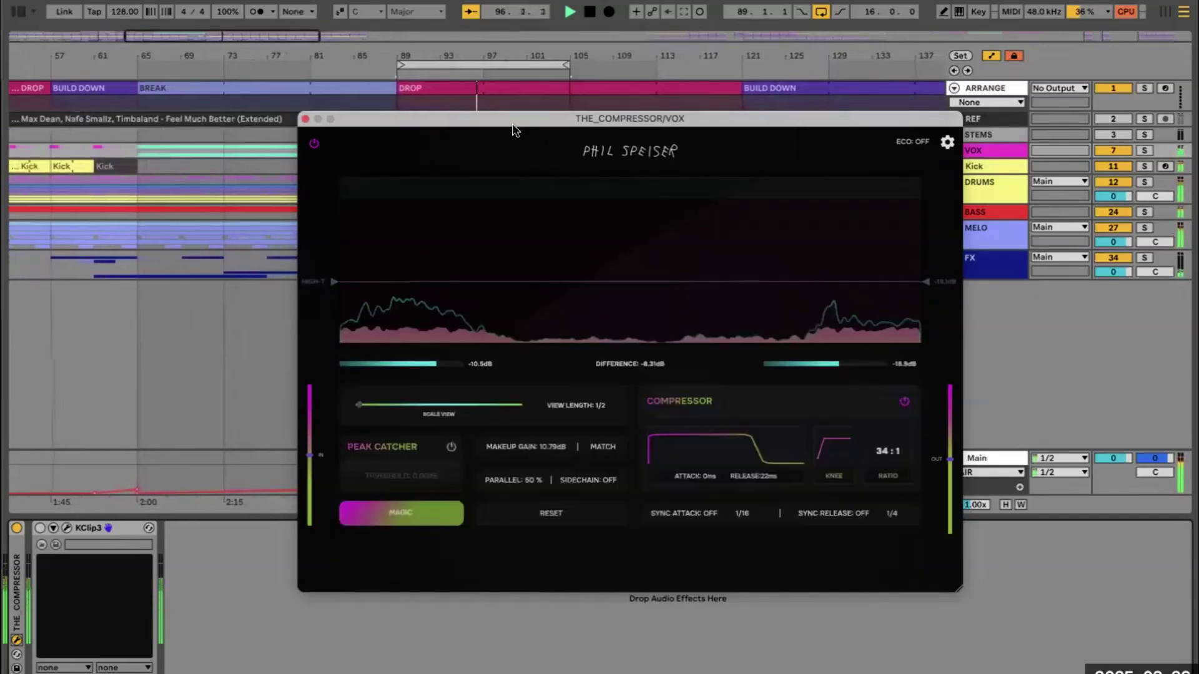
drag(542, 479, 525, 396)
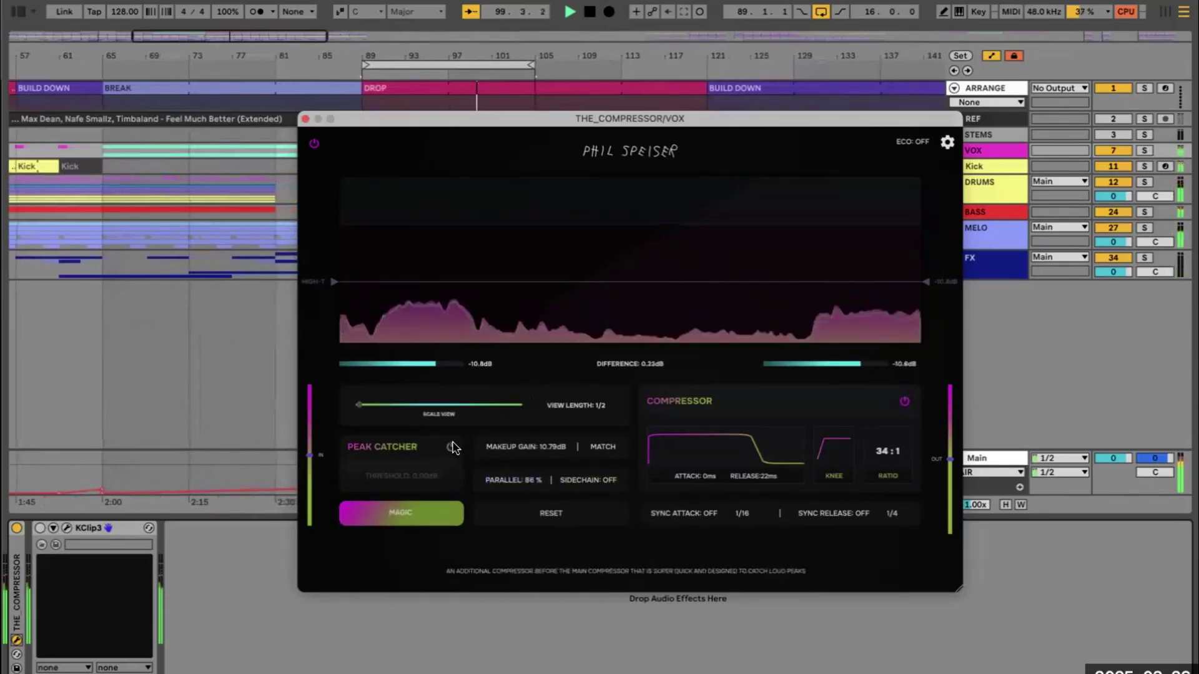
drag(429, 497, 431, 537)
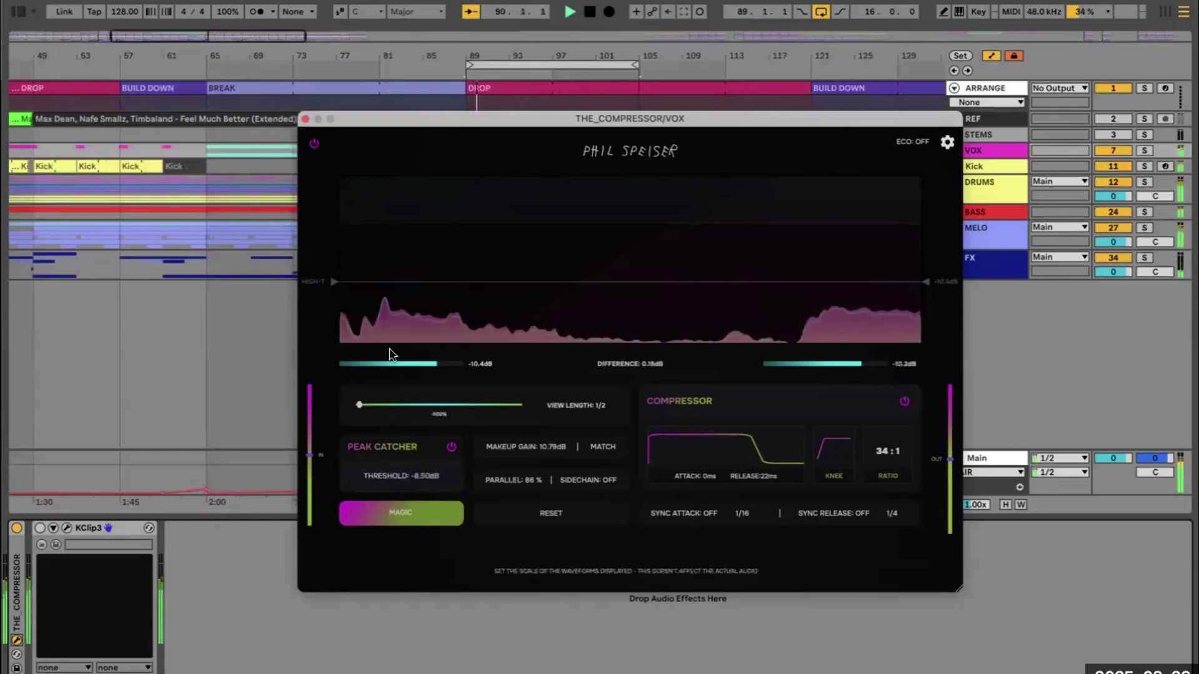
click(305, 119)
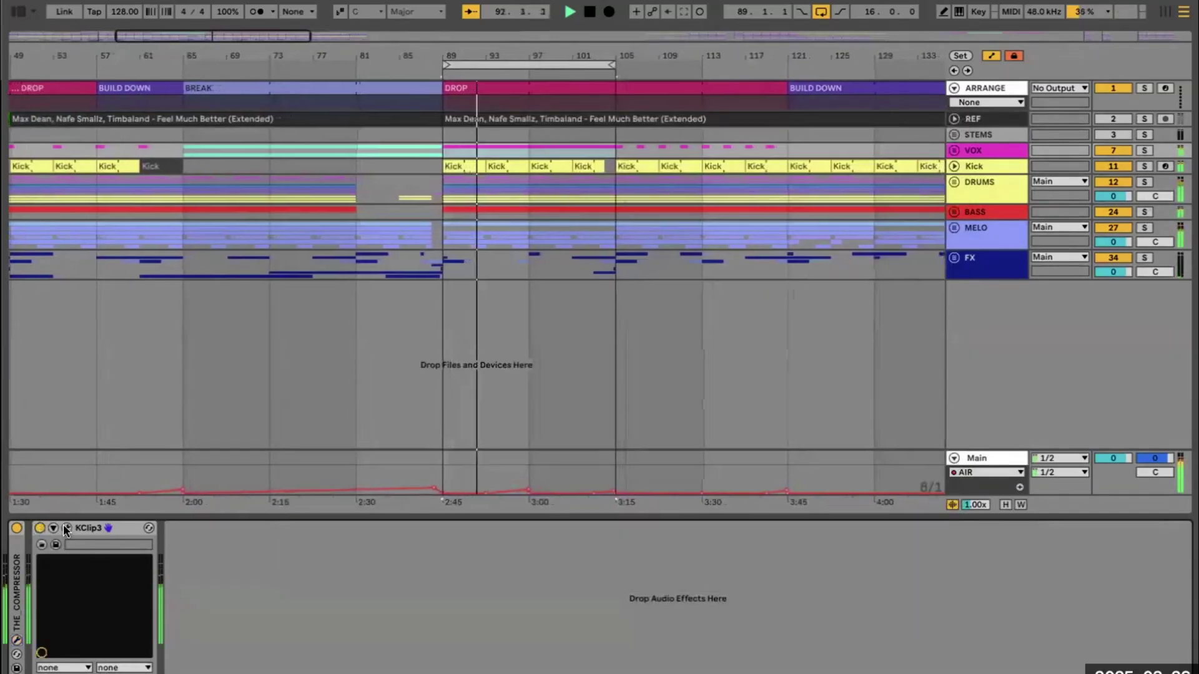
- Set the threshold of KClip3 on the VOX group to -5.6 dB, stopping playback and closing its plug-in window
click(67, 528)
click(966, 399)
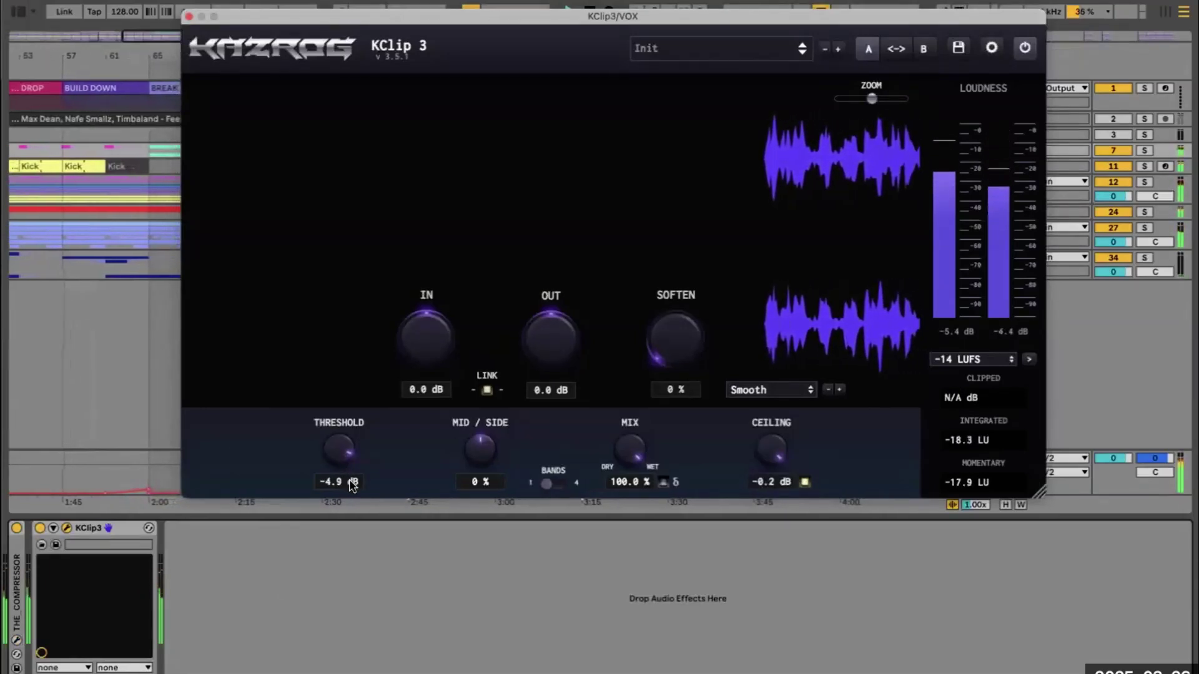
mouse_move(353, 501)
mouse_down()
mouse_move(356, 511)
mouse_move(351, 490)
mouse_up()
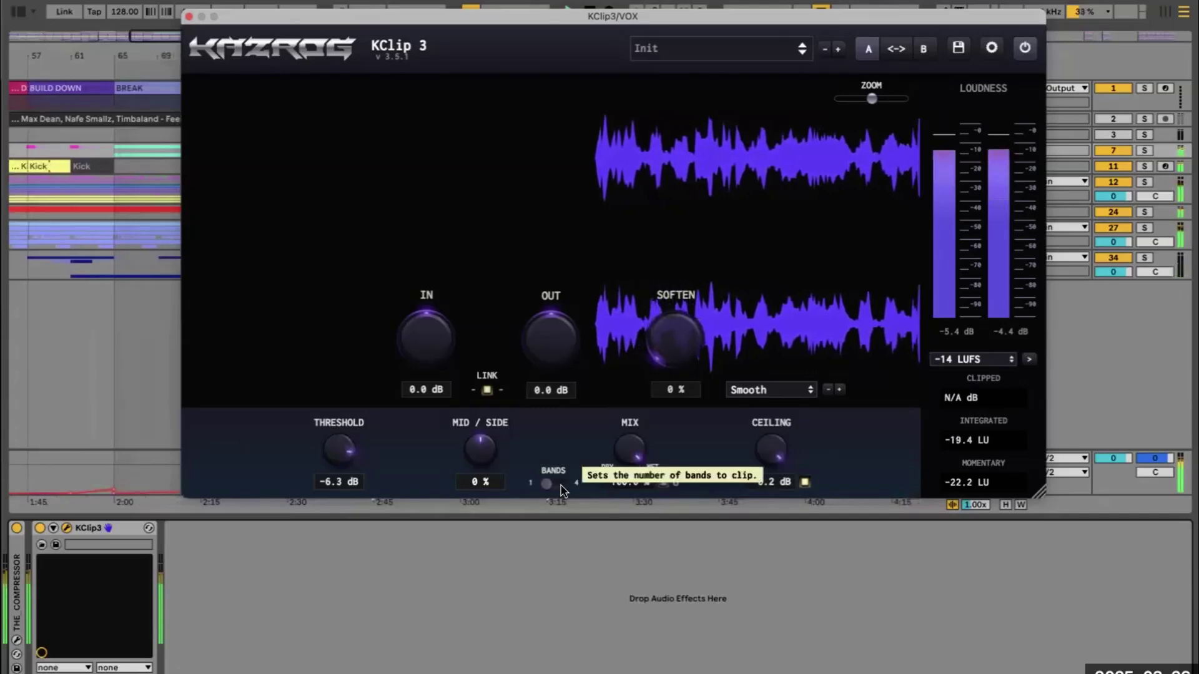
drag(331, 451, 331, 448)
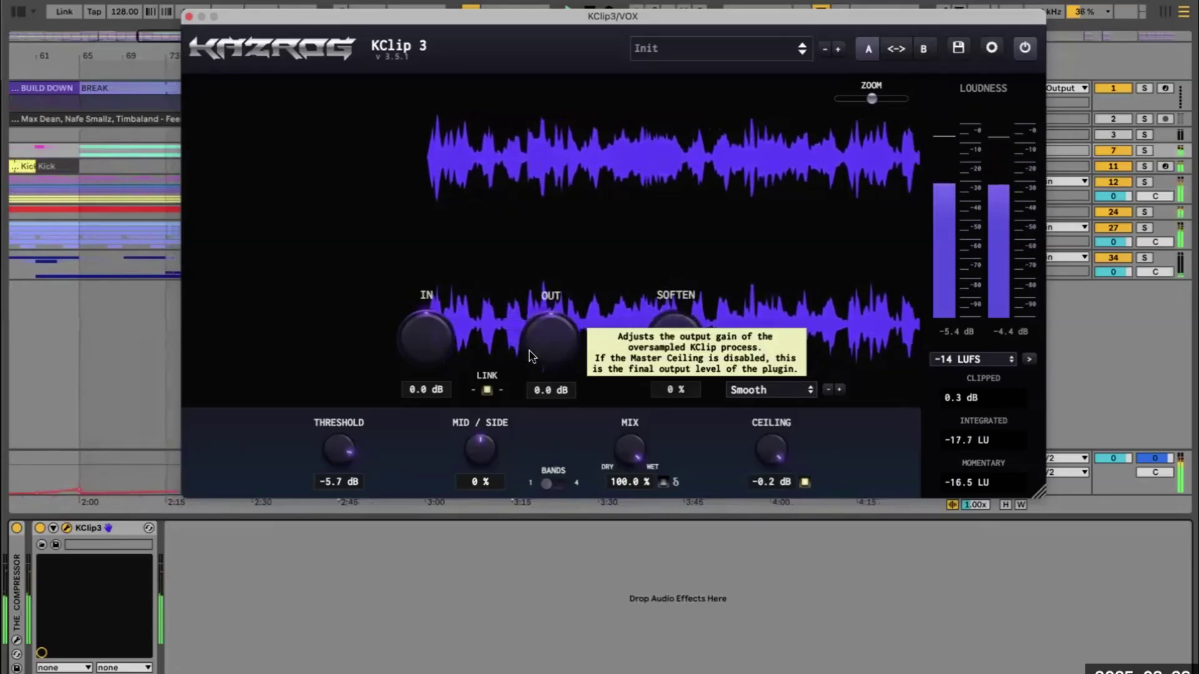
drag(335, 445, 341, 447)
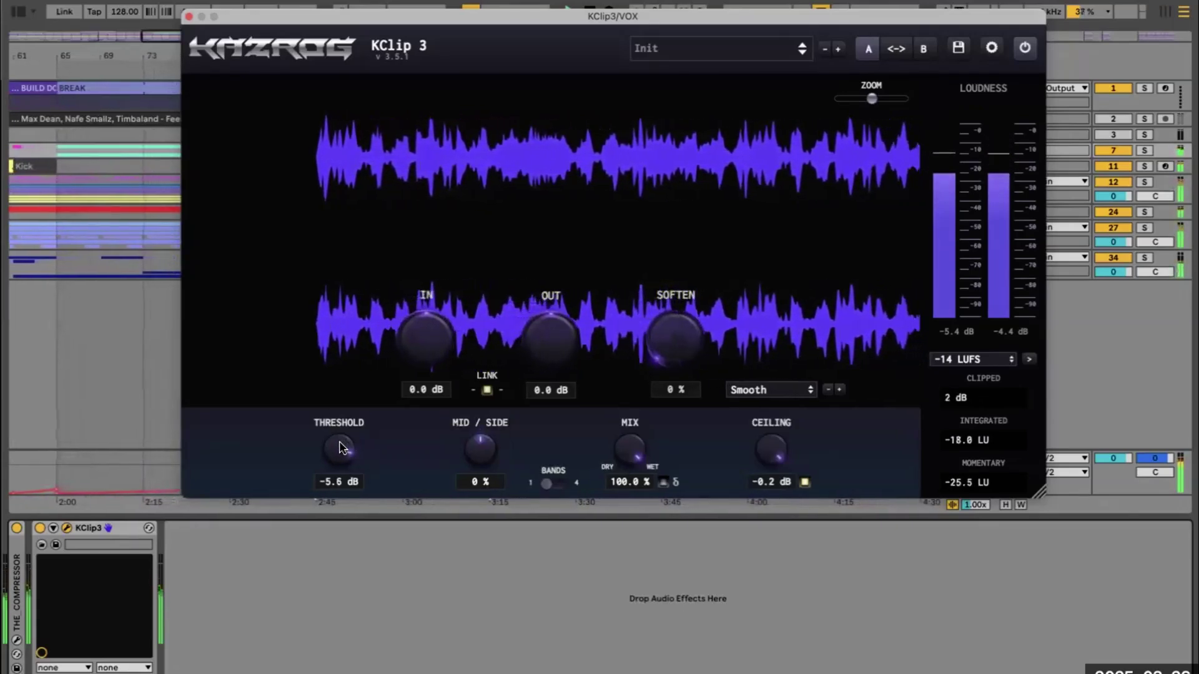
click(967, 399)
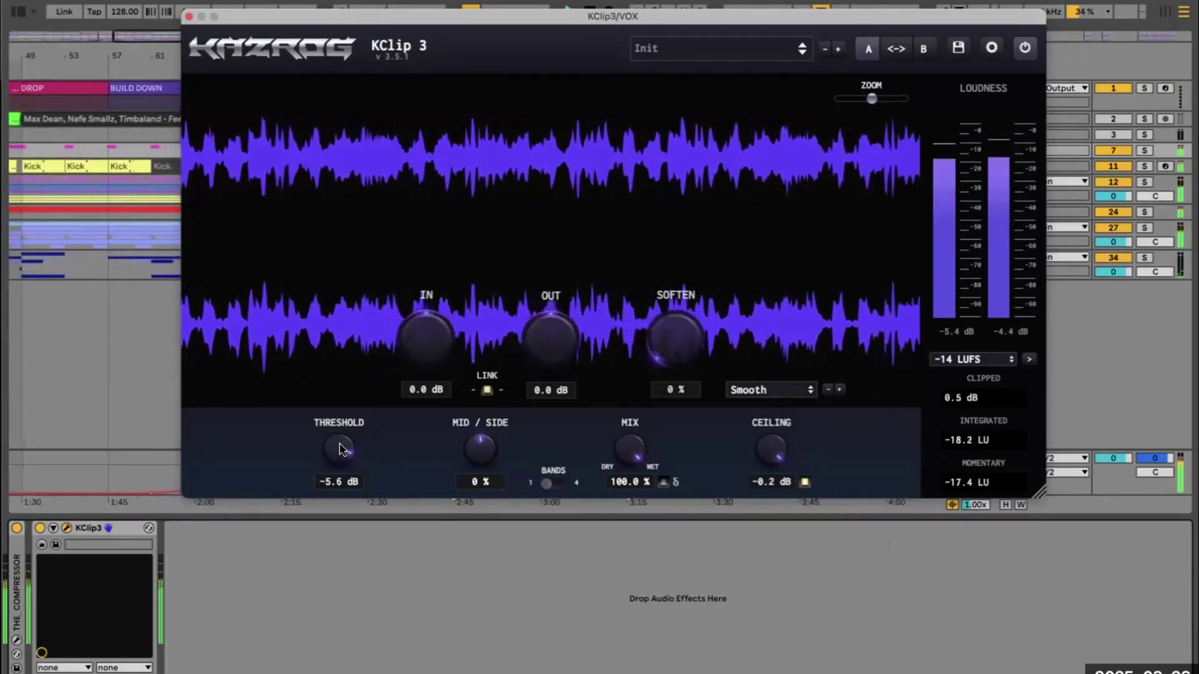
key(space)
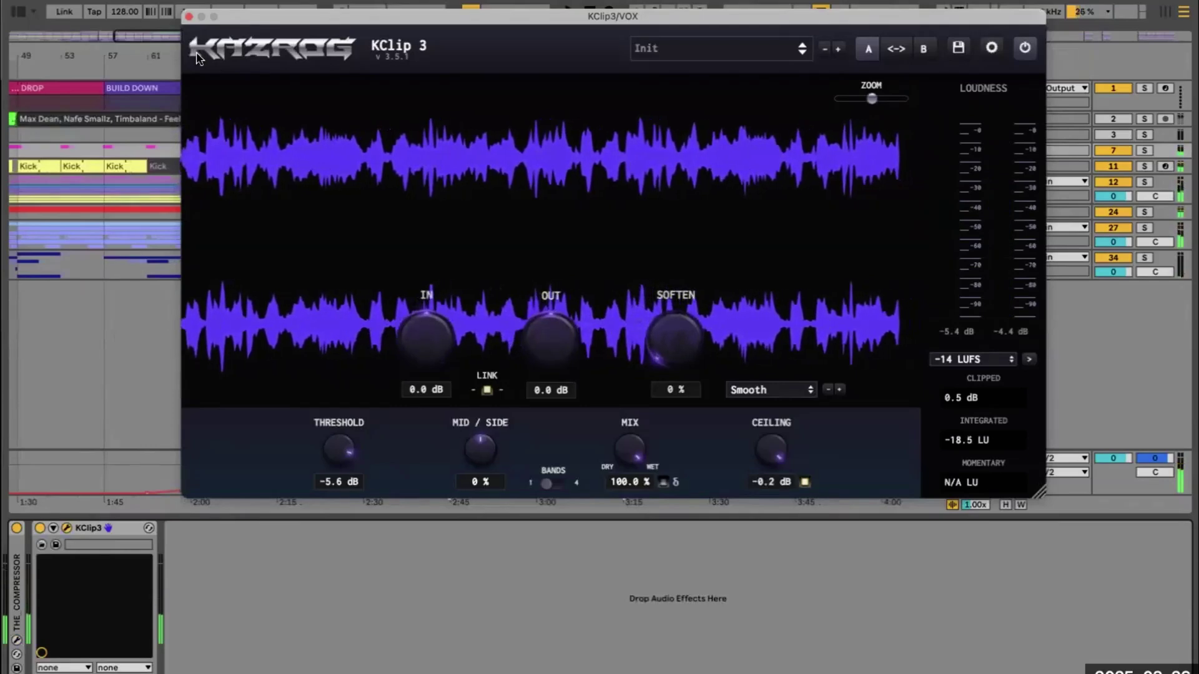
click(188, 17)
- Paste THE_COMPRESSOR and KClip3 onto the empty MELO group, with KClip3 disabled
click(997, 242)
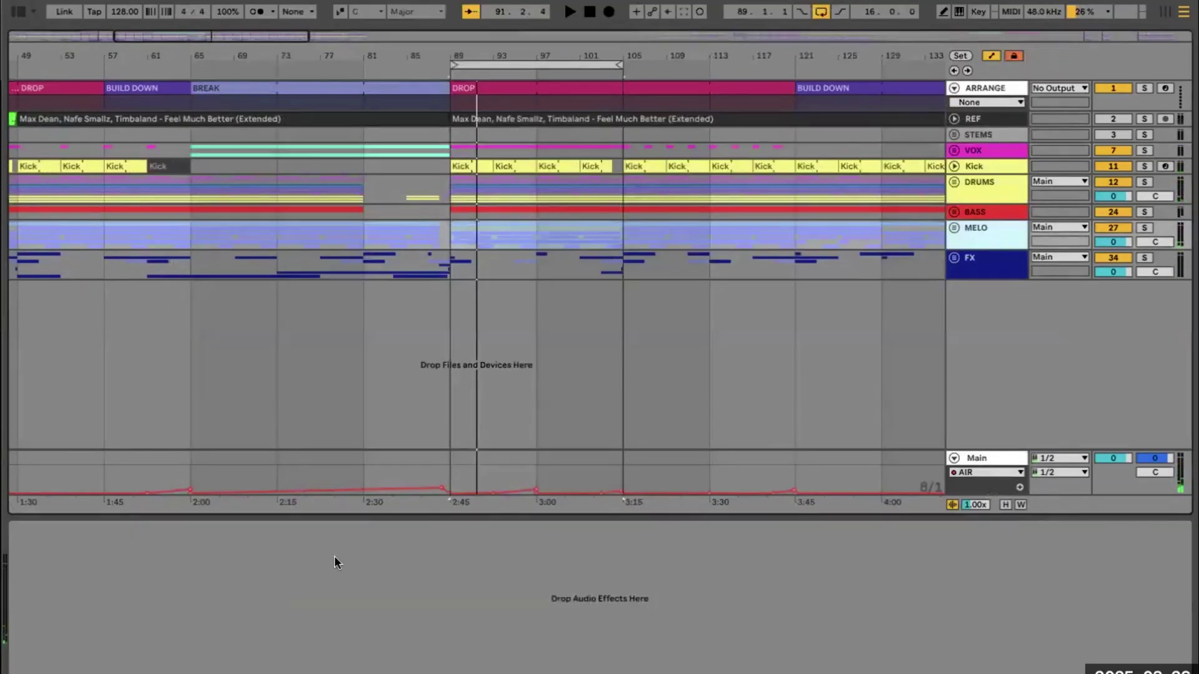
click(309, 577)
key(ctrl+v)
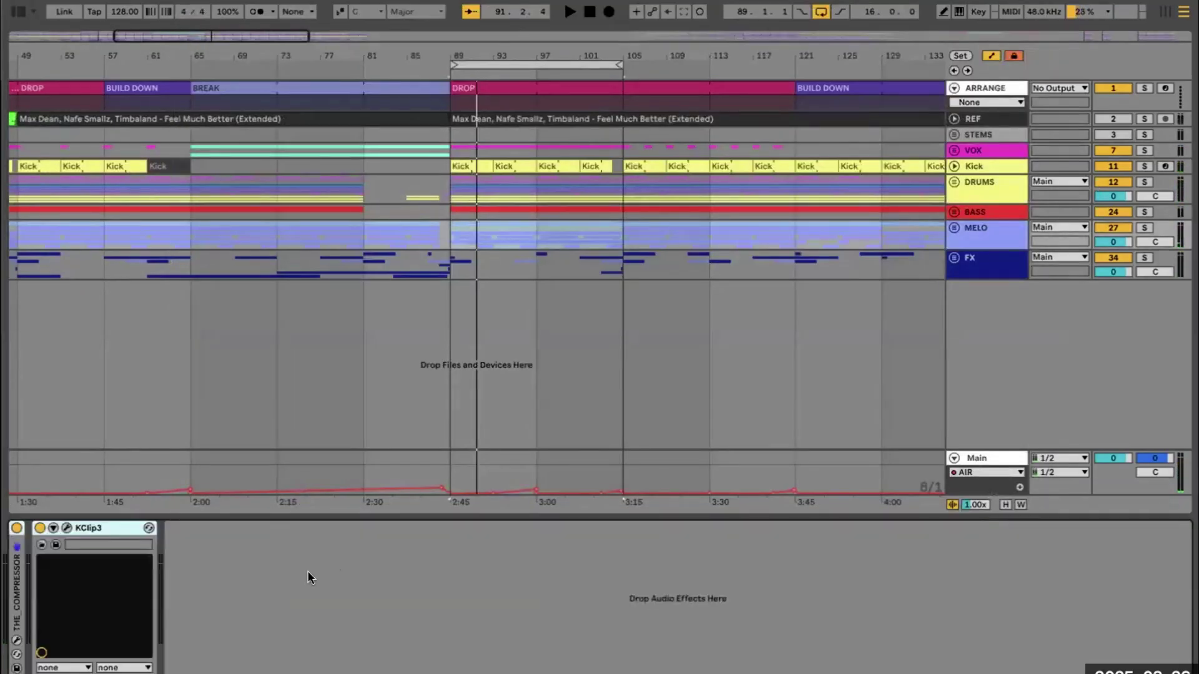
click(37, 528)
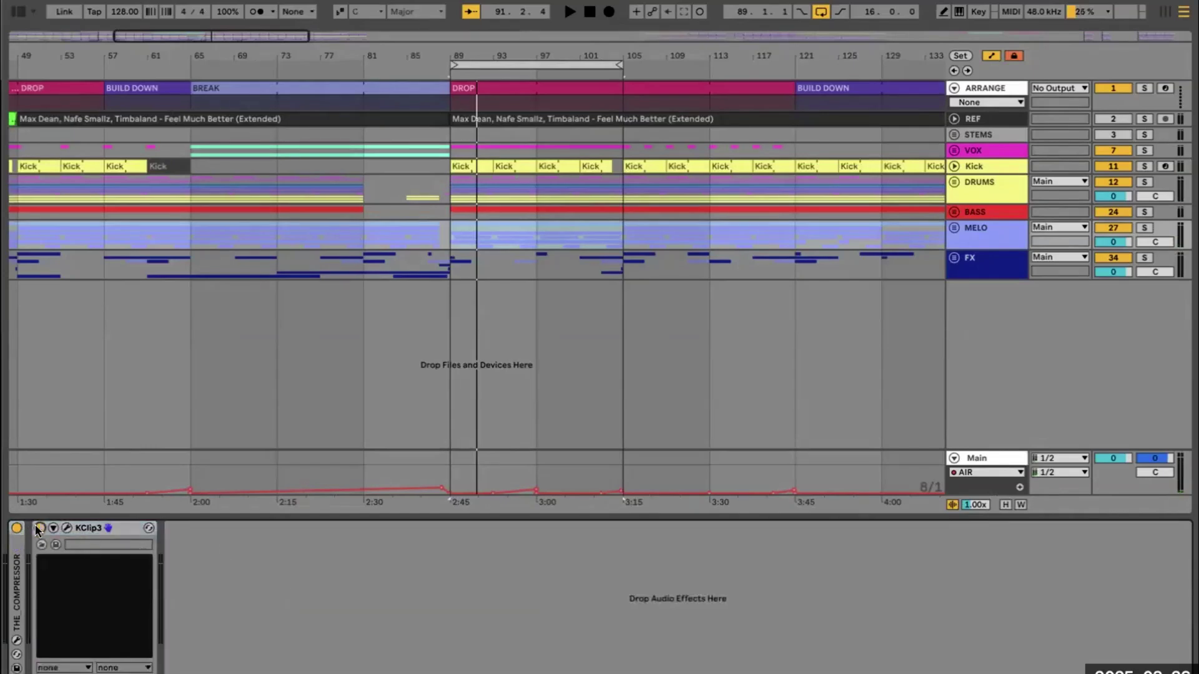
- Run THE_COMPRESSOR's Magic analysis on the MELO group over the loop with no input leveling, Synth/Keys signal and Punchy style
click(16, 642)
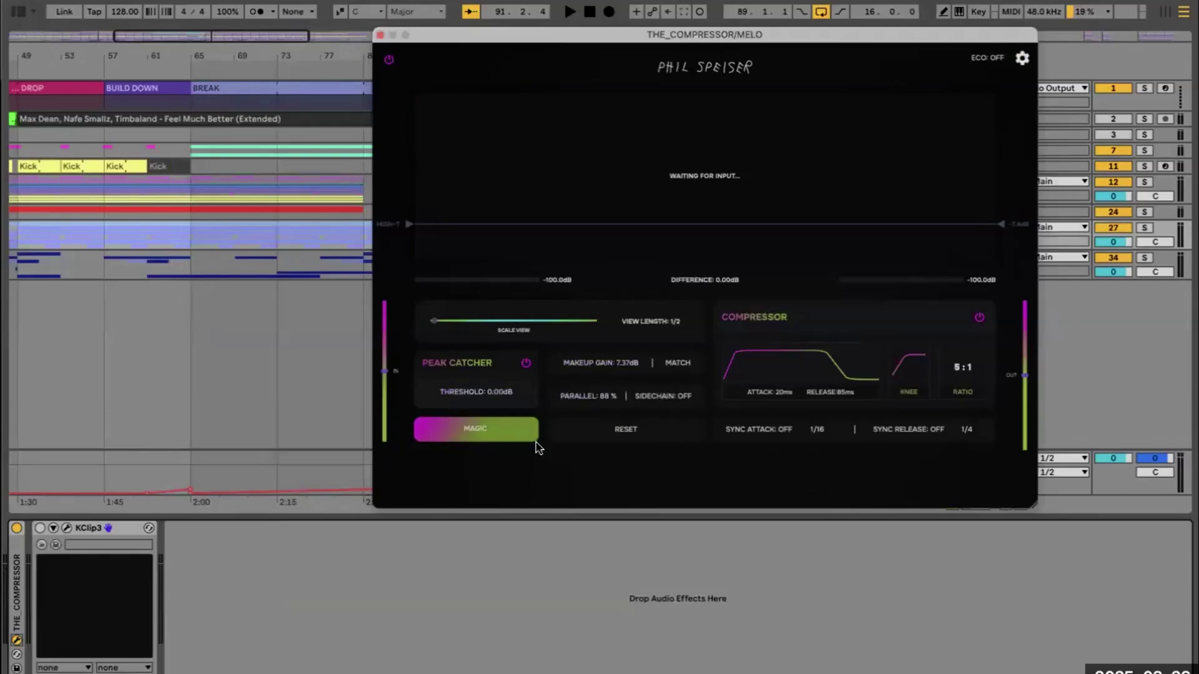
click(494, 431)
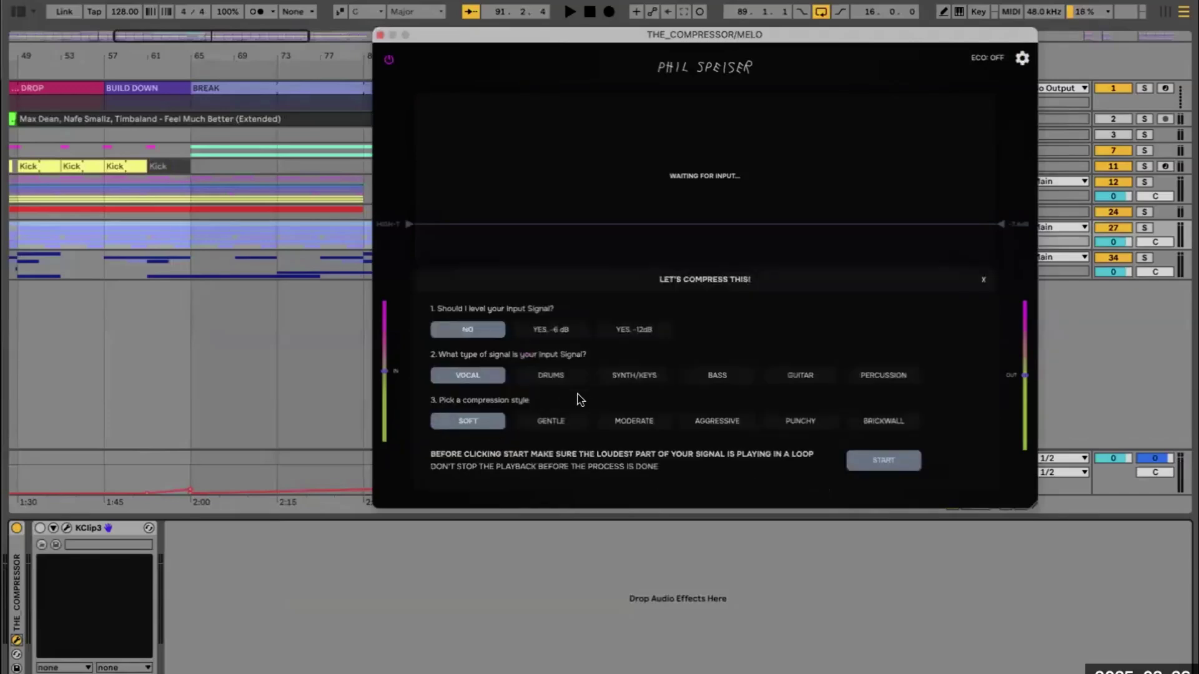
click(644, 376)
click(784, 419)
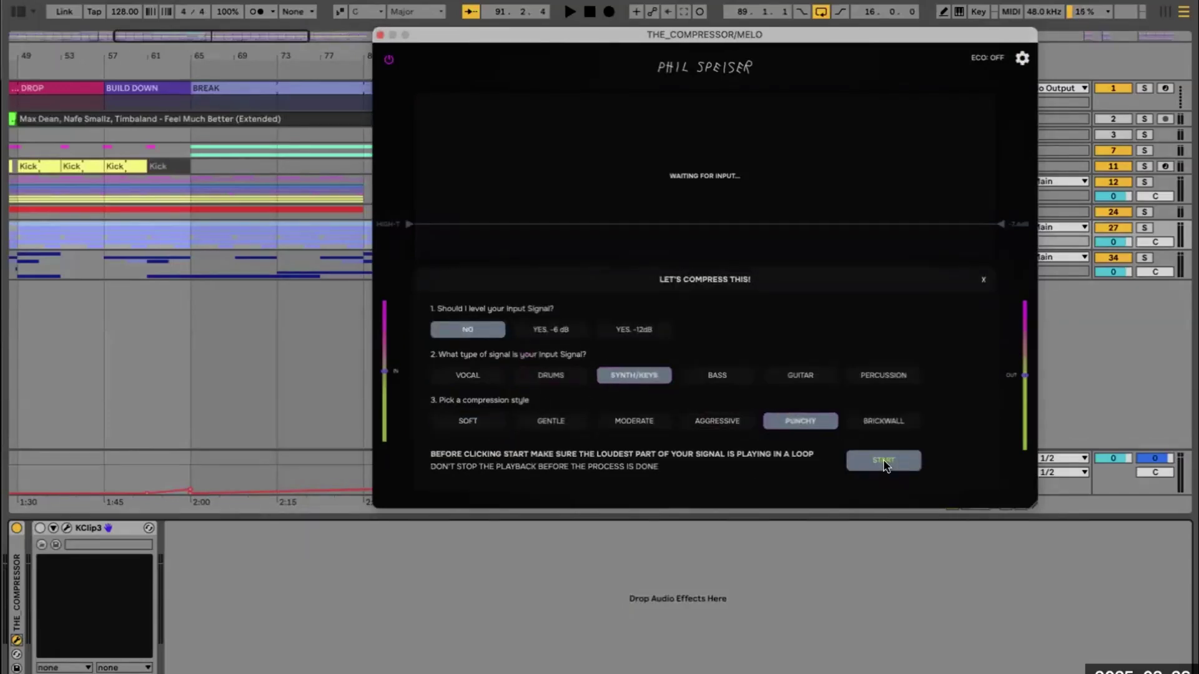
click(884, 462)
key(space)
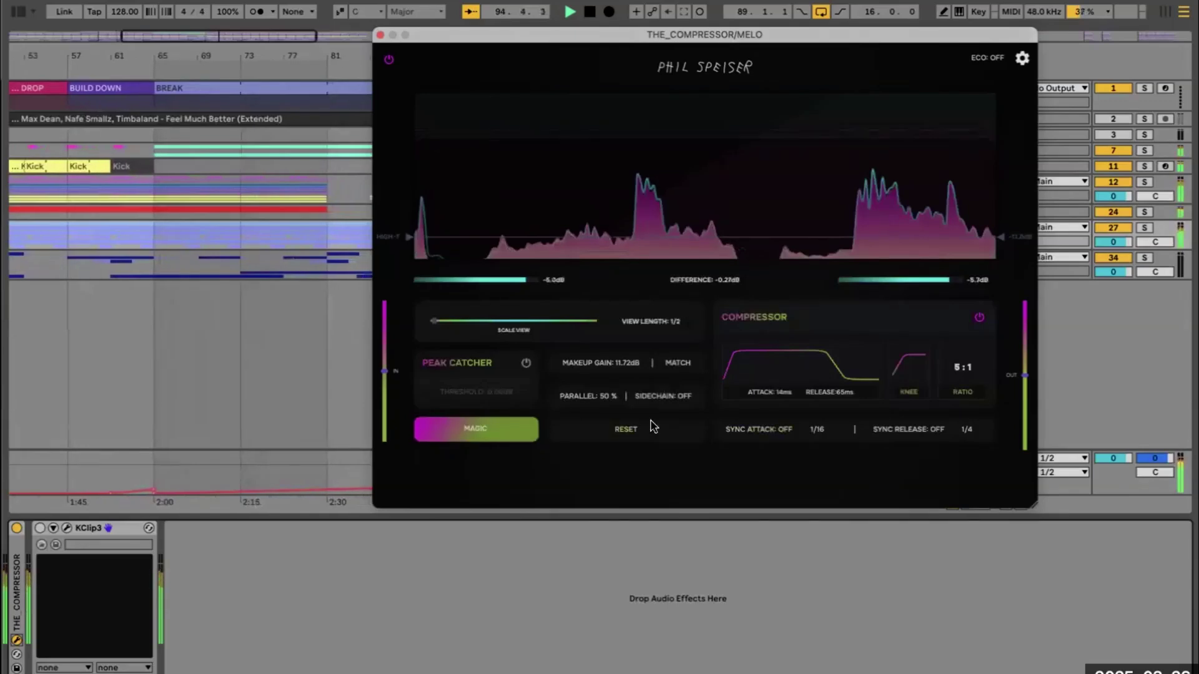
- Set THE_COMPRESSOR's Parallel to 81 % on the MELO group and adjust its Peak Catcher threshold
drag(614, 402, 608, 333)
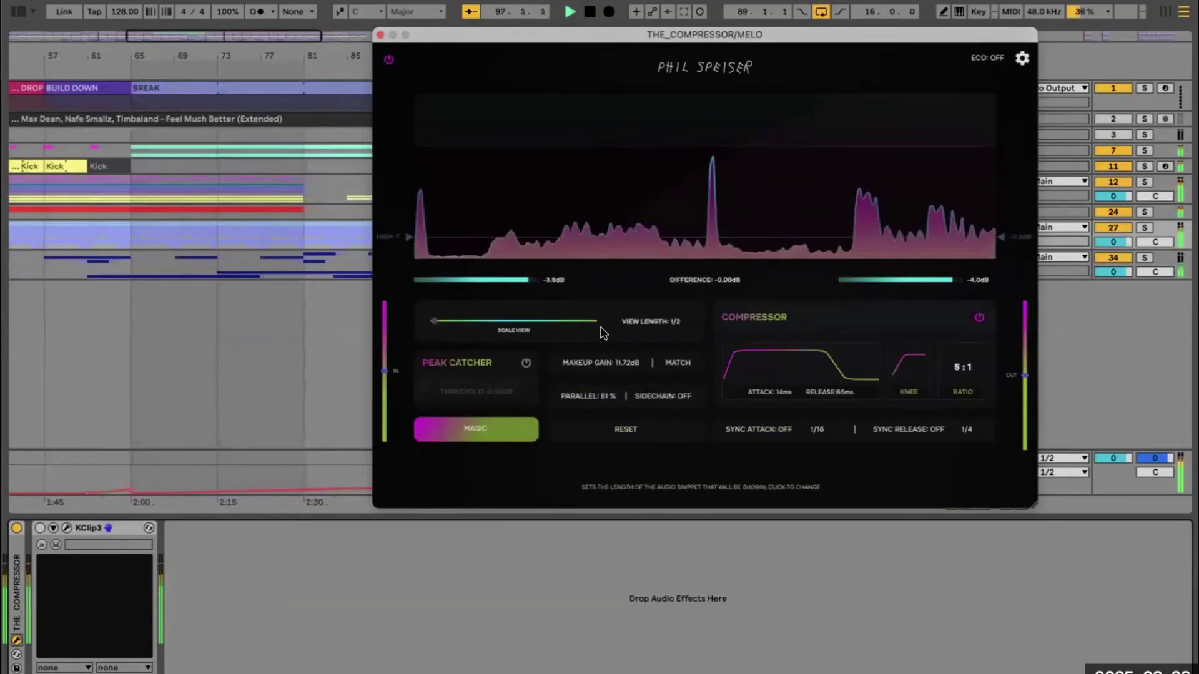
drag(500, 400, 502, 426)
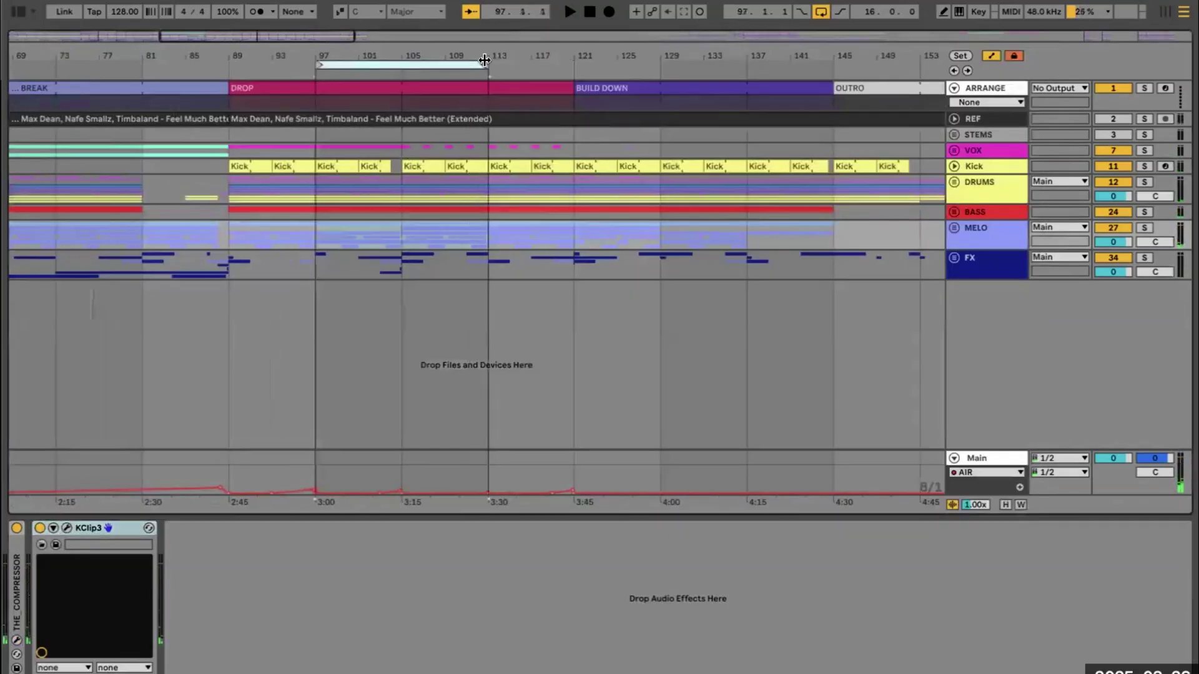
- Move the 16-bar loop to start at bar 89 and insert Trackspacer 2.5 between THE_COMPRESSOR and KClip3 on the MELO group
drag(485, 60, 112, 43)
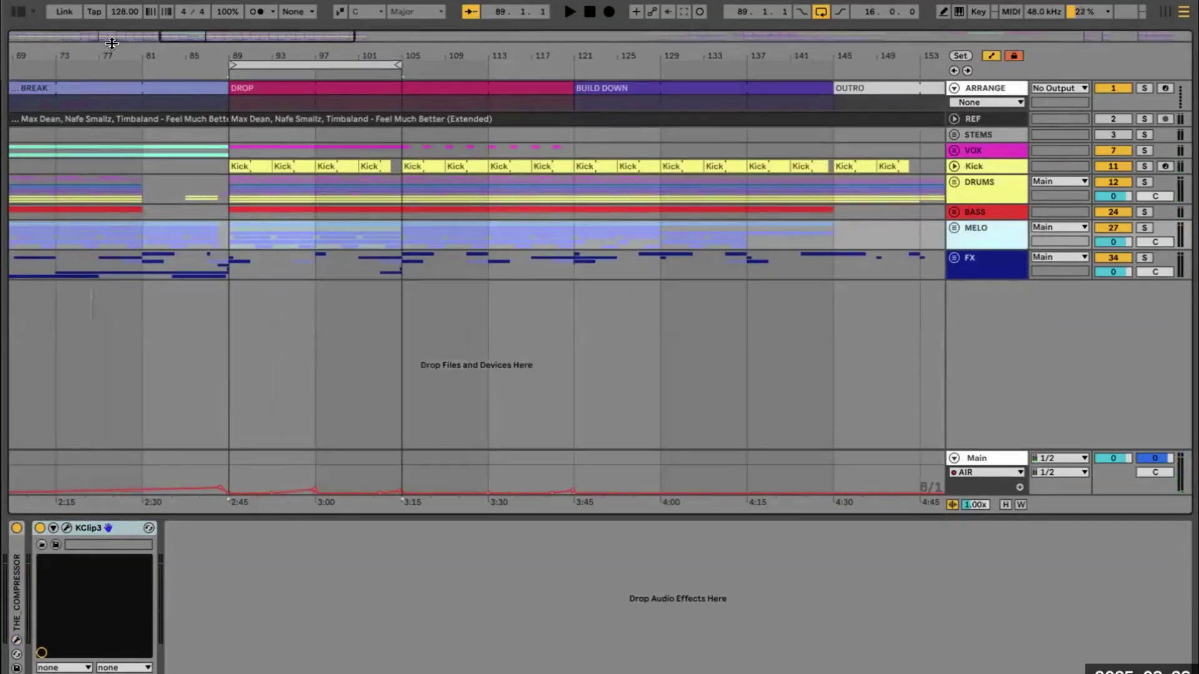
key(super+alt+b)
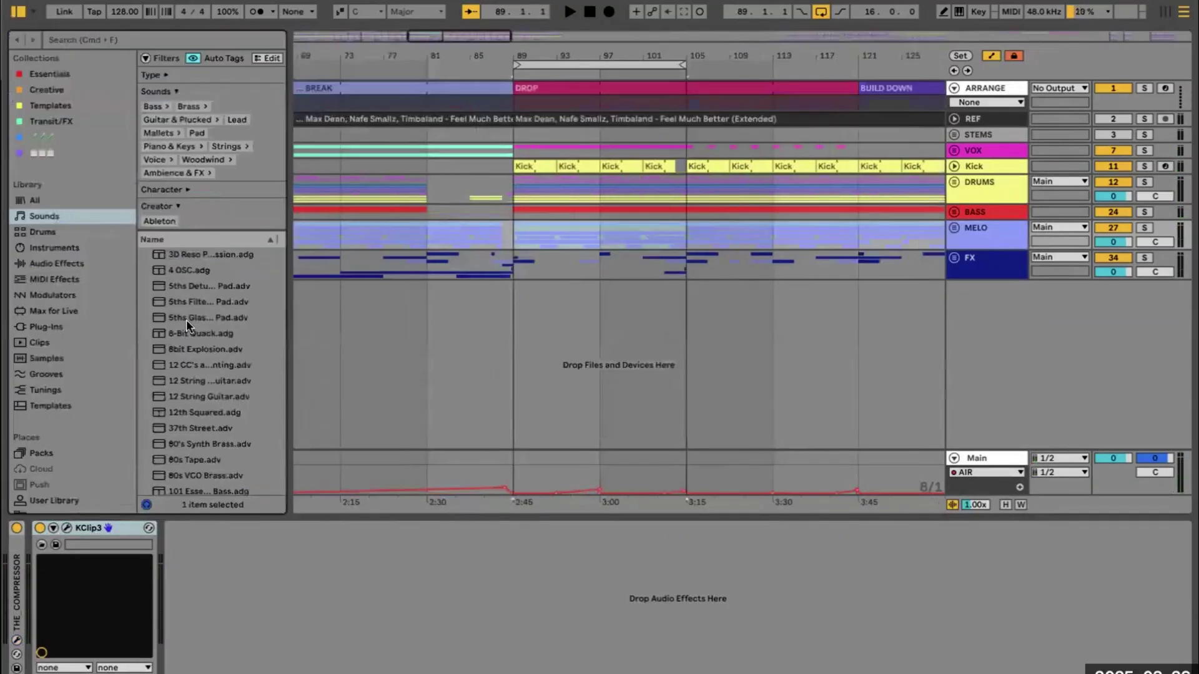
click(47, 72)
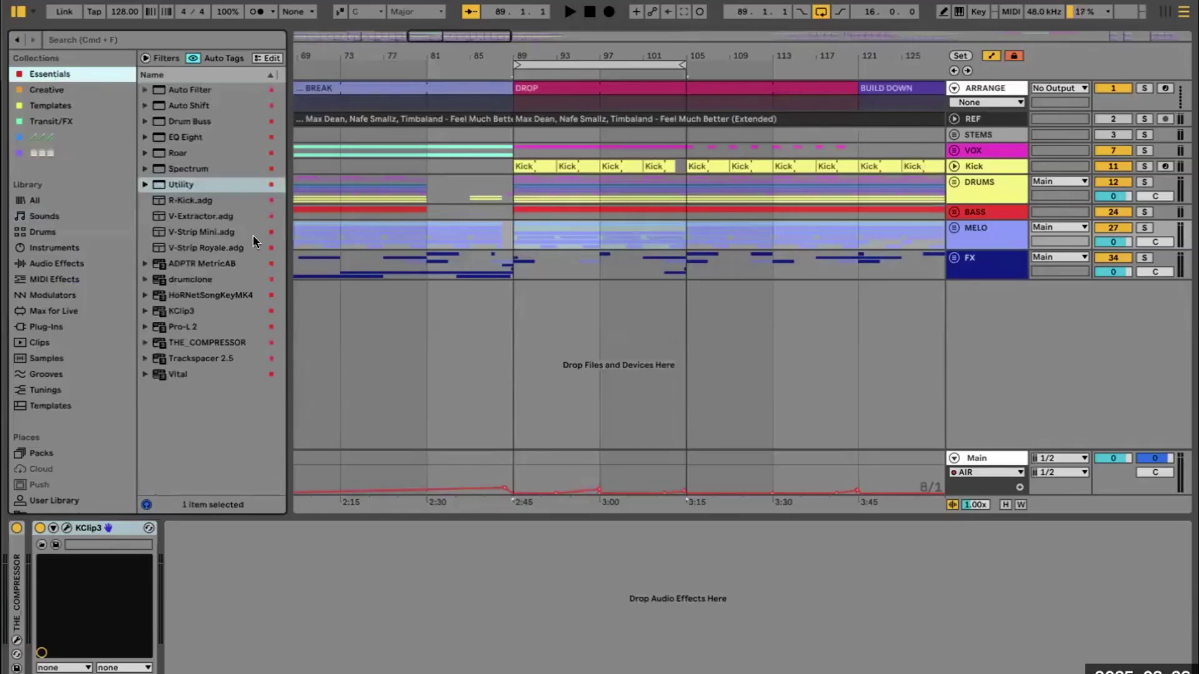
drag(200, 359, 35, 612)
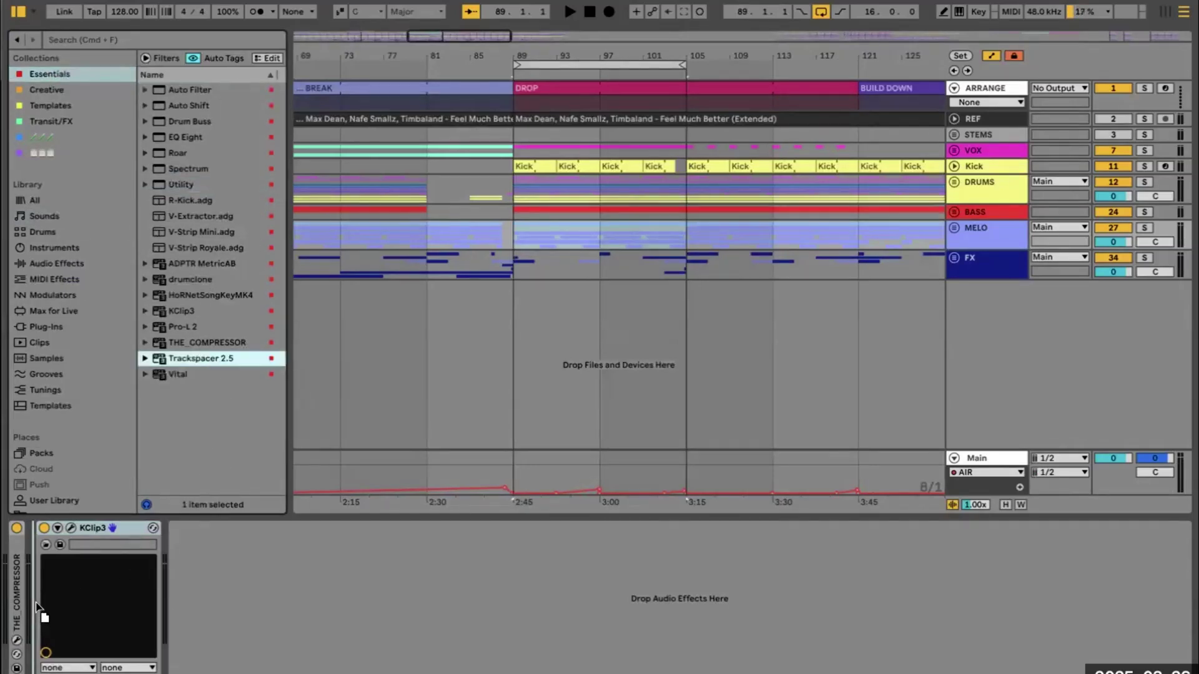
drag(36, 606, 49, 579)
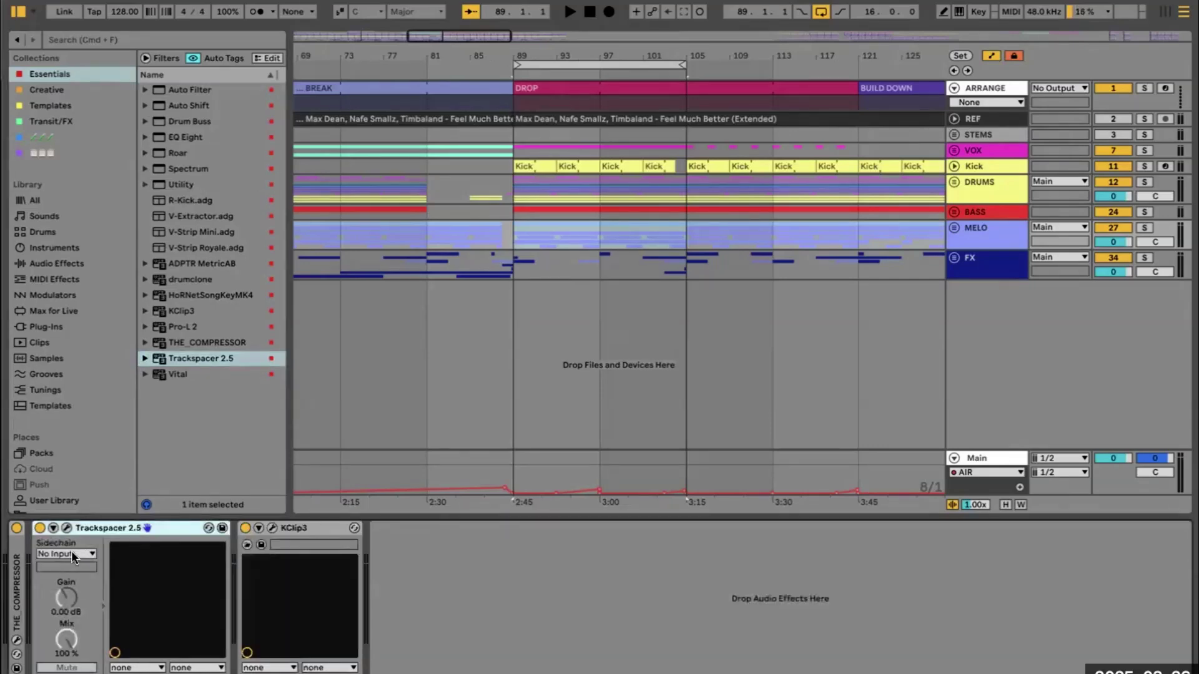
- Set the sidechain input of Trackspacer on the MELO group to the VOX group and raise its low-cut
click(68, 553)
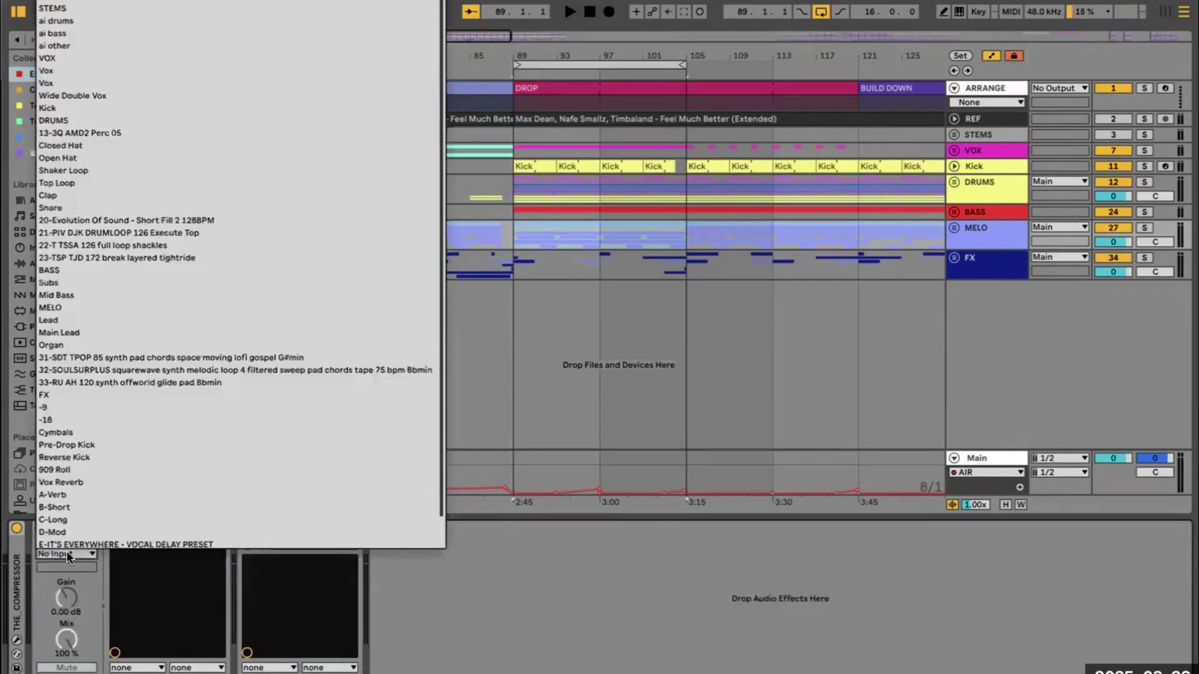
click(103, 57)
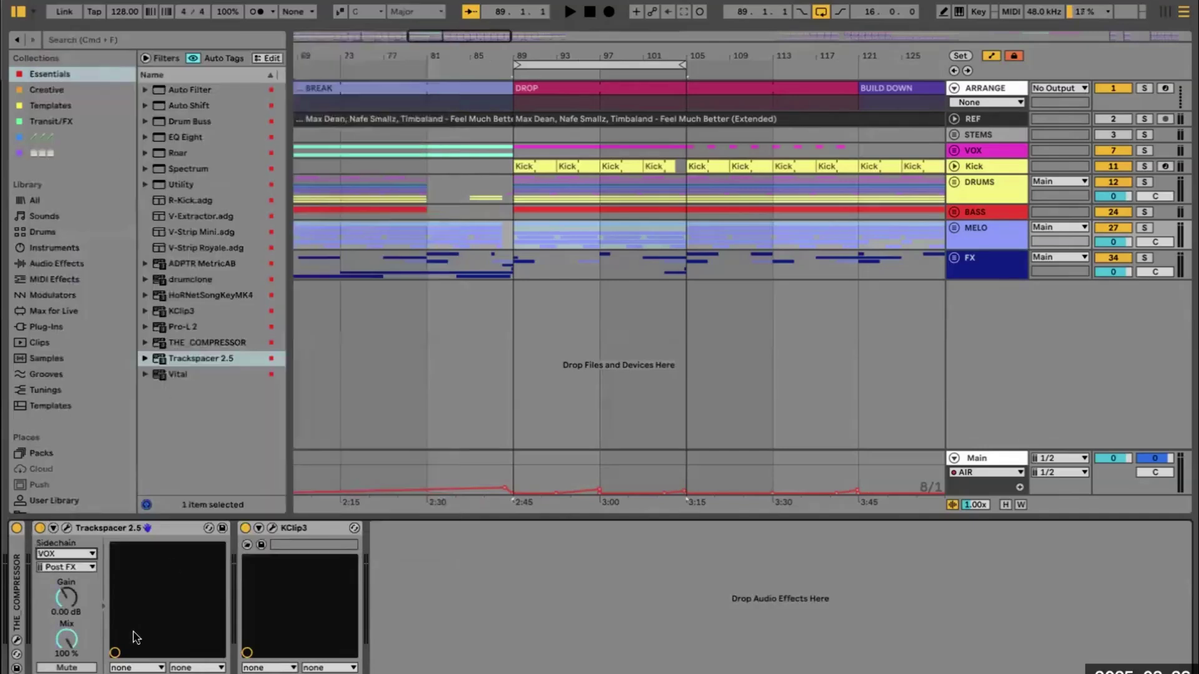
key(alt+super+p)
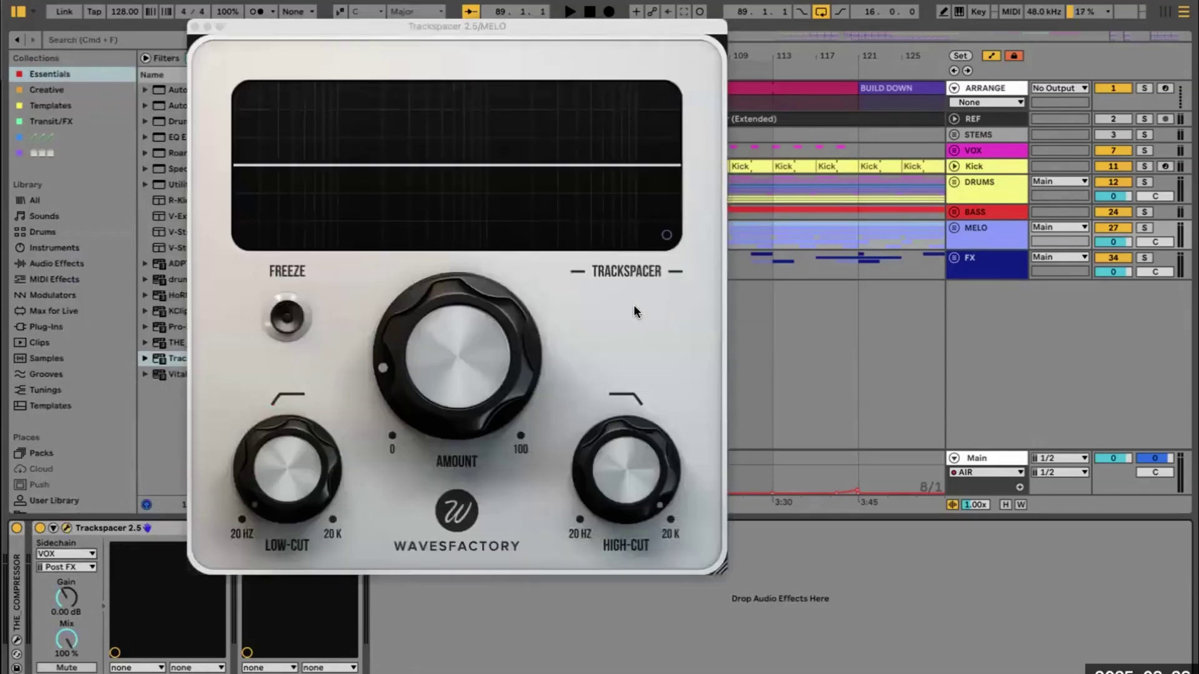
drag(268, 475, 256, 361)
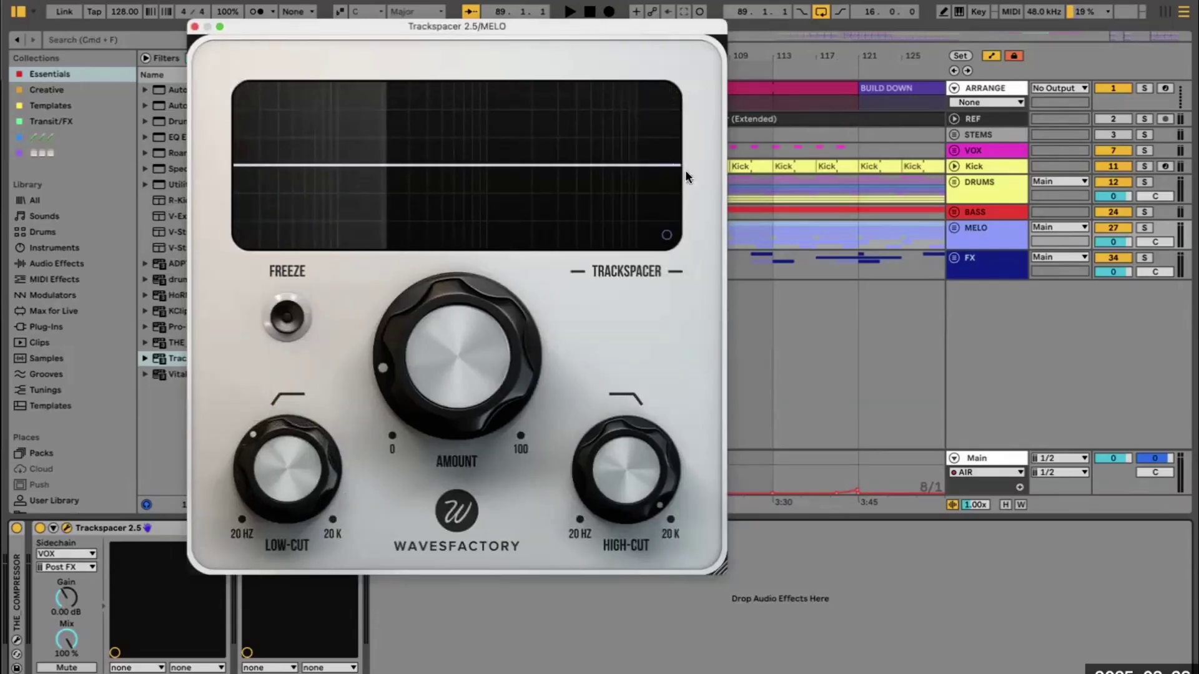
- Set Trackspacer's amount to 7.7 % while playing the loop, comparing it against 0 %, and close its plug-in window
mouse_move(497, 317)
key(space)
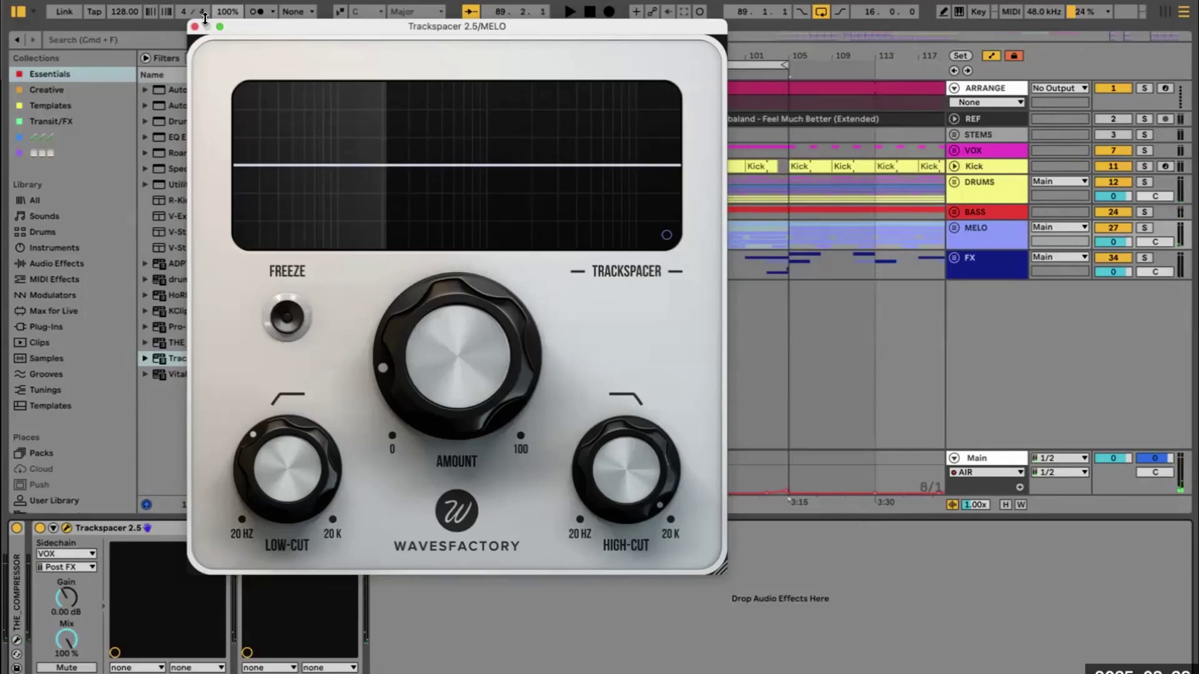
key(space)
mouse_move(436, 301)
drag(402, 355, 412, 377)
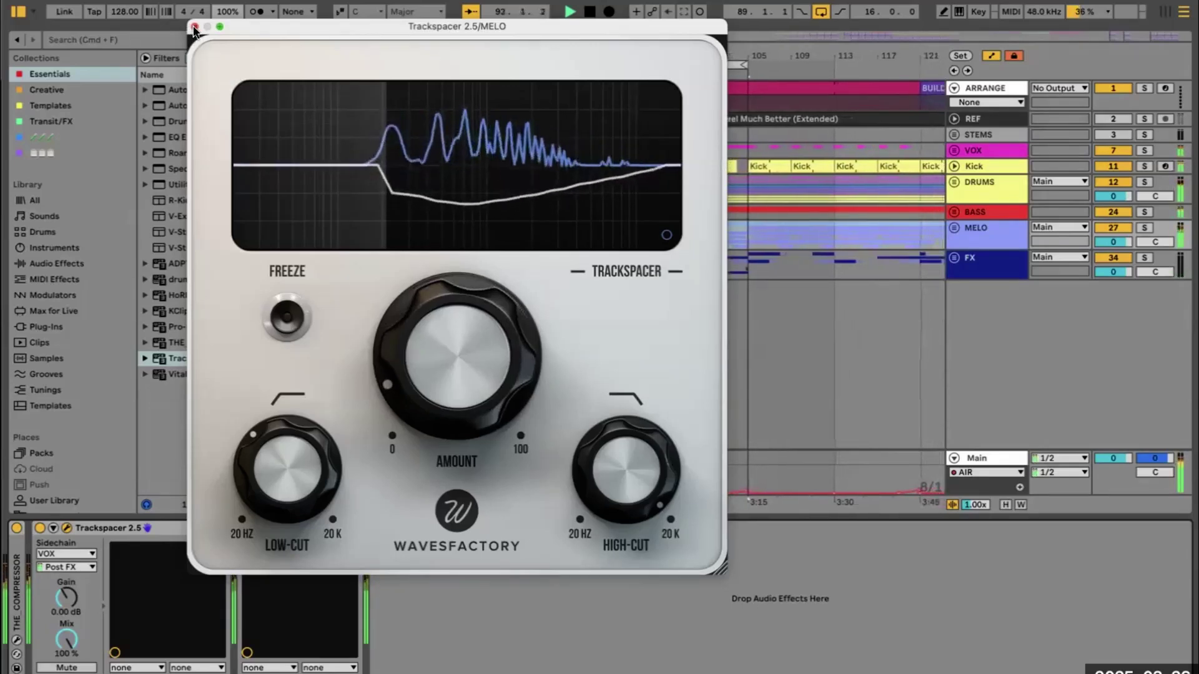
mouse_move(402, 382)
drag(403, 382, 482, 643)
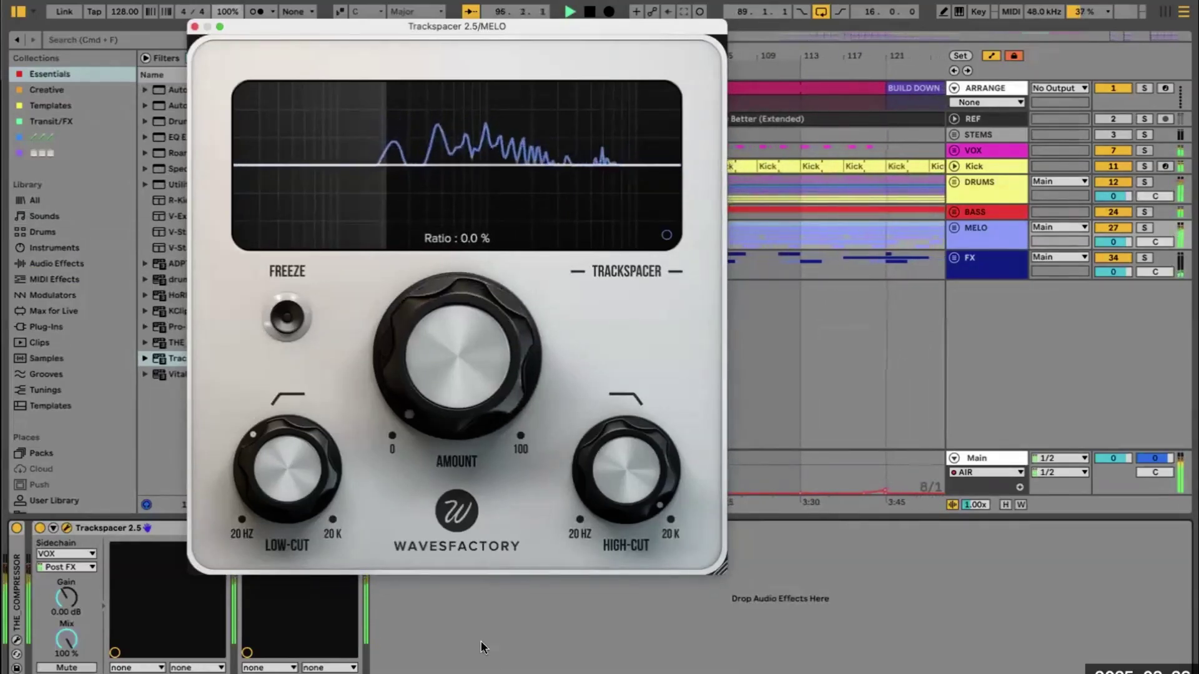
drag(402, 374, 396, 335)
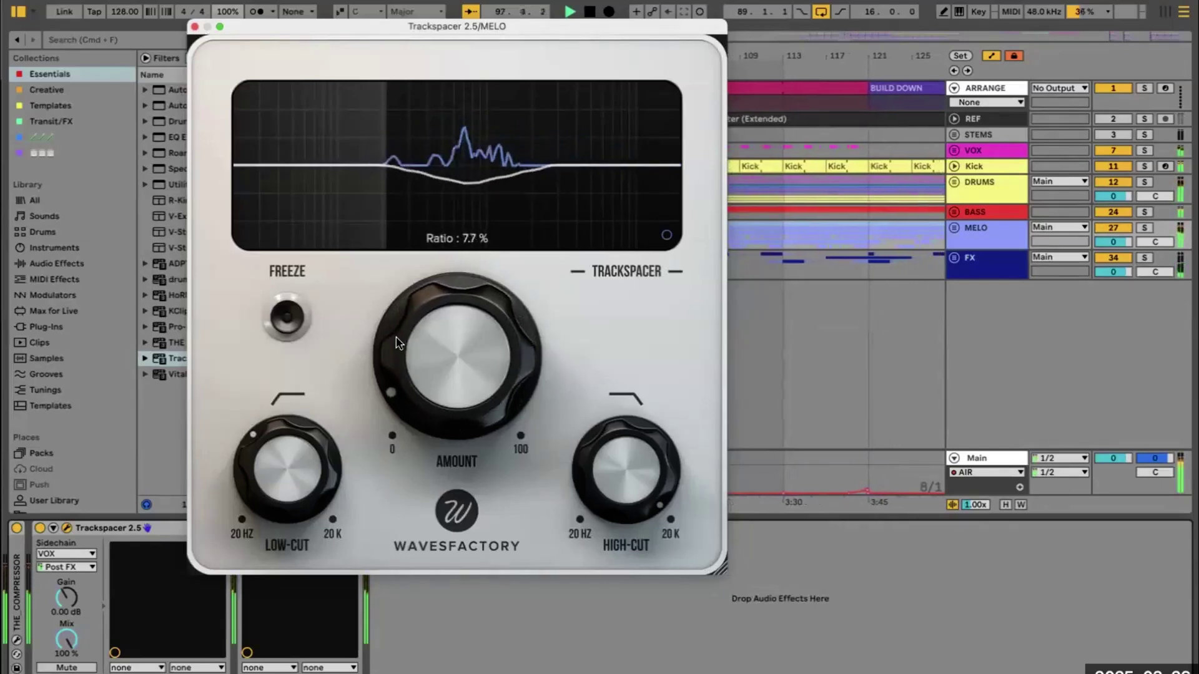
click(194, 27)
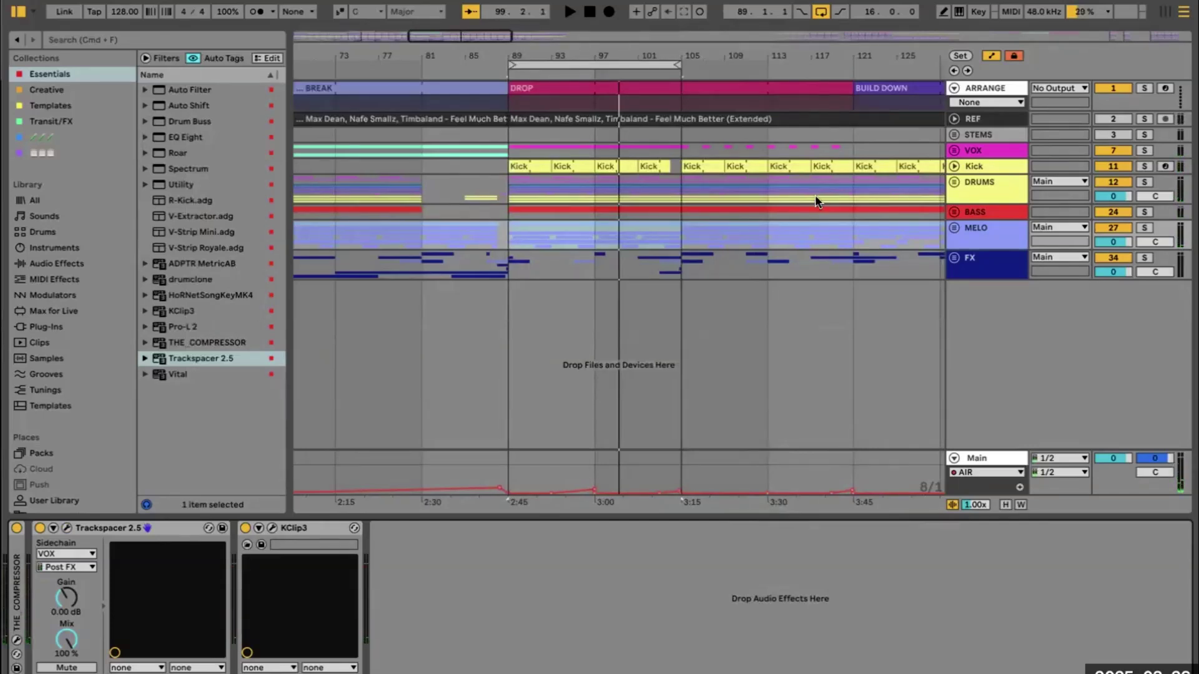
- Move the loop to start at bar 105 and set Trackspacer's amount on the MELO group to 9.0 % during playback
drag(627, 52, 762, 65)
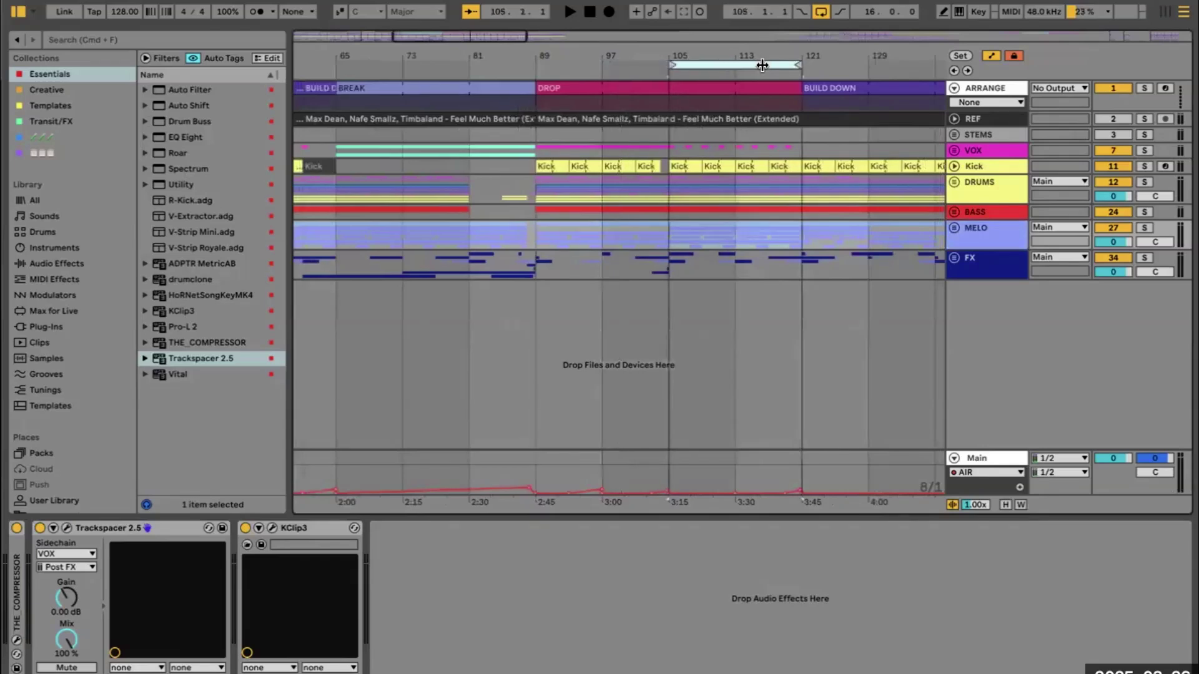
key(space)
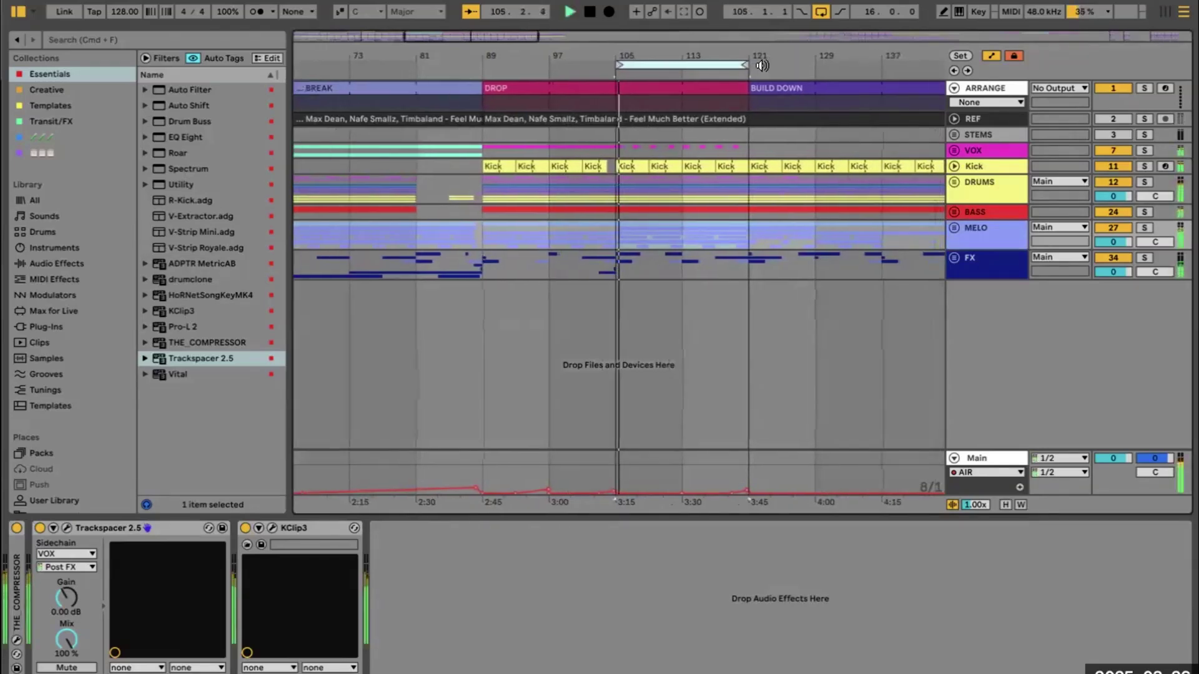
click(64, 529)
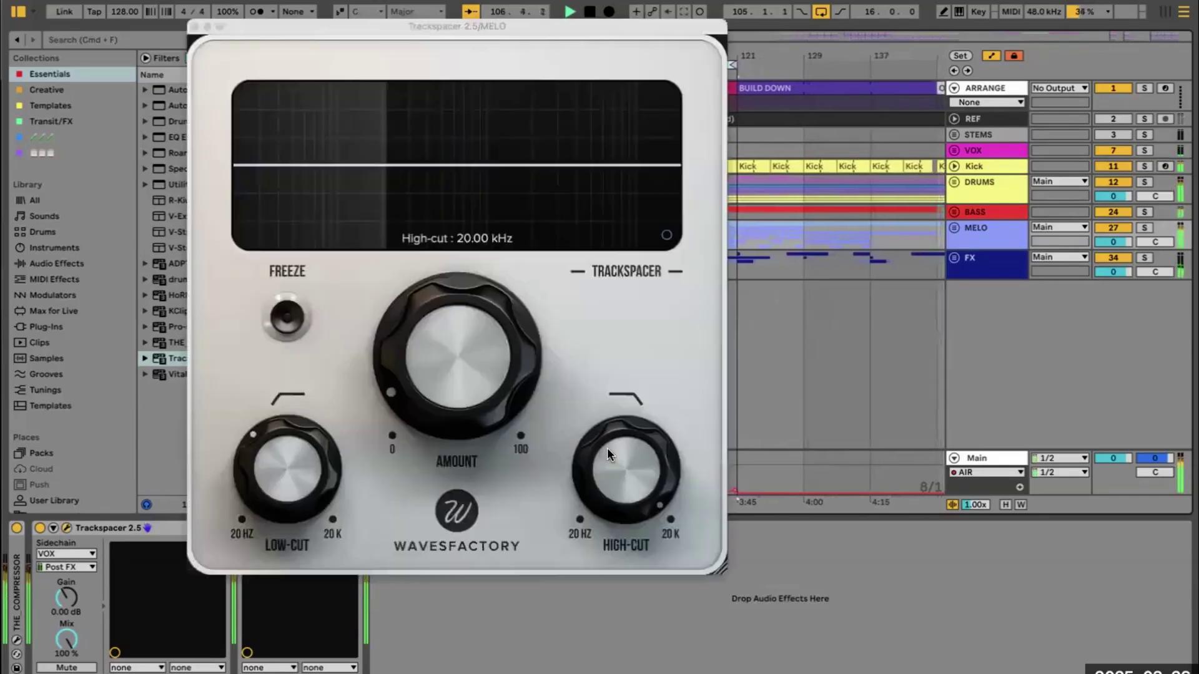
click(391, 382)
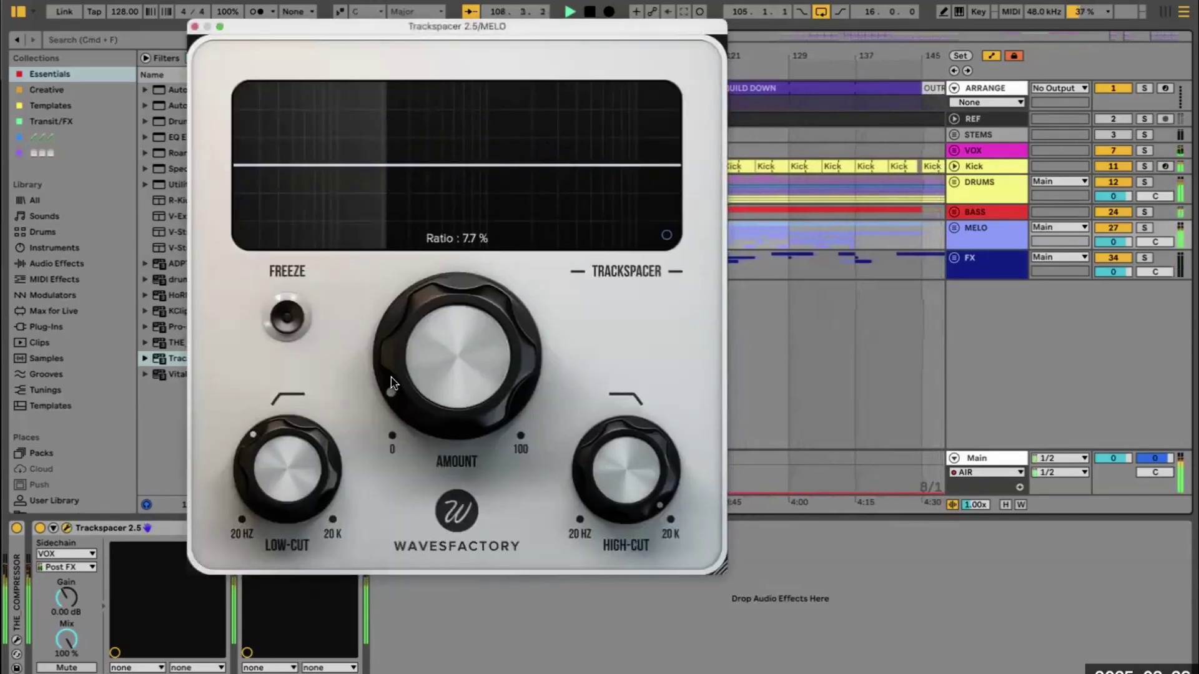
drag(391, 374, 392, 373)
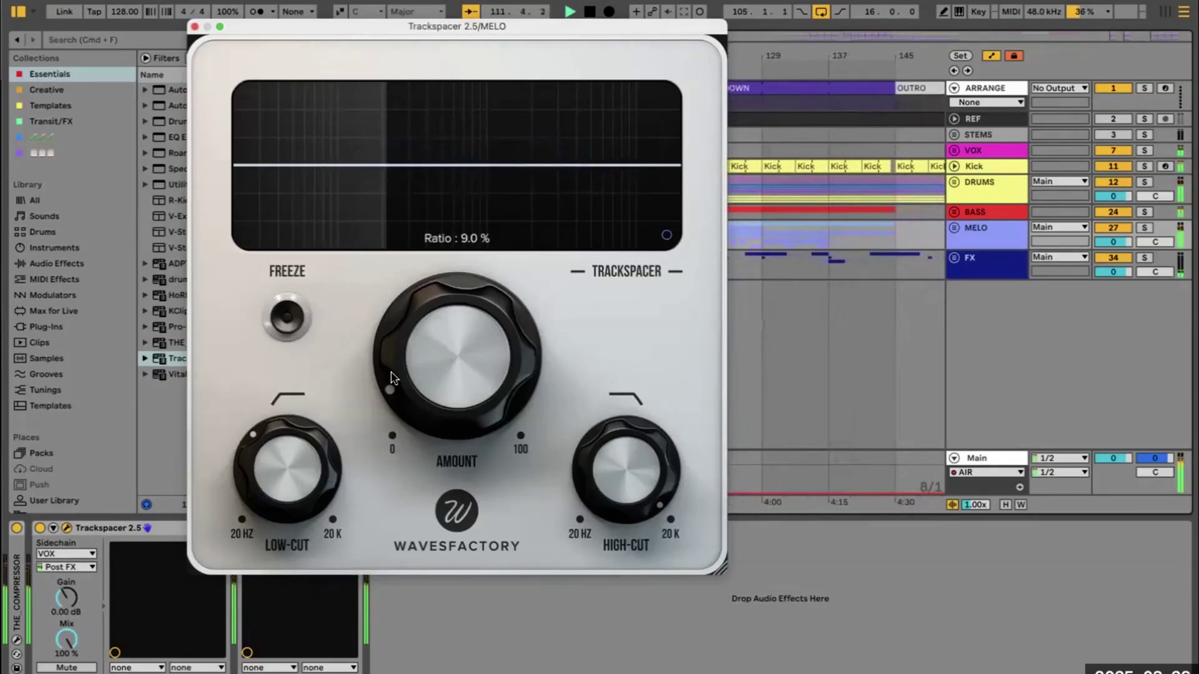
click(195, 26)
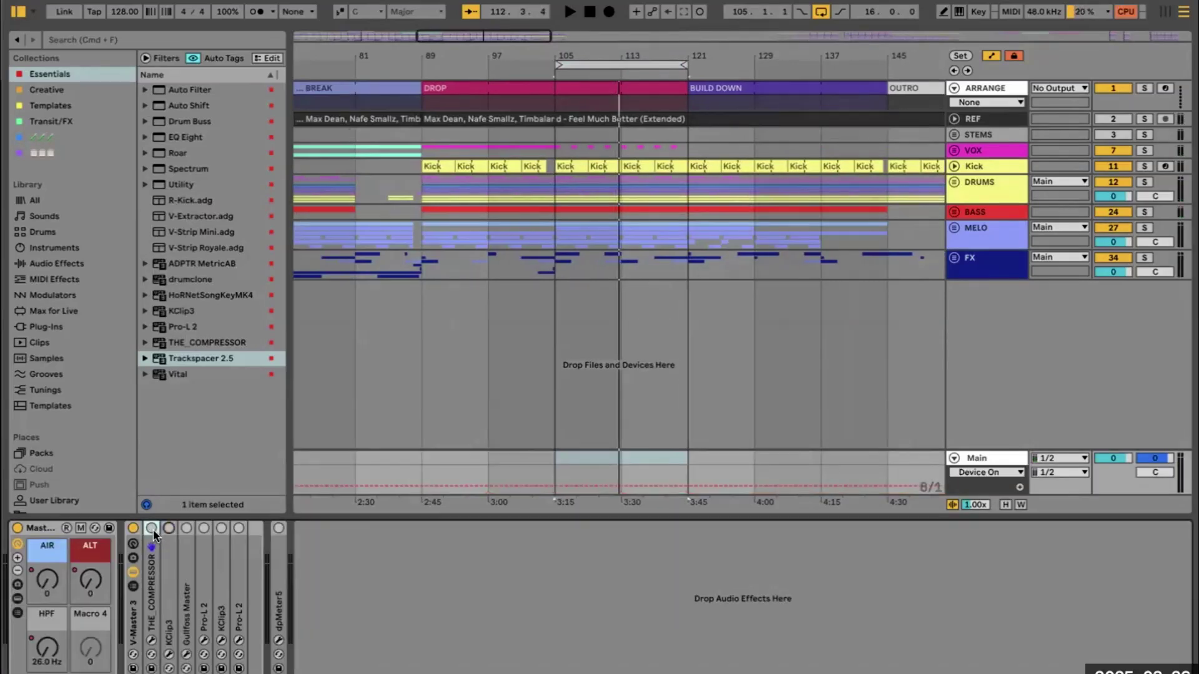
- Enable THE_COMPRESSOR on the Main track and run its Magic analysis over the loop with no input leveling, Drums signal and Punchy style
click(152, 528)
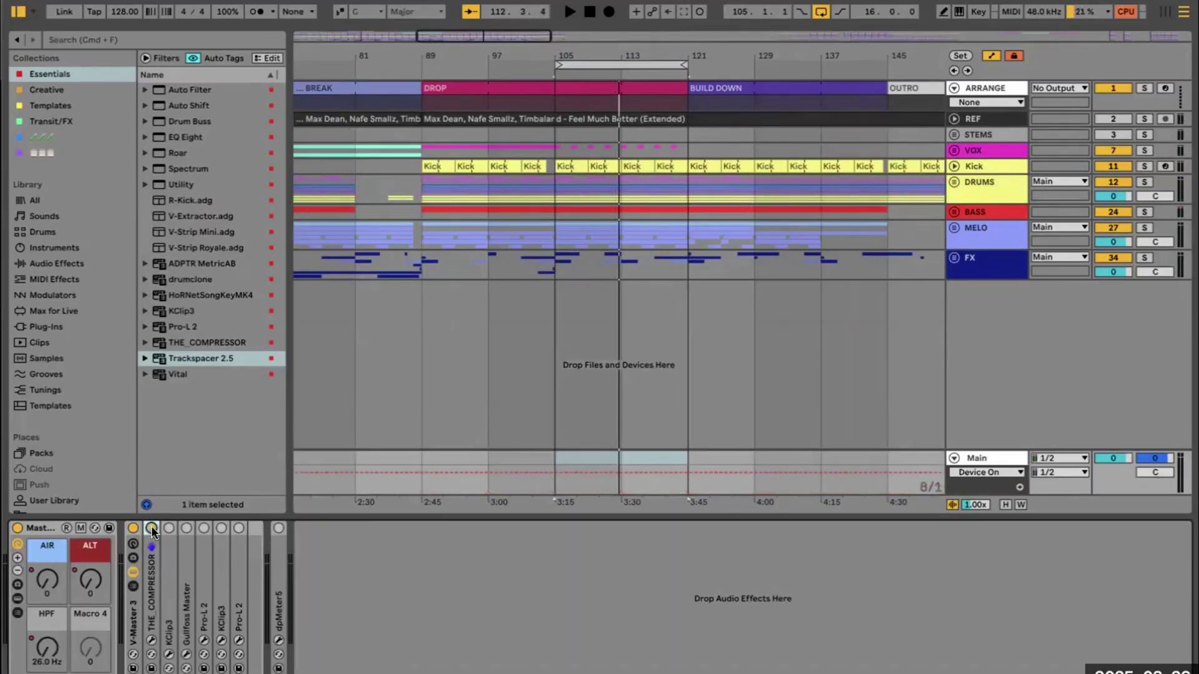
click(151, 641)
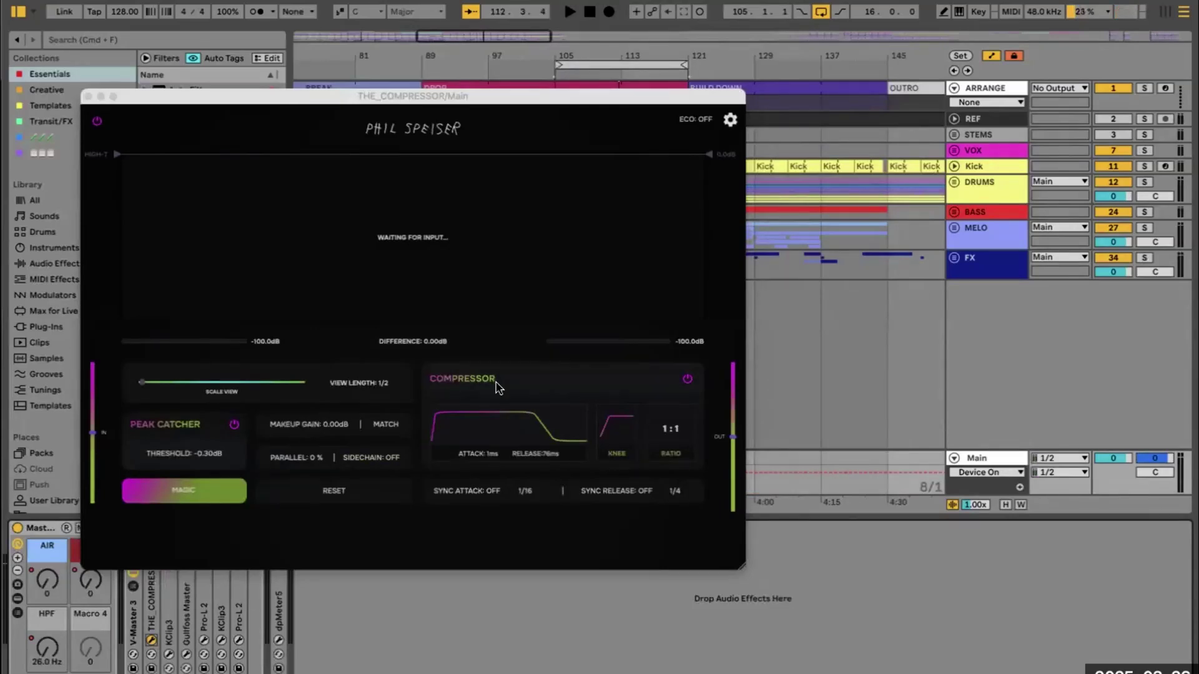
drag(398, 96, 457, 45)
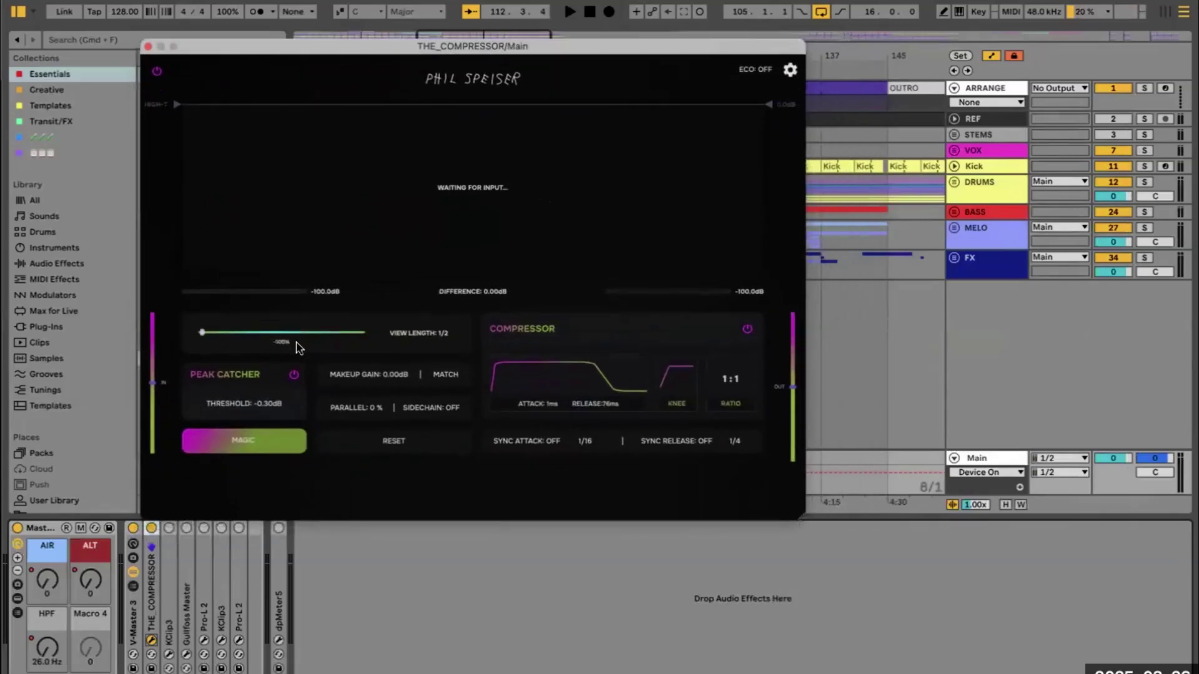
click(270, 438)
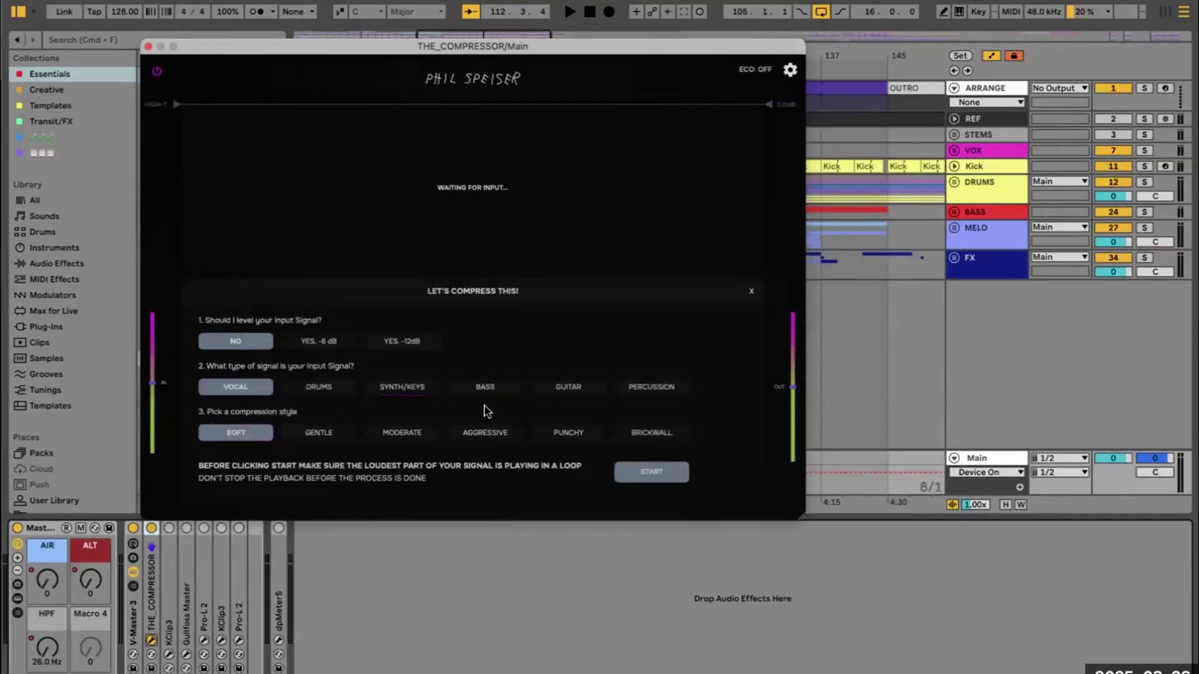
click(316, 392)
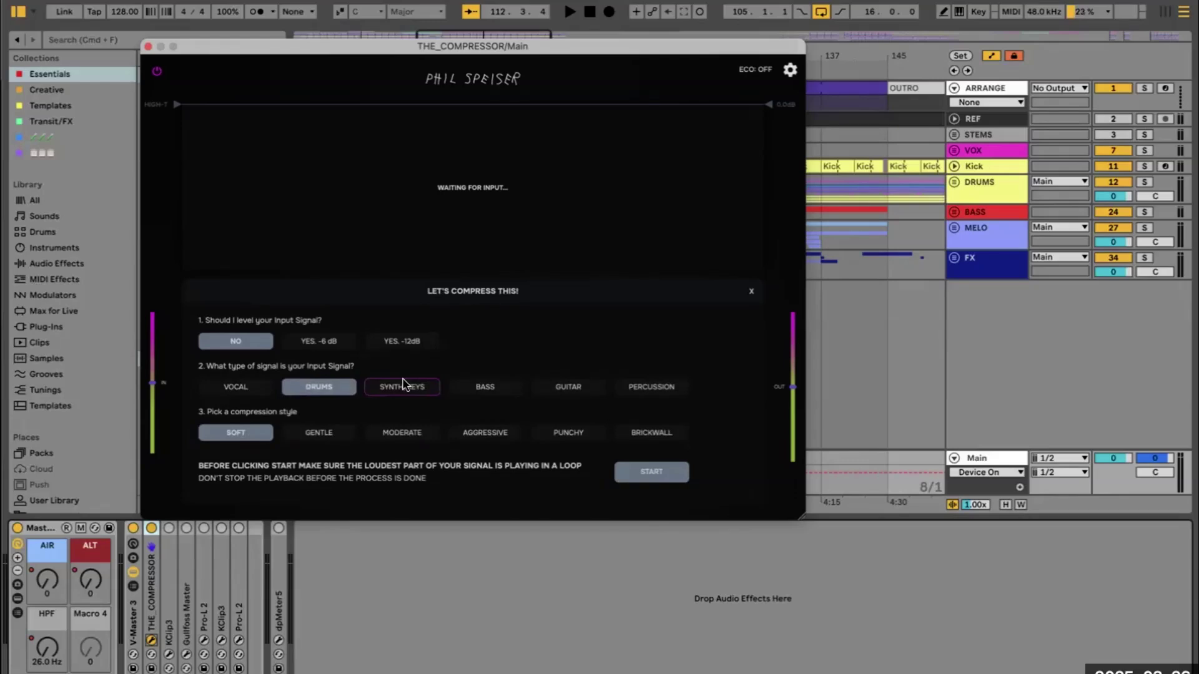
click(581, 437)
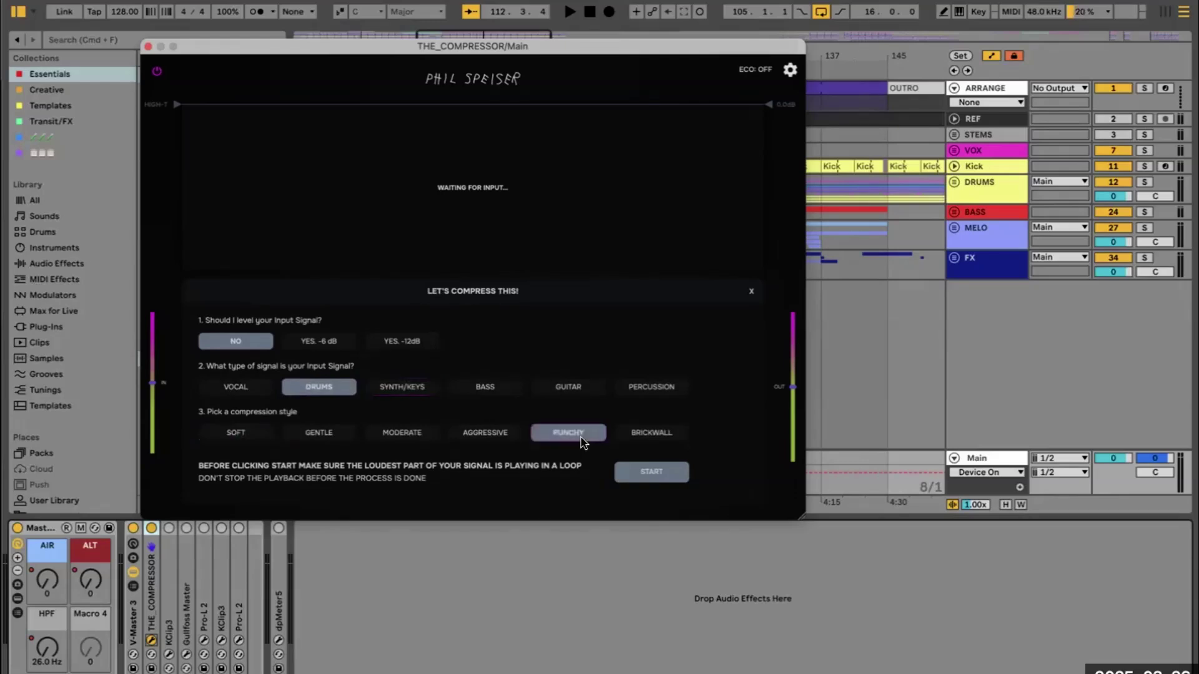
click(649, 473)
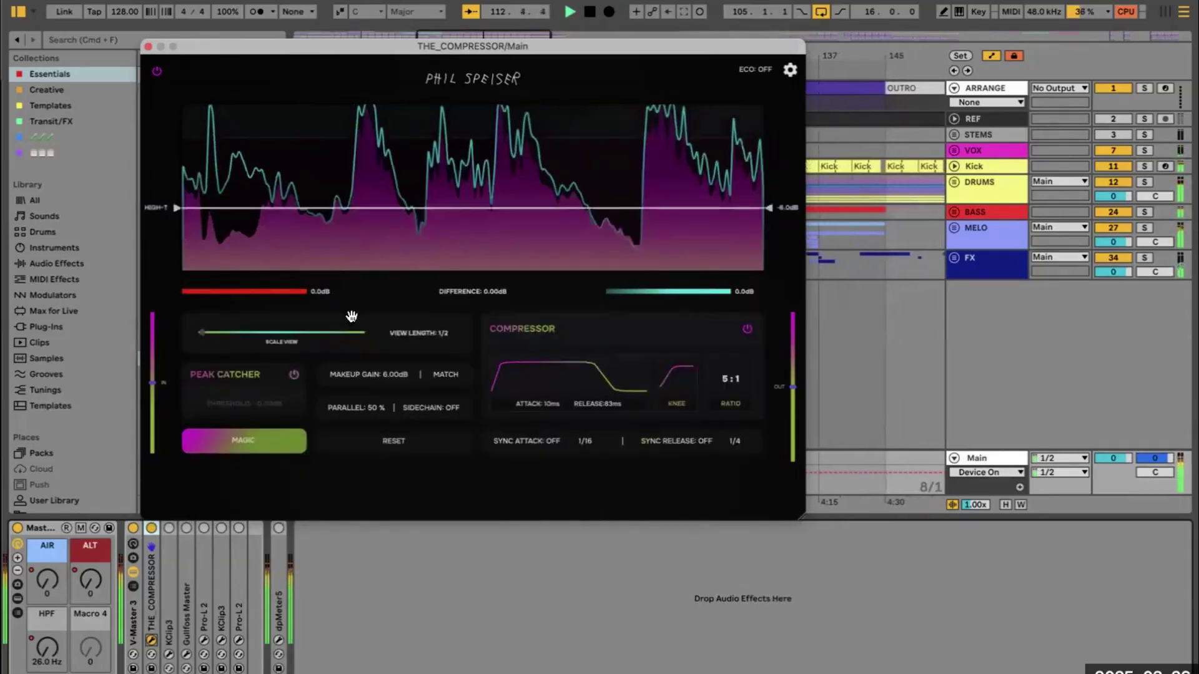
- Set THE_COMPRESSOR's Parallel to 91 % on the Main track and enable its Peak Catcher with a threshold of -0.10 dB
drag(388, 419, 388, 327)
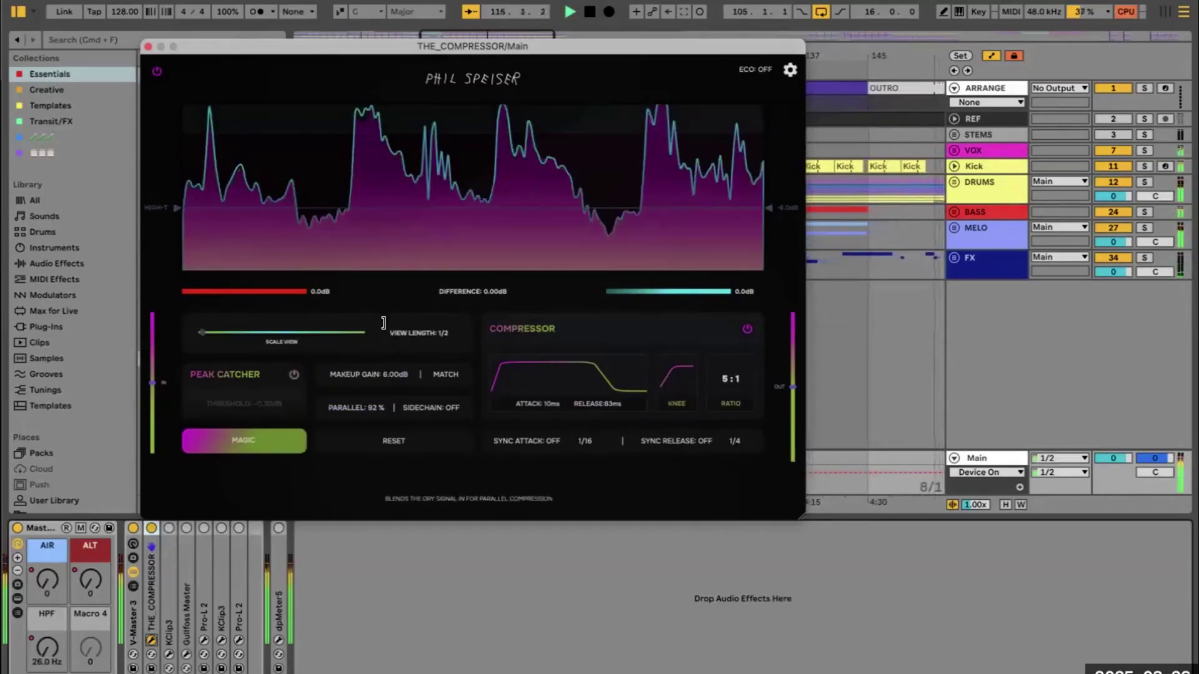
click(294, 374)
drag(281, 407, 282, 405)
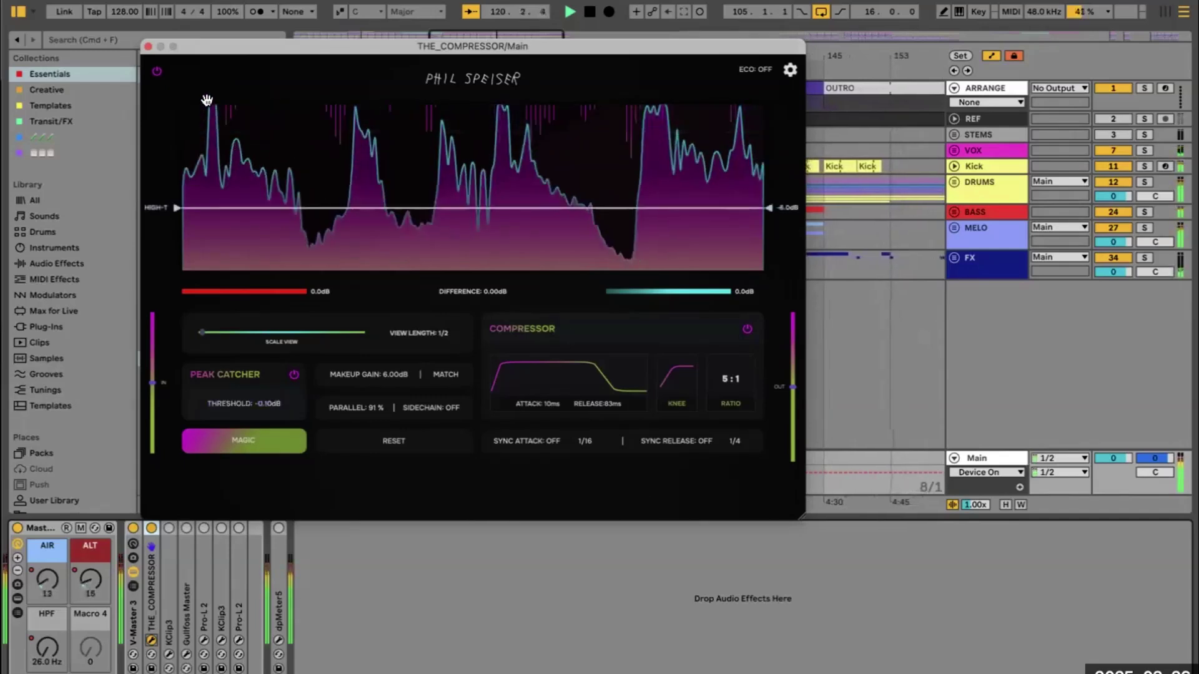
click(148, 46)
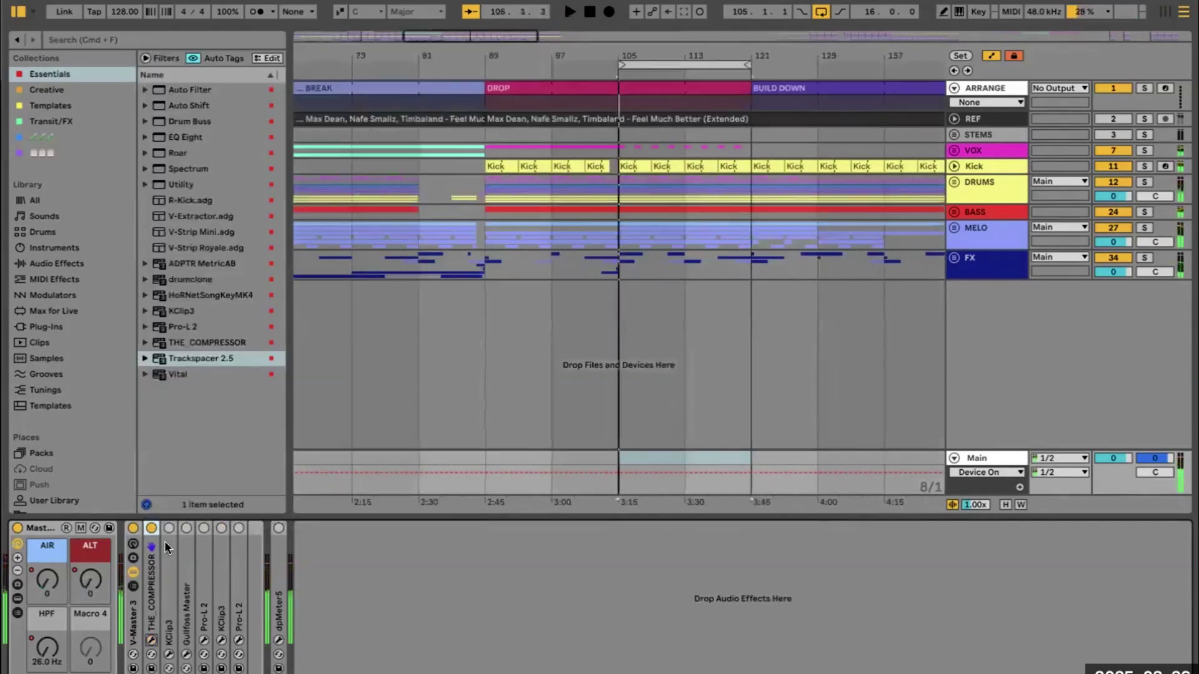
- Reset the loudness readings of KClip3 on the Main track and set its threshold to -1.0 dB over the loop
click(169, 655)
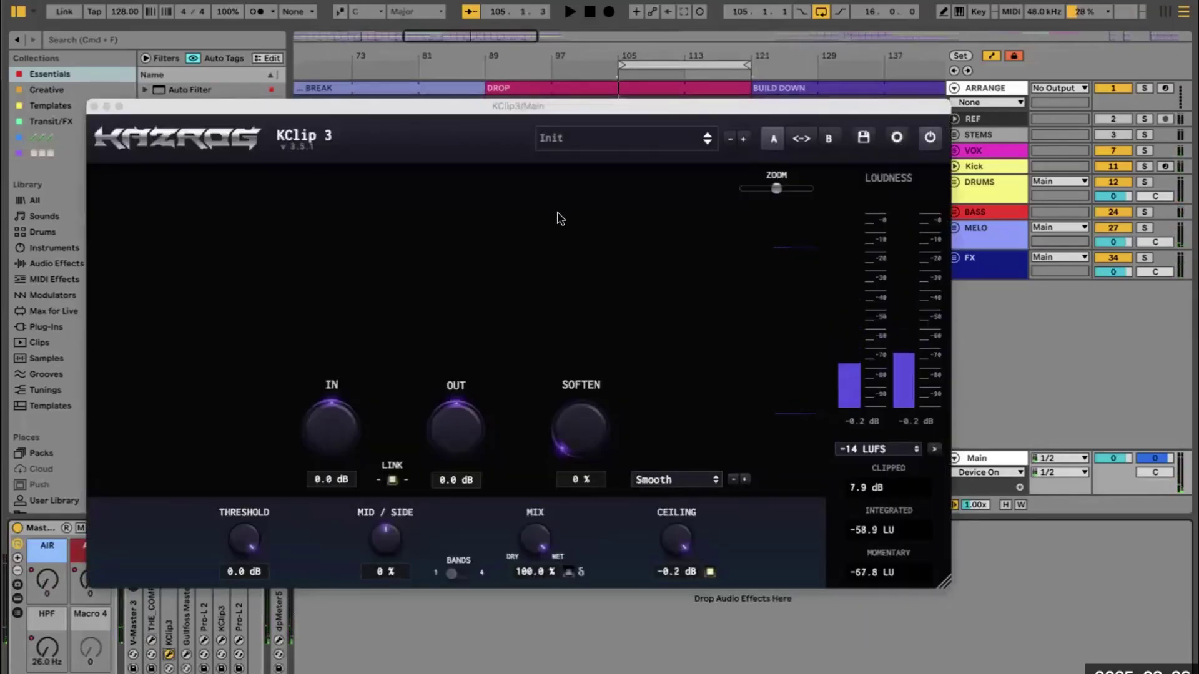
click(868, 497)
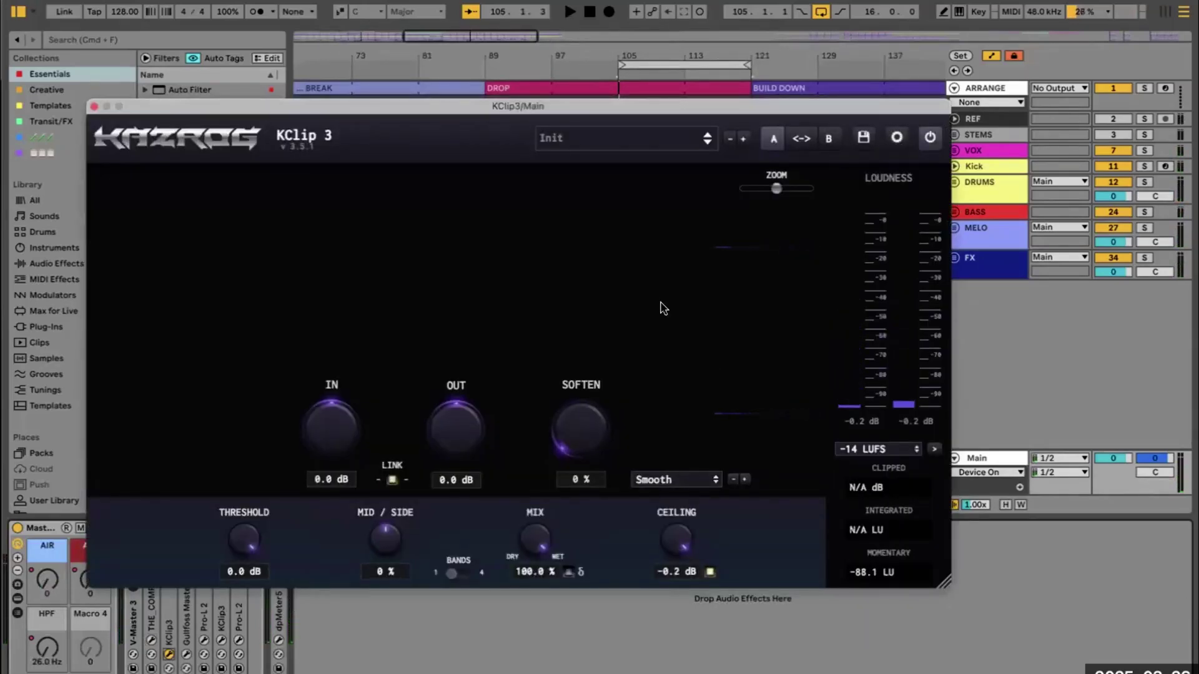
key(space)
drag(236, 541, 236, 550)
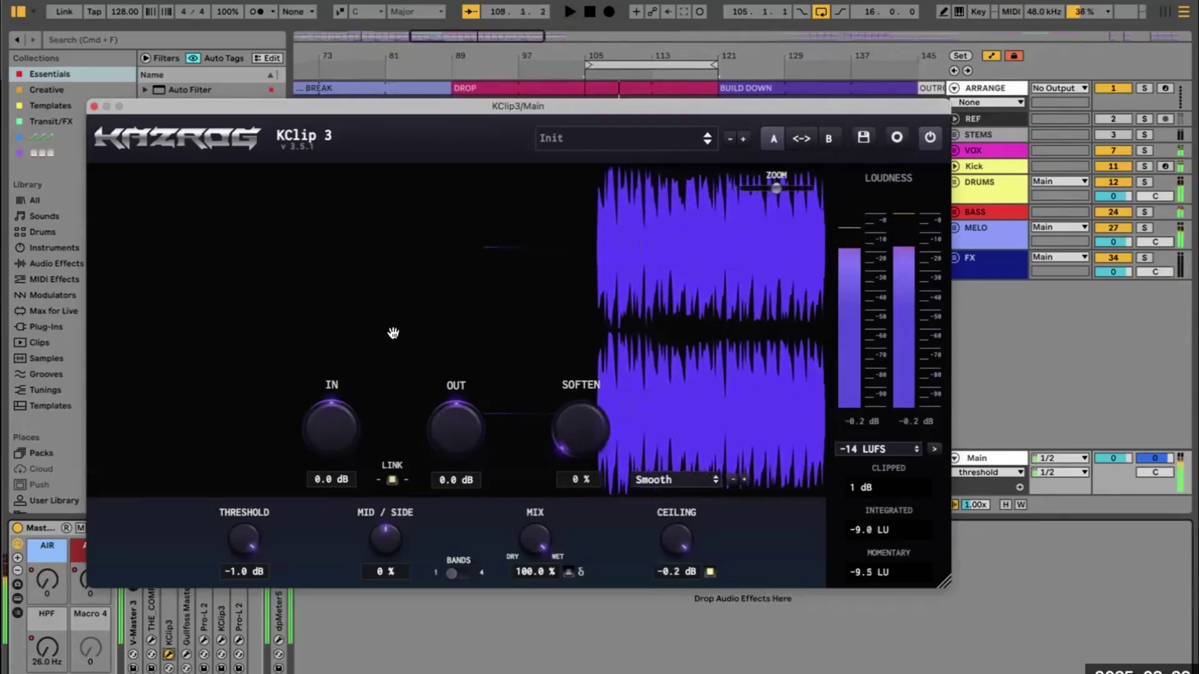
- Switch from KClip3 to Gullfoss Master on the Main track and enable it
click(93, 105)
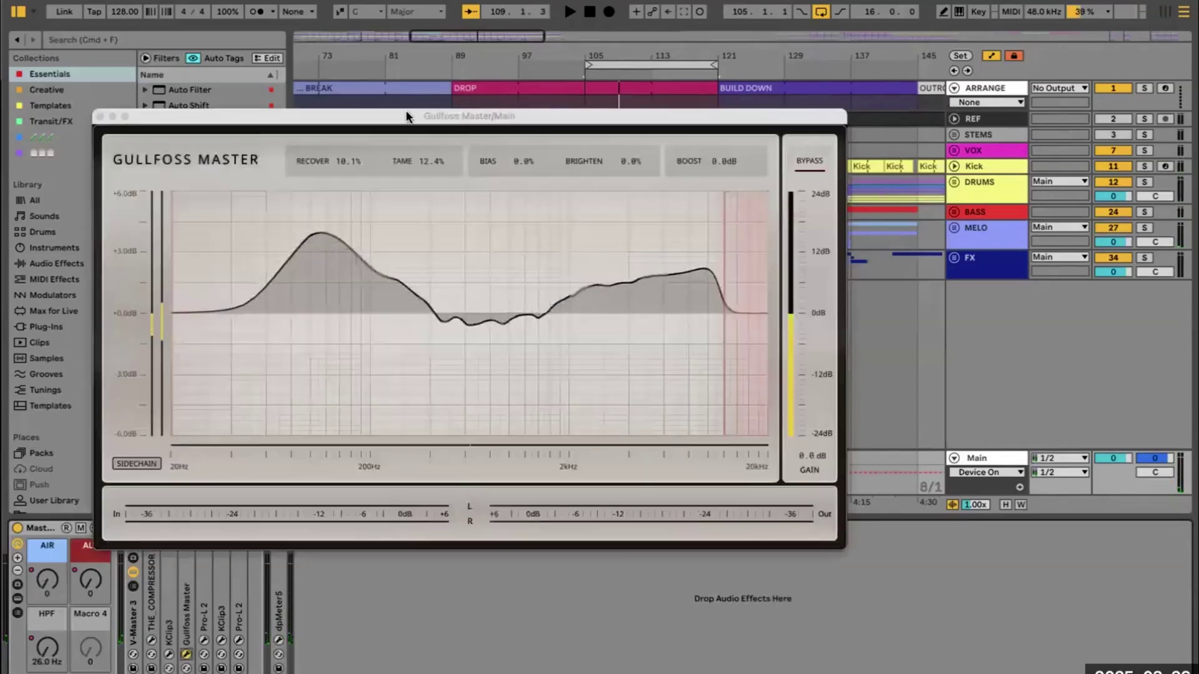
drag(405, 111, 462, 110)
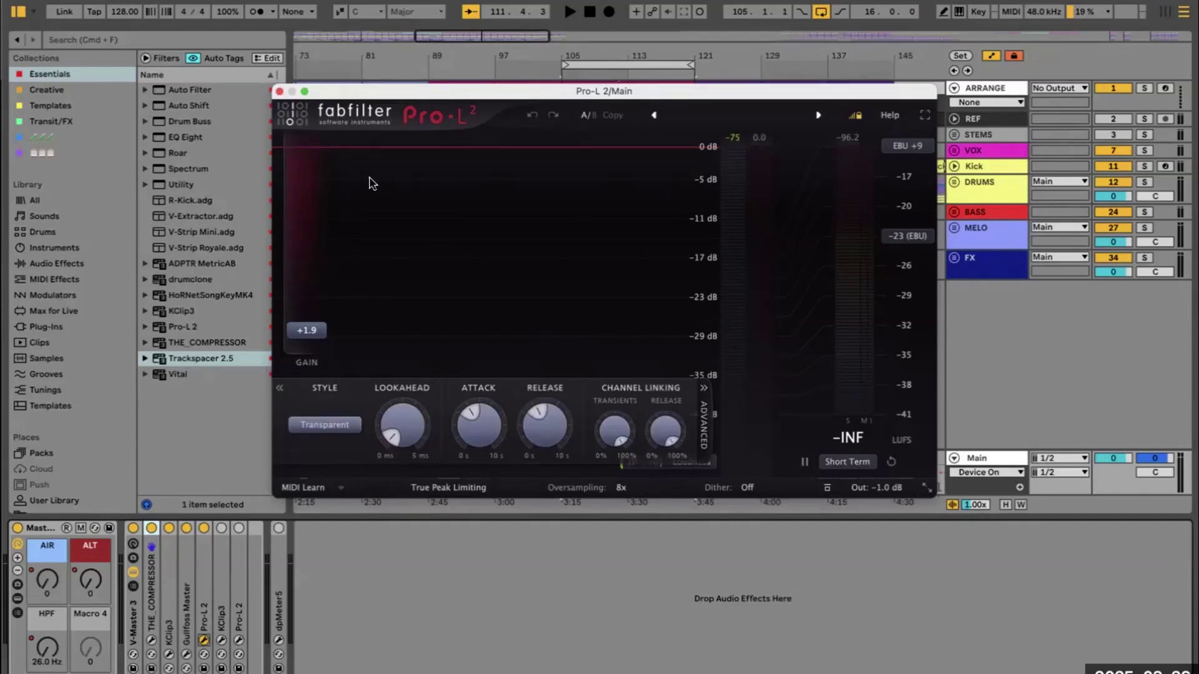
- Set the gain of the first Pro-L 2 on the Main track to +0.9 dB during playback
key(space)
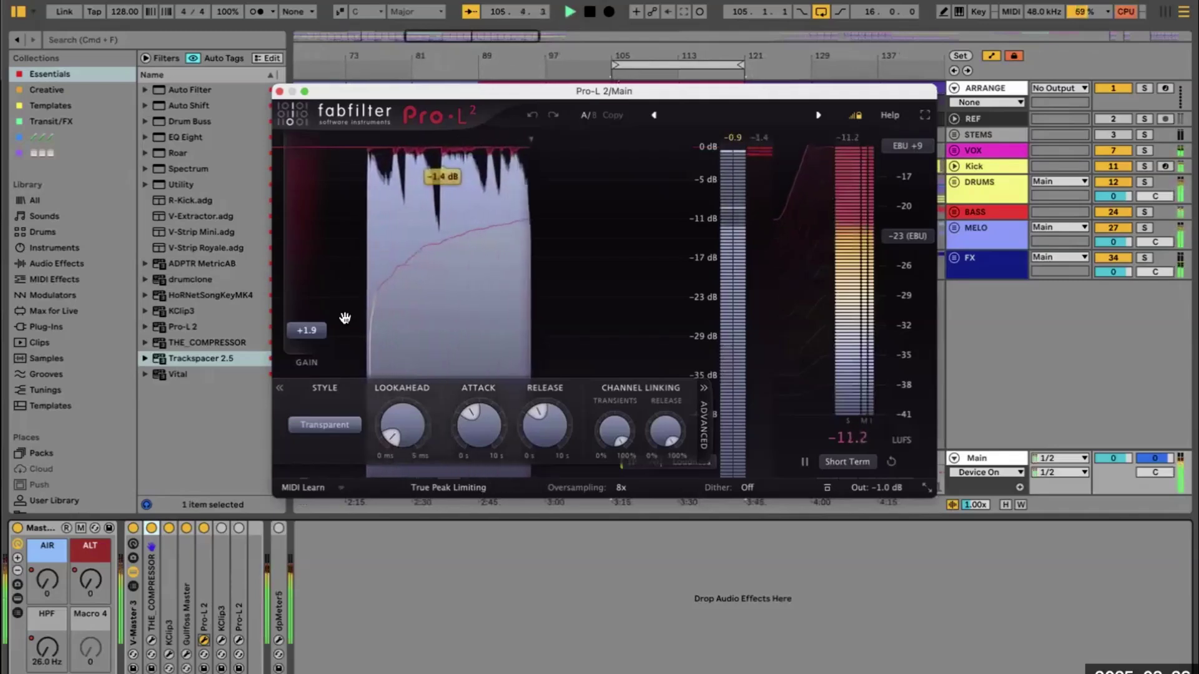
click(320, 331)
drag(320, 331, 319, 338)
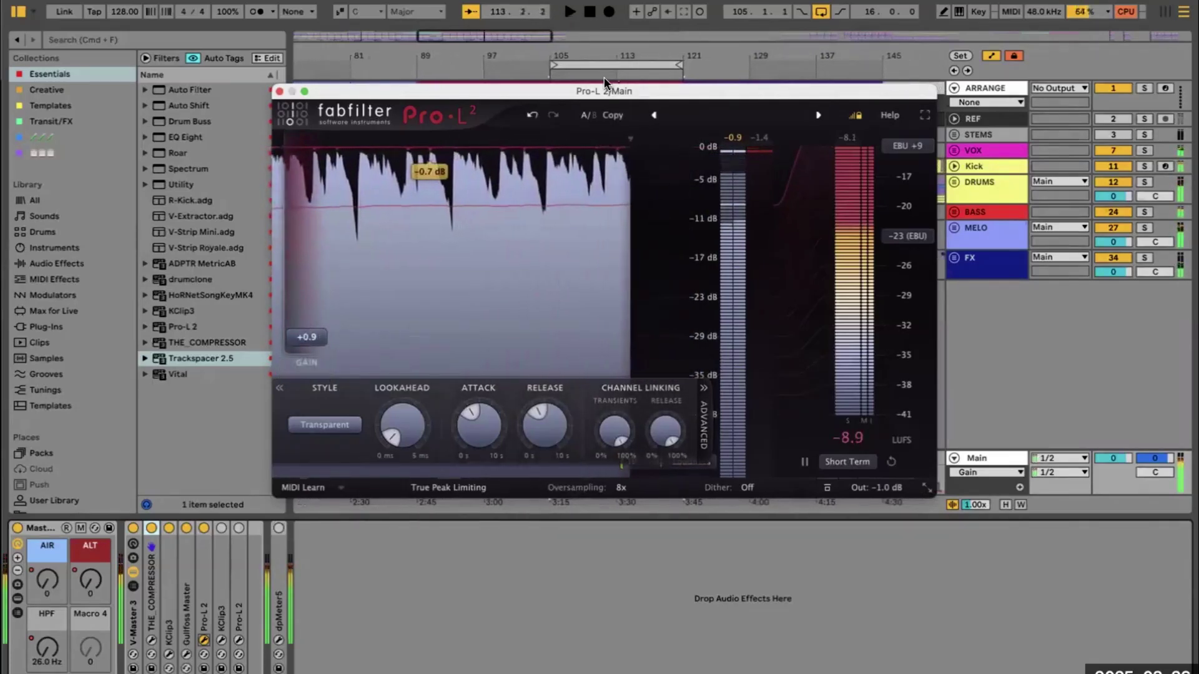
- Move the loop to start at bar 89 and set the first Pro-L 2's gain to +1.0 dB during playback
drag(605, 82, 622, 201)
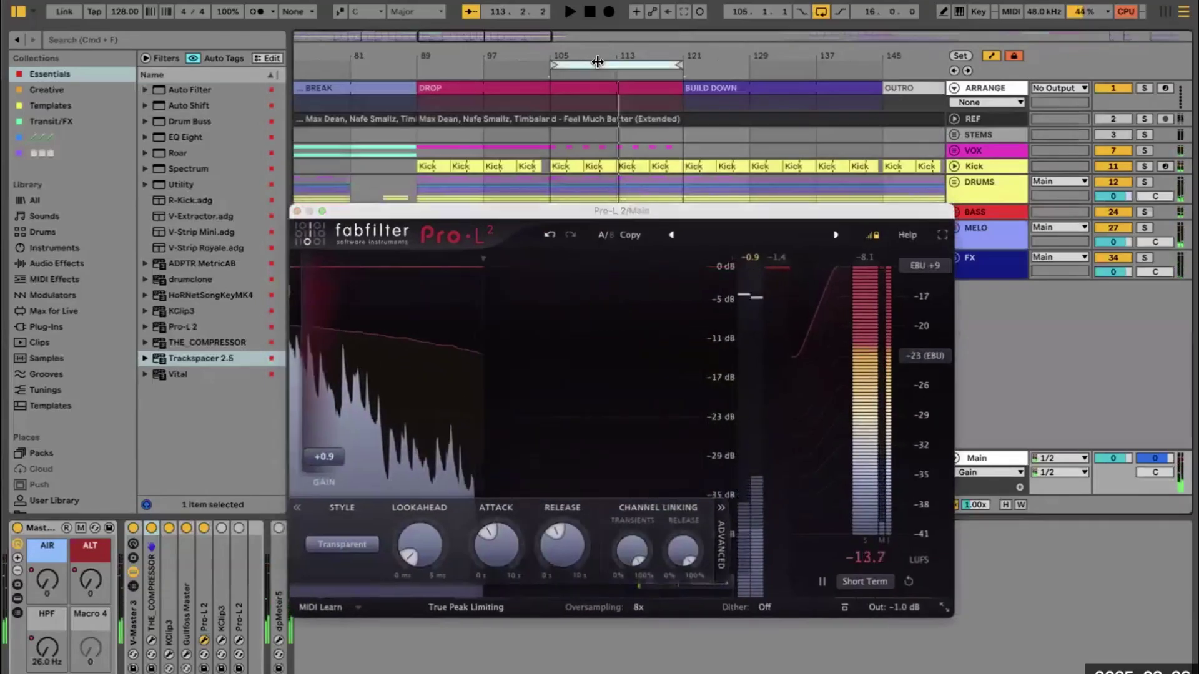
drag(598, 62, 471, 62)
key(space)
drag(654, 208, 669, 75)
mouse_move(348, 329)
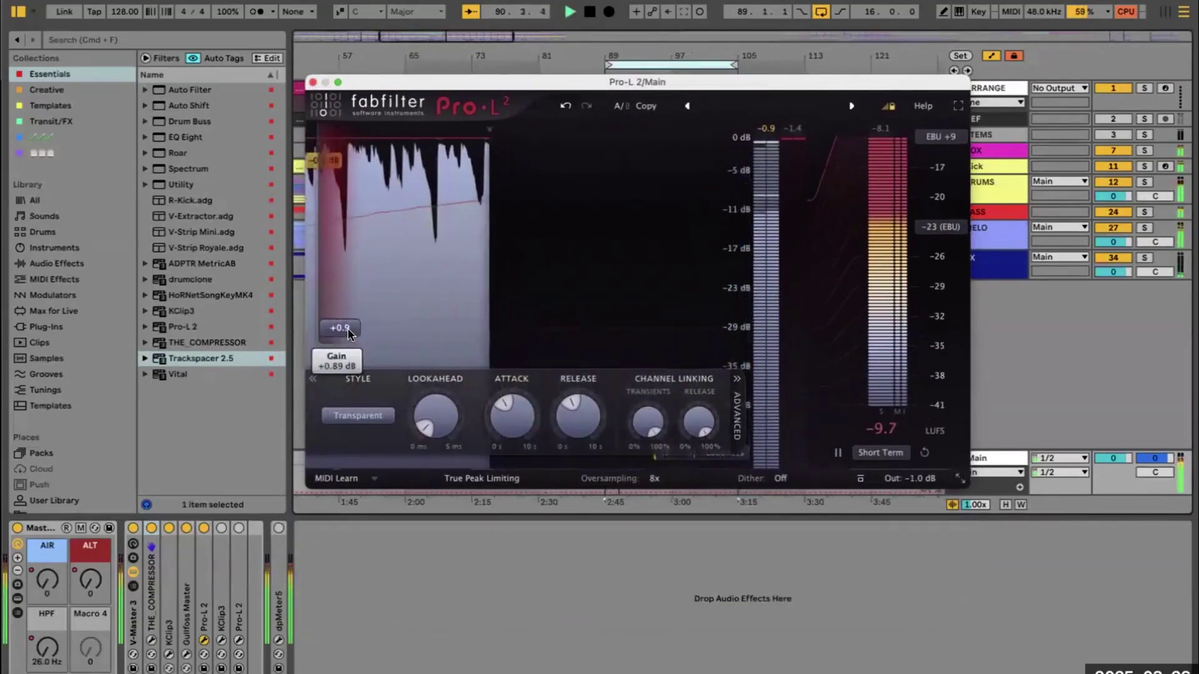
drag(348, 329, 348, 327)
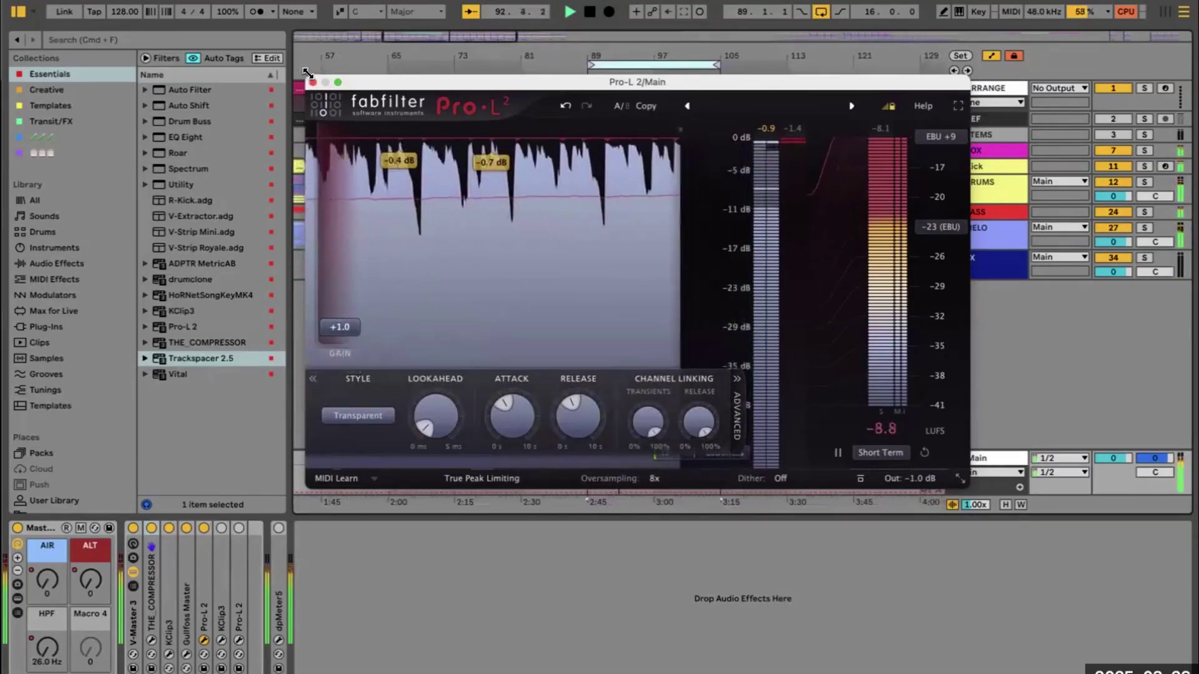
key(space)
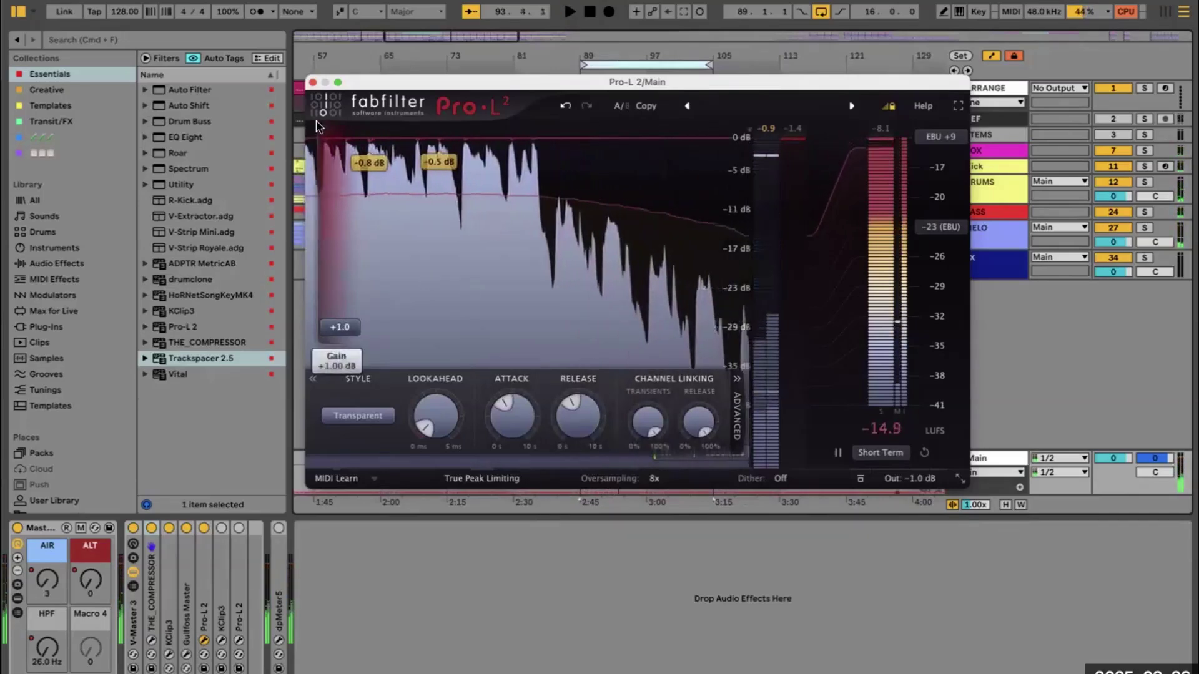
click(313, 82)
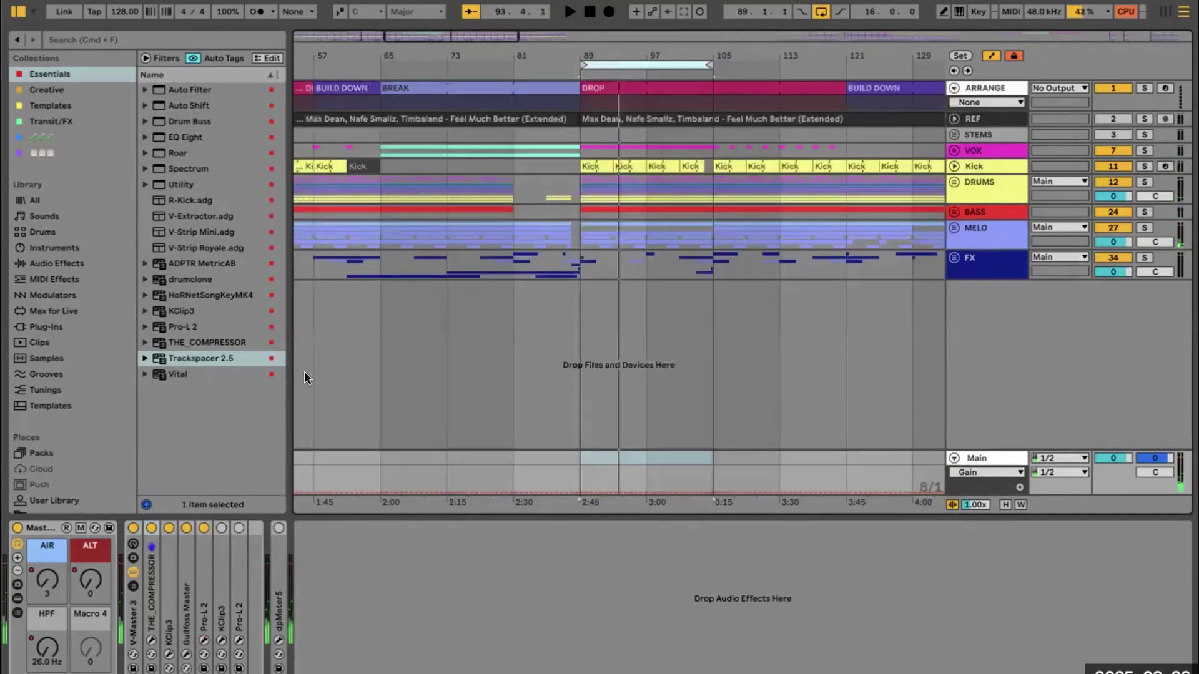
- Try the second KClip3 on the Main track over the loop
click(221, 527)
click(221, 640)
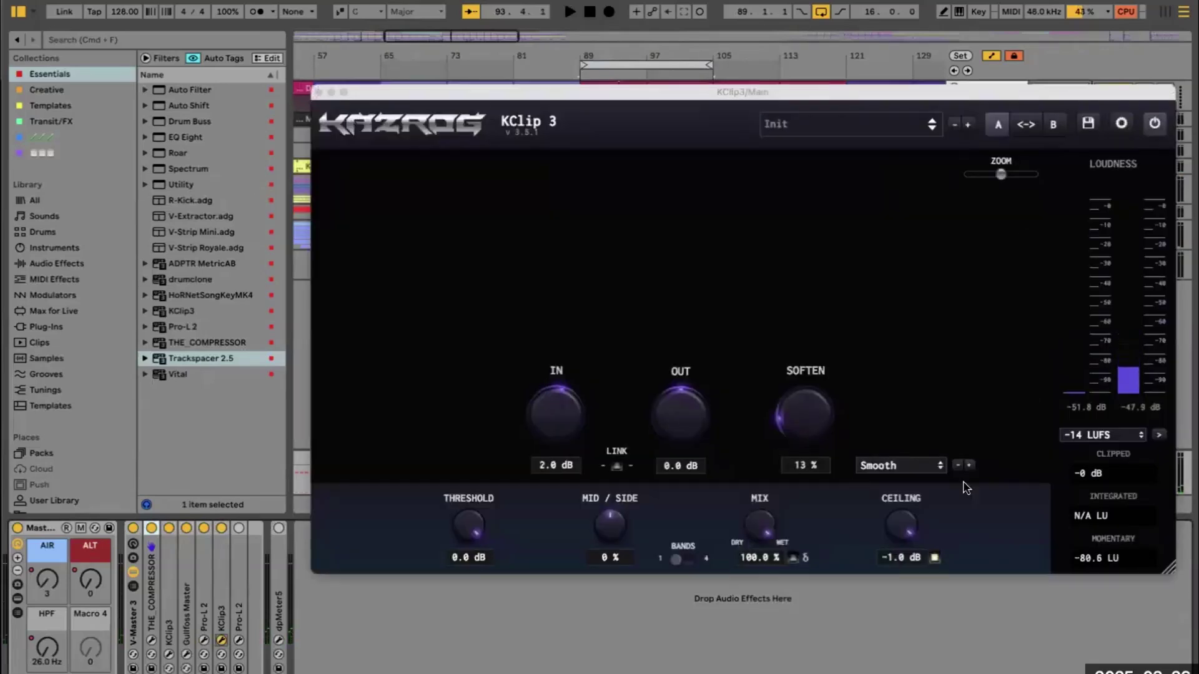
key(space)
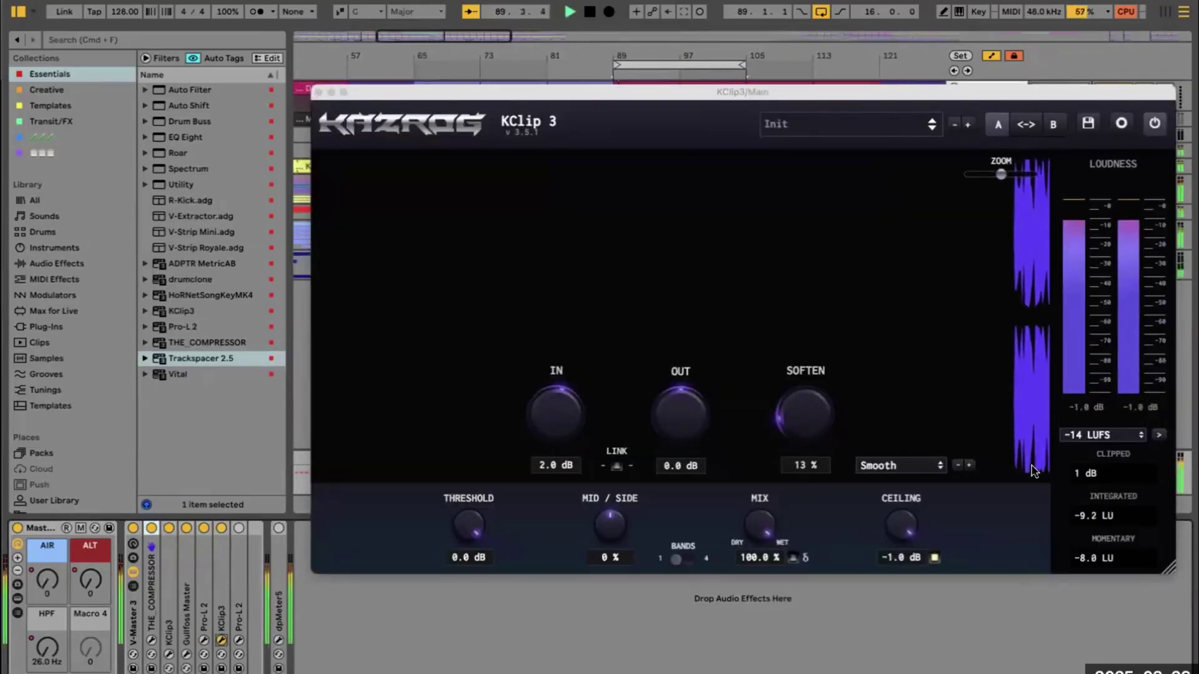
key(space)
click(319, 92)
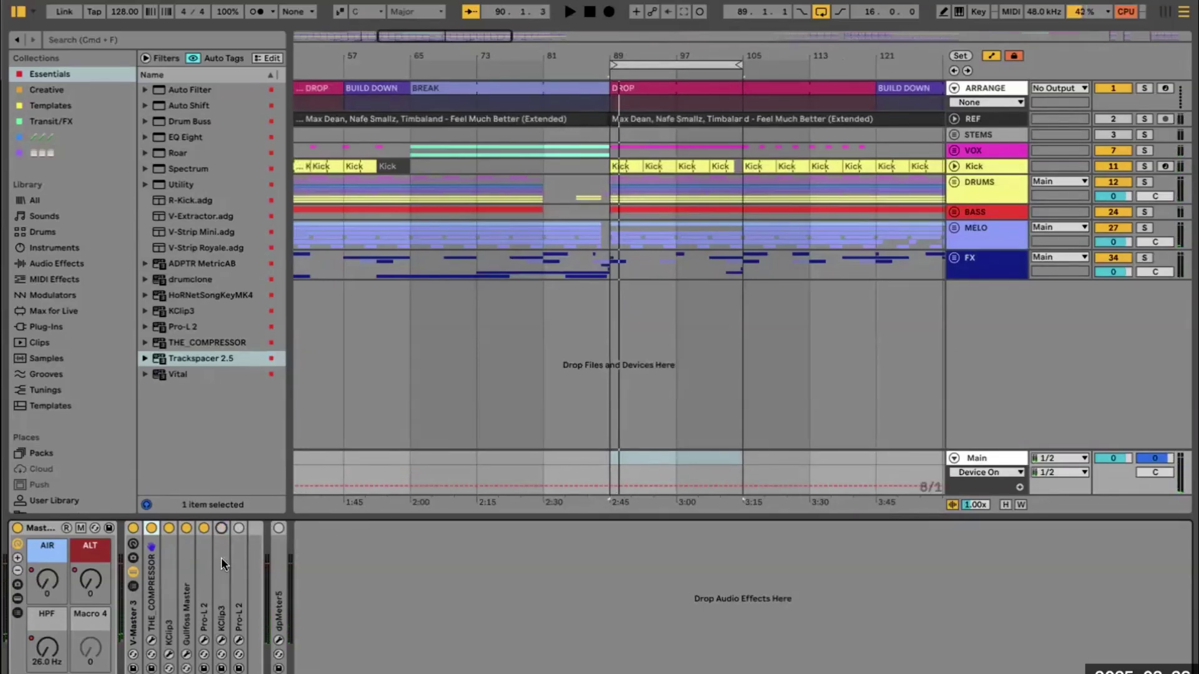
- Play the loop with the first Pro-L 2 open to check its gain reduction
click(201, 642)
key(space)
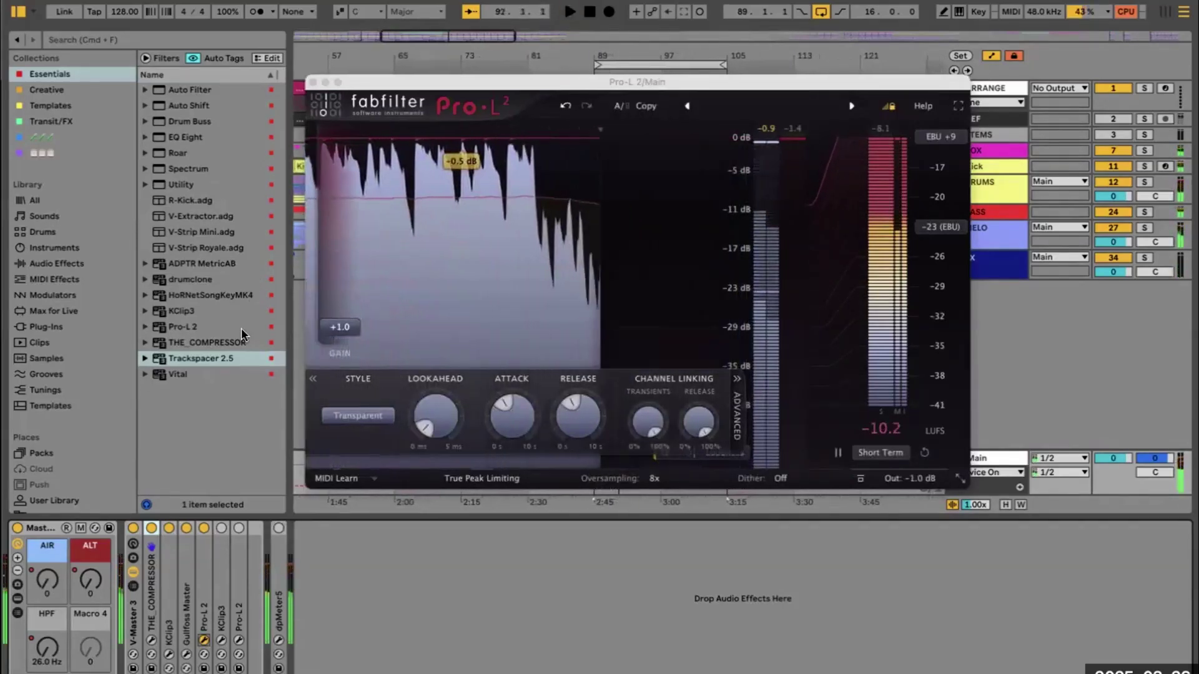
click(312, 82)
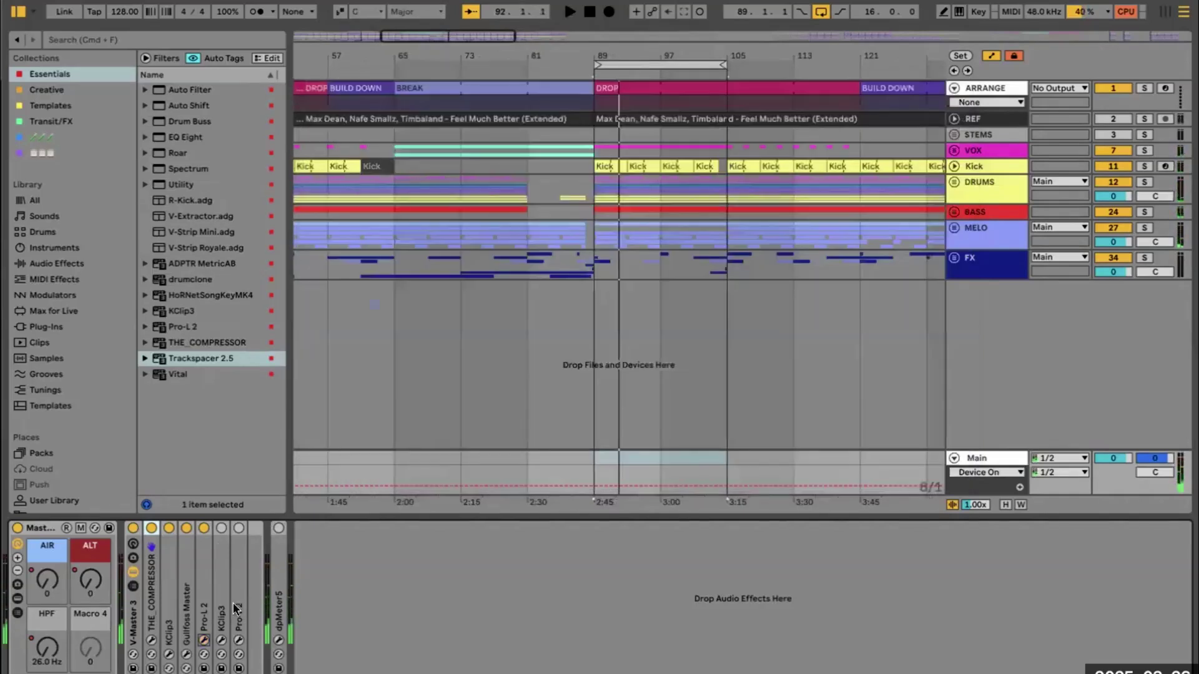
- Set the threshold of the first KClip3 on the Main track to -0.7 dB
click(170, 654)
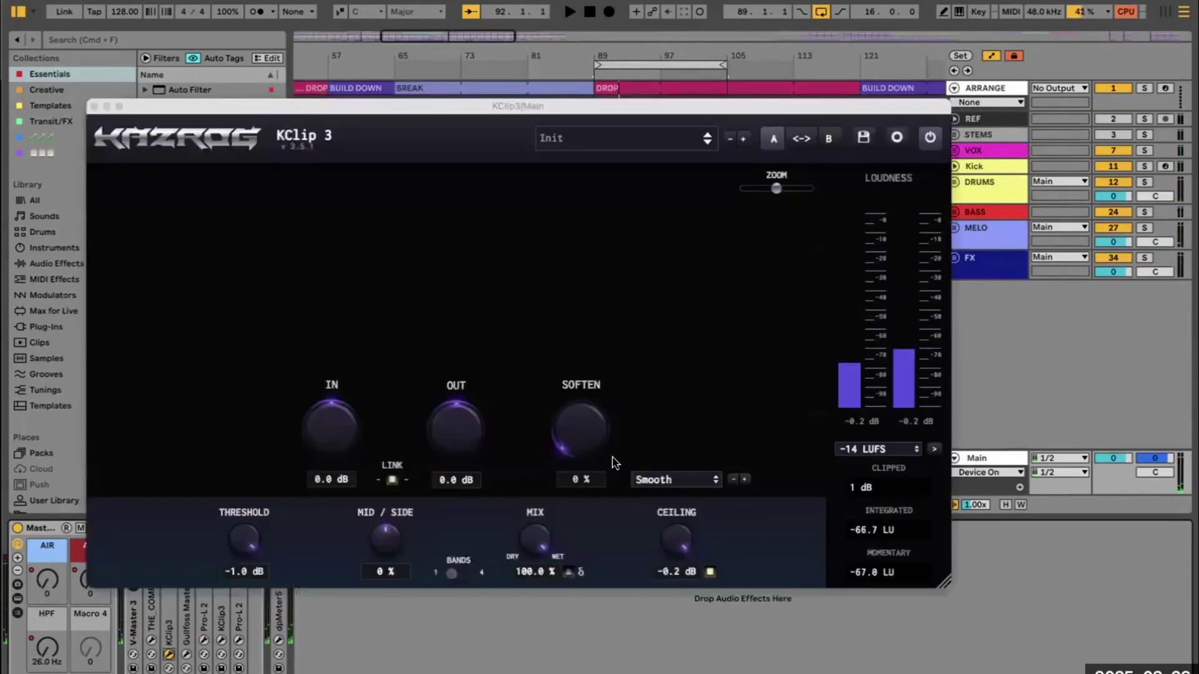
click(239, 540)
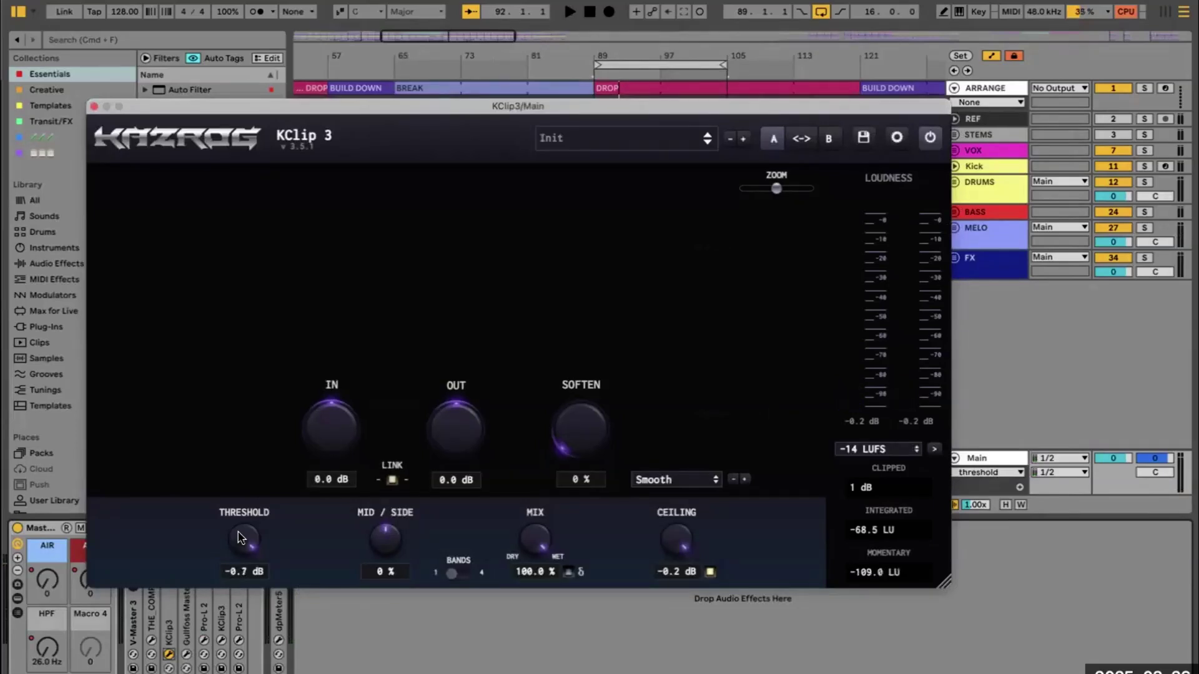
click(93, 107)
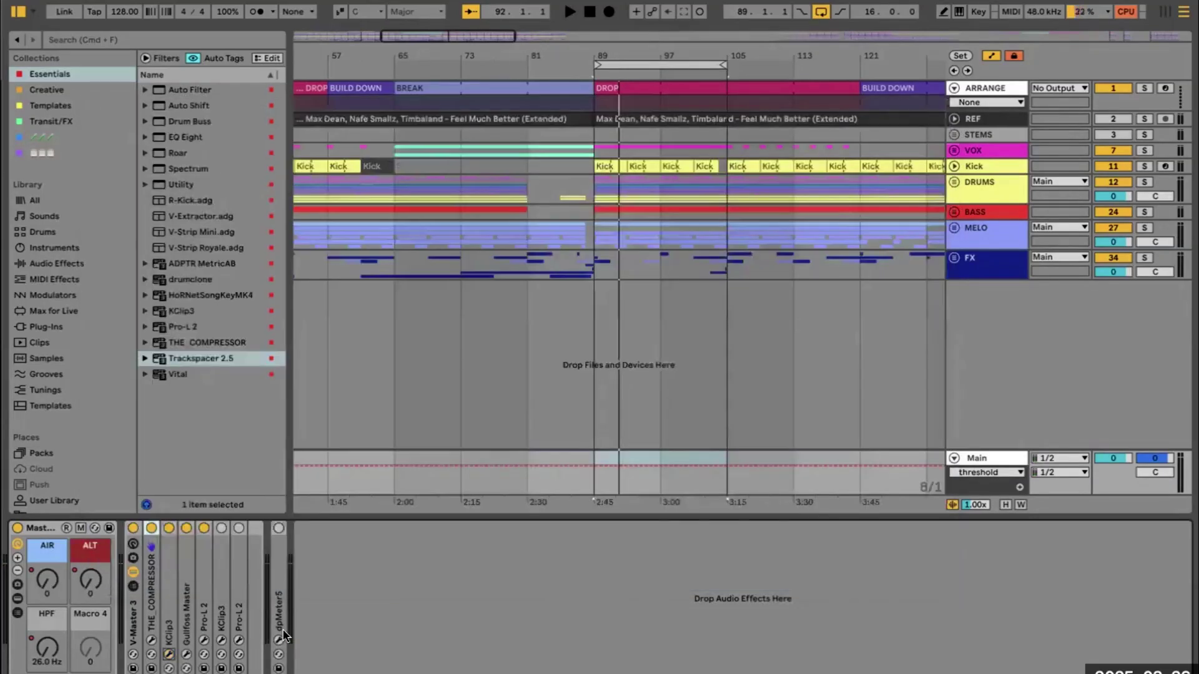
- Enable the second Pro-L 2 on the Main track and review its available limiting styles
click(221, 545)
click(238, 527)
click(239, 641)
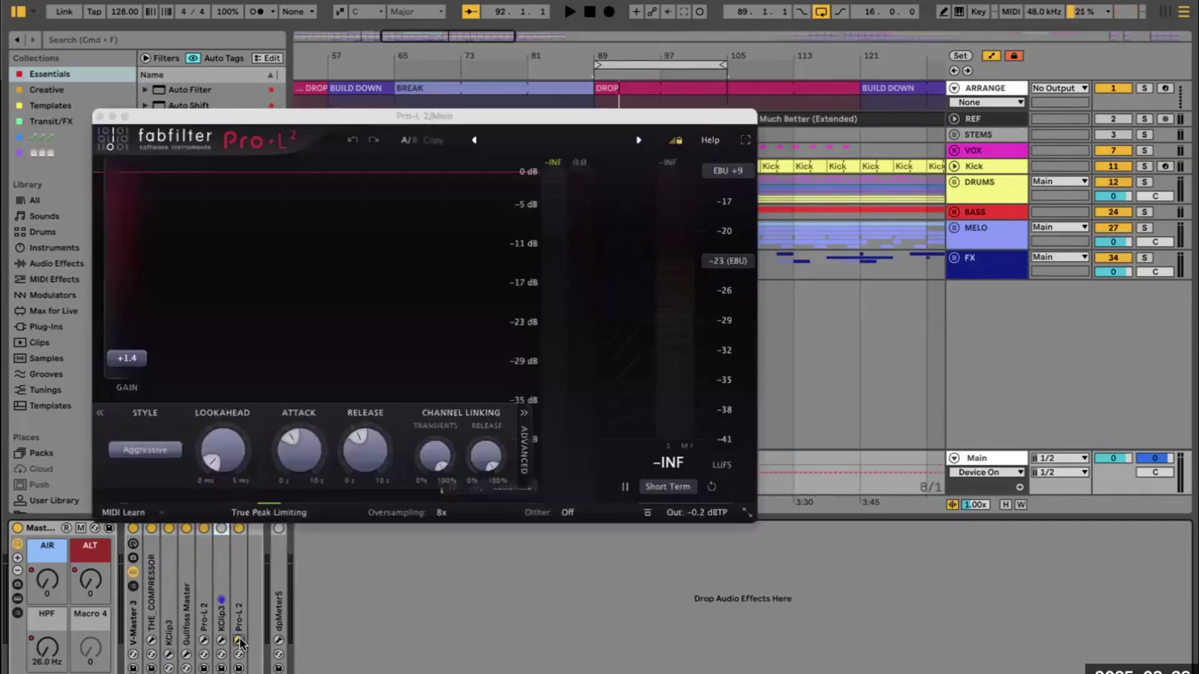
drag(351, 111, 468, 99)
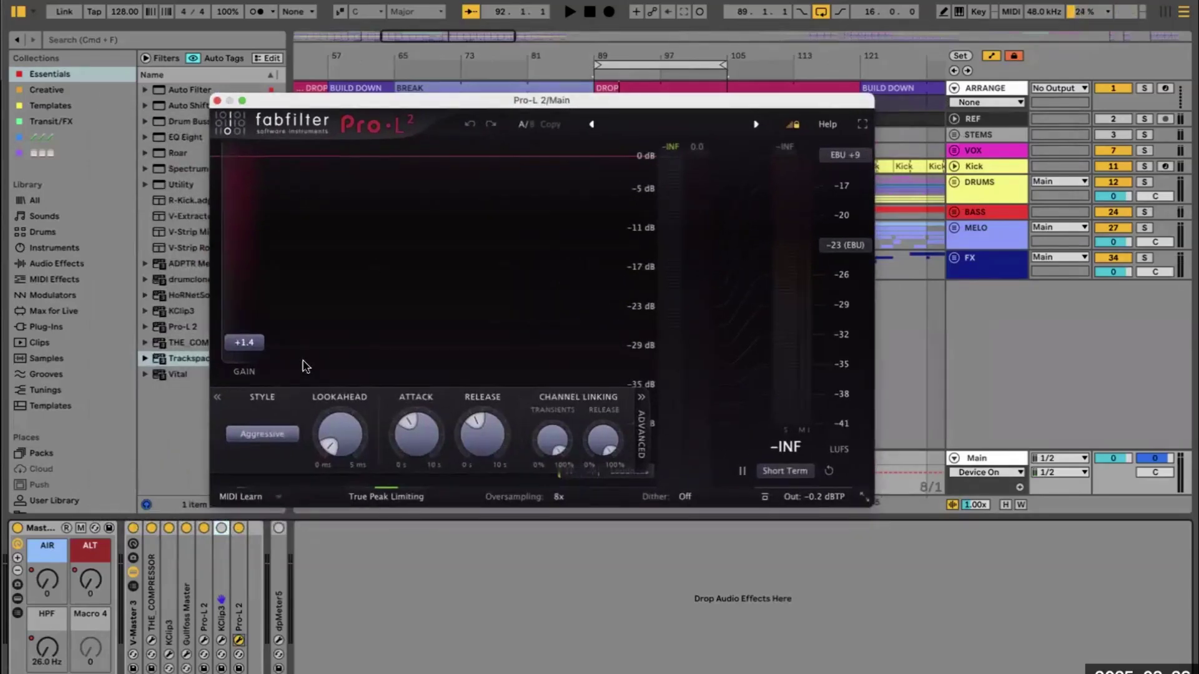
click(260, 437)
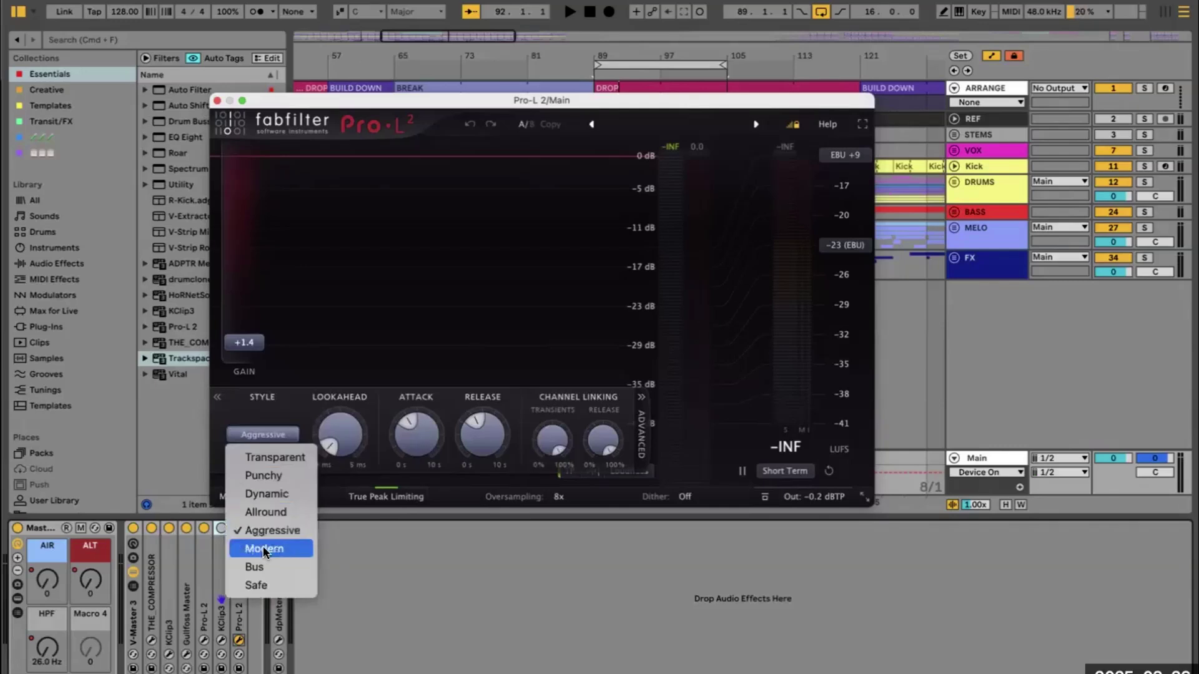
click(266, 400)
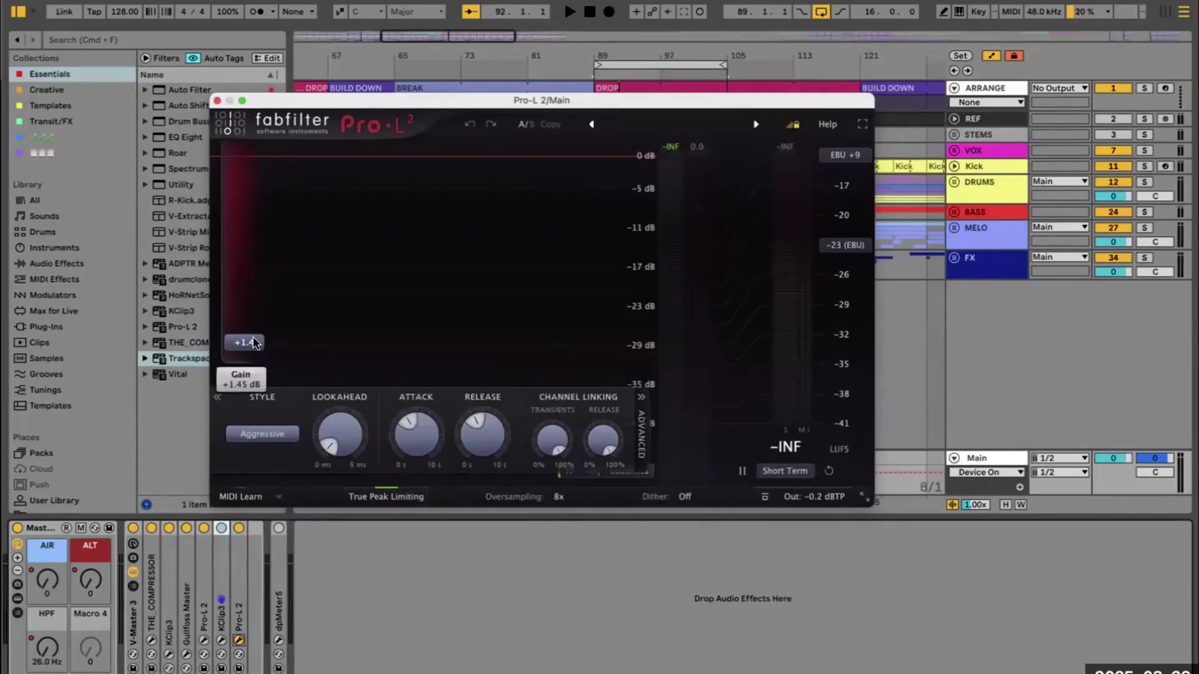
- Set the second Pro-L 2's gain to about +1.8 dB while playing the loop from bar 89
key(space)
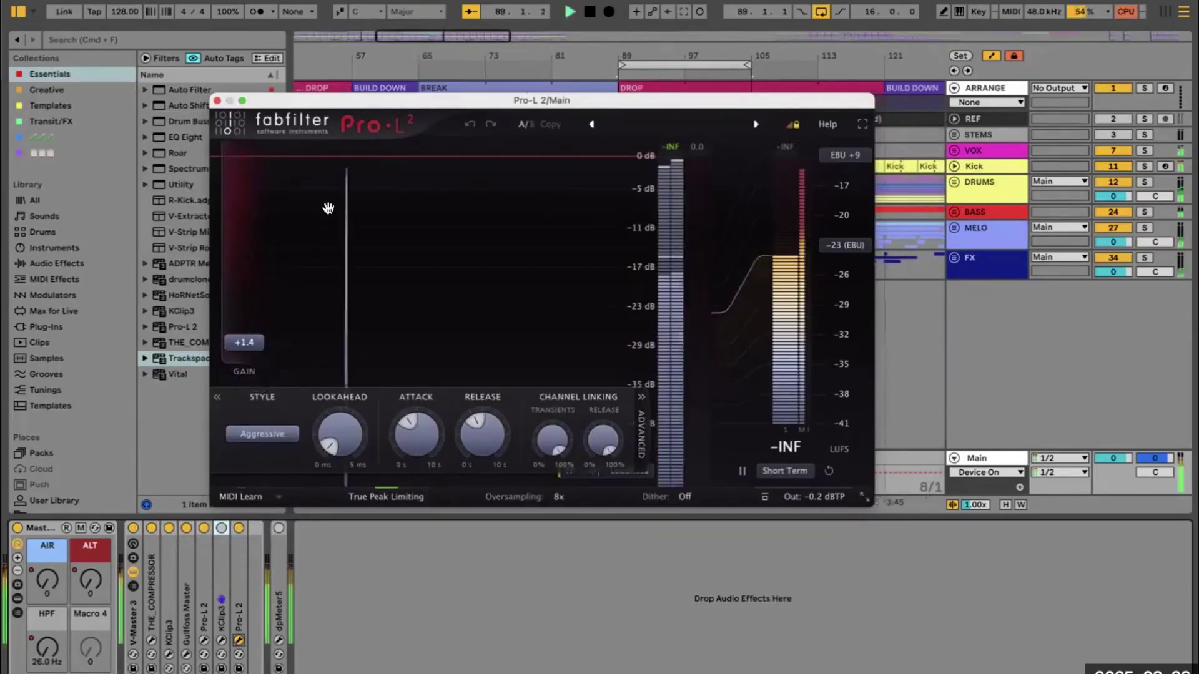
click(250, 344)
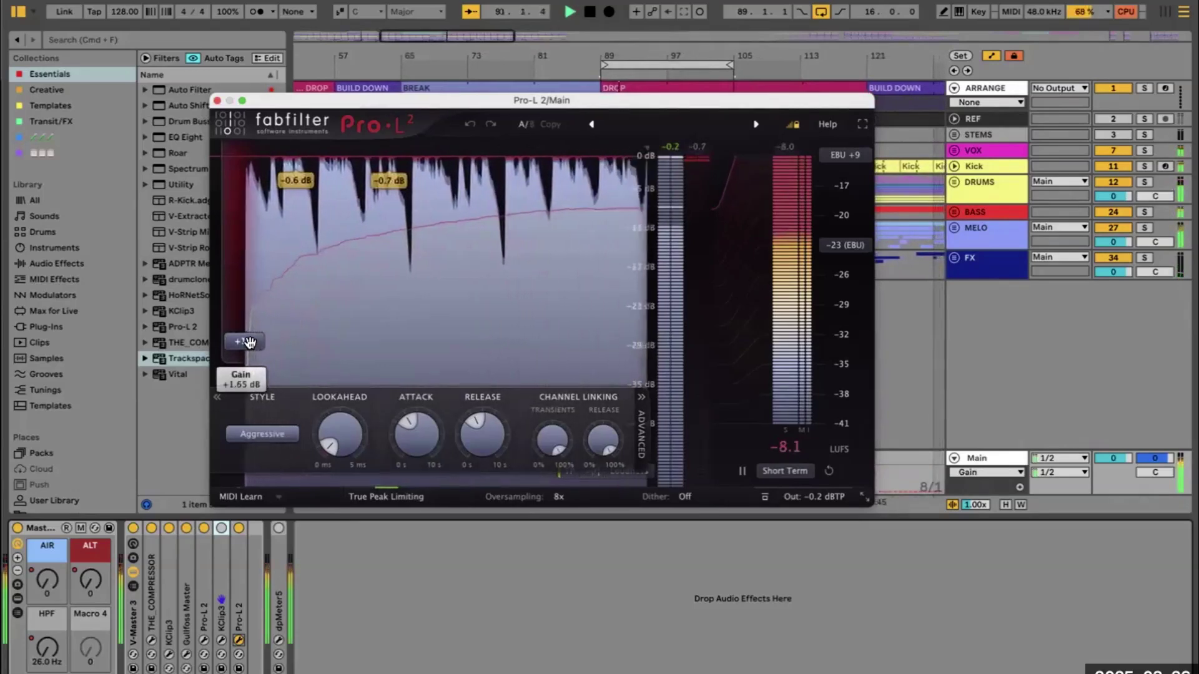
drag(250, 344, 249, 341)
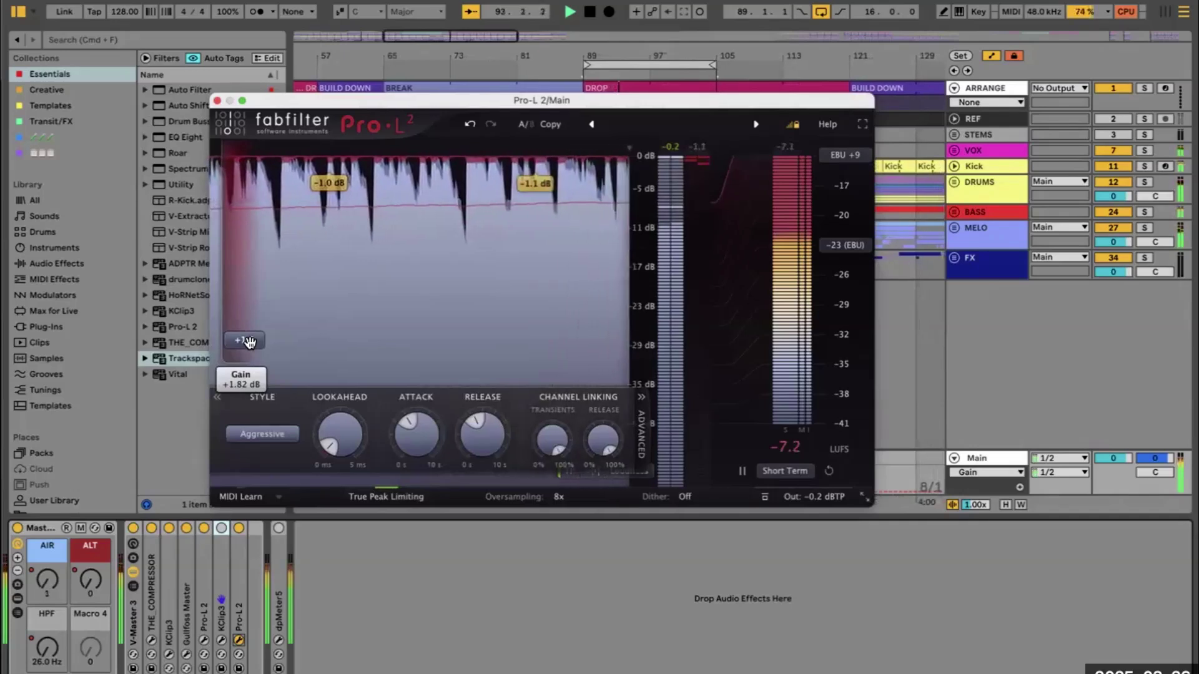
drag(250, 342, 249, 345)
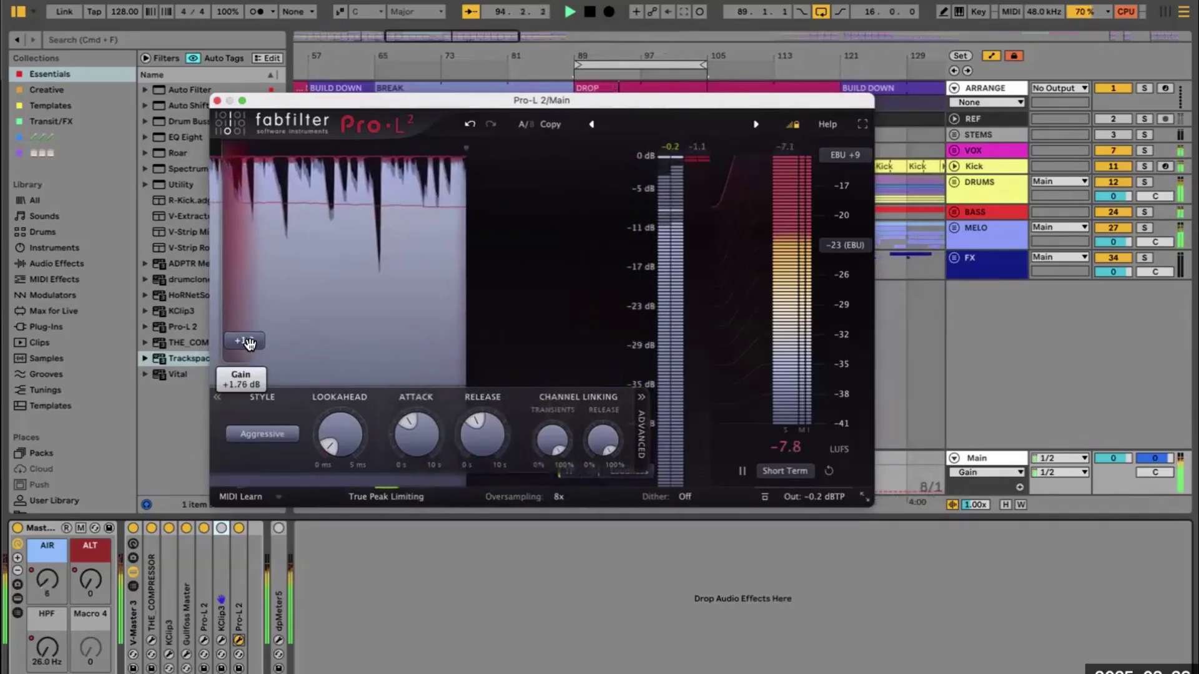
key(space)
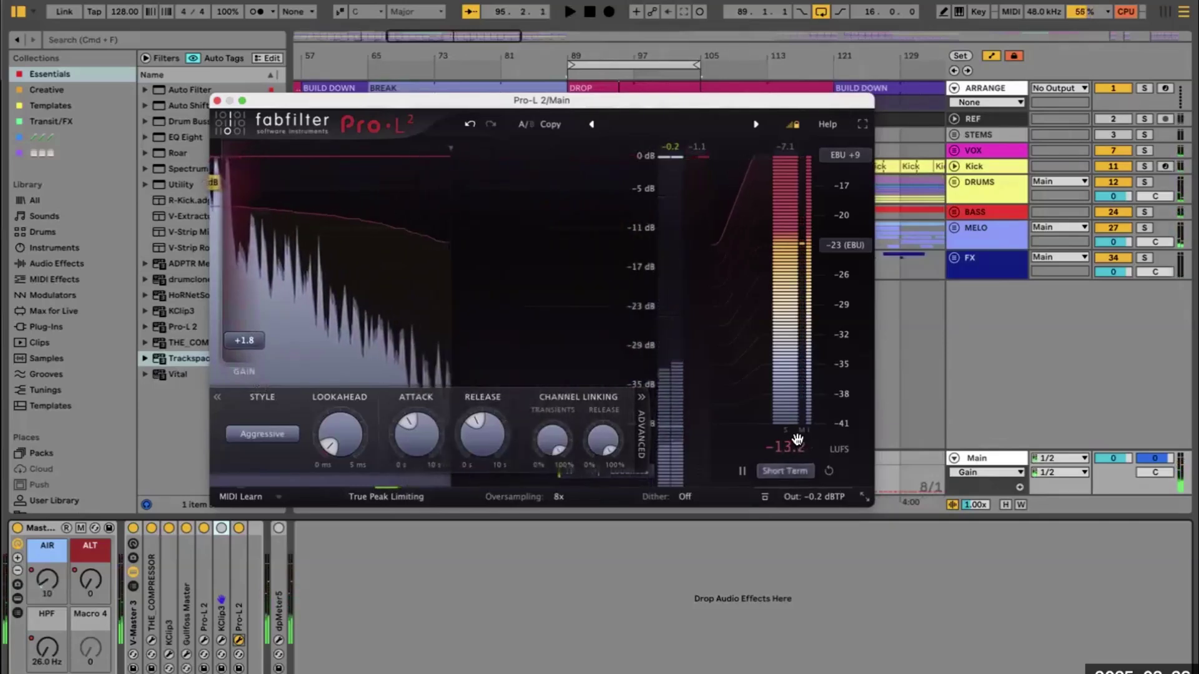
- Compare the Modern and Aggressive styles of the second Pro-L 2 during loop playback
key(space)
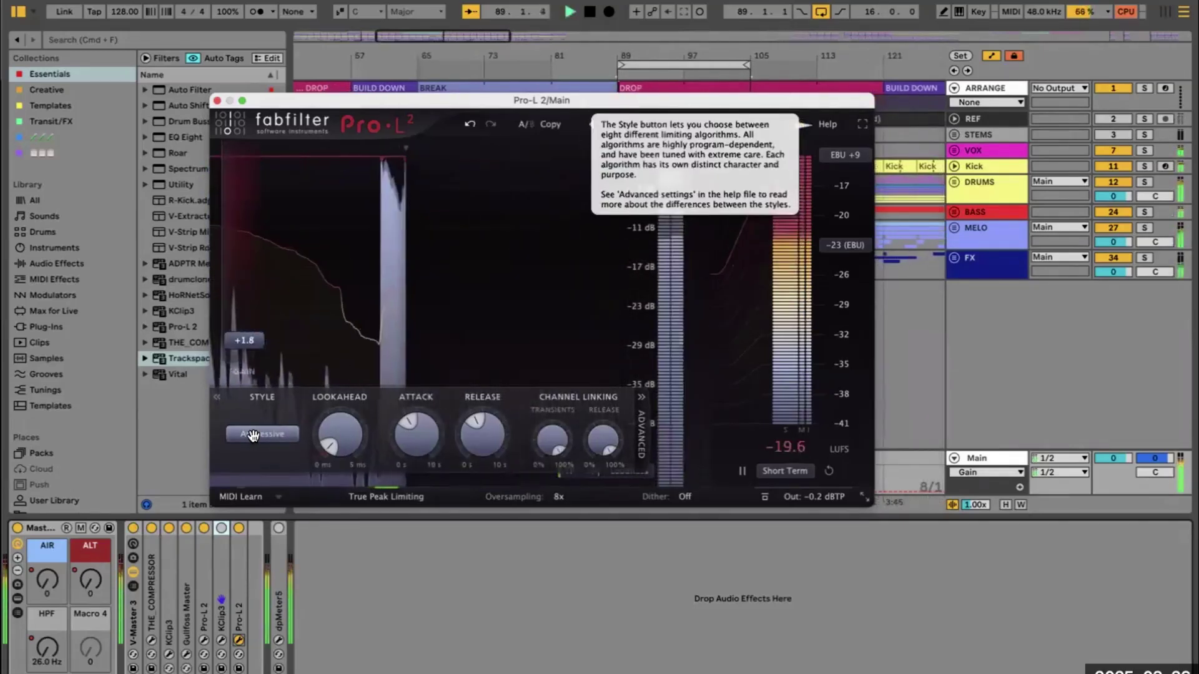
click(251, 434)
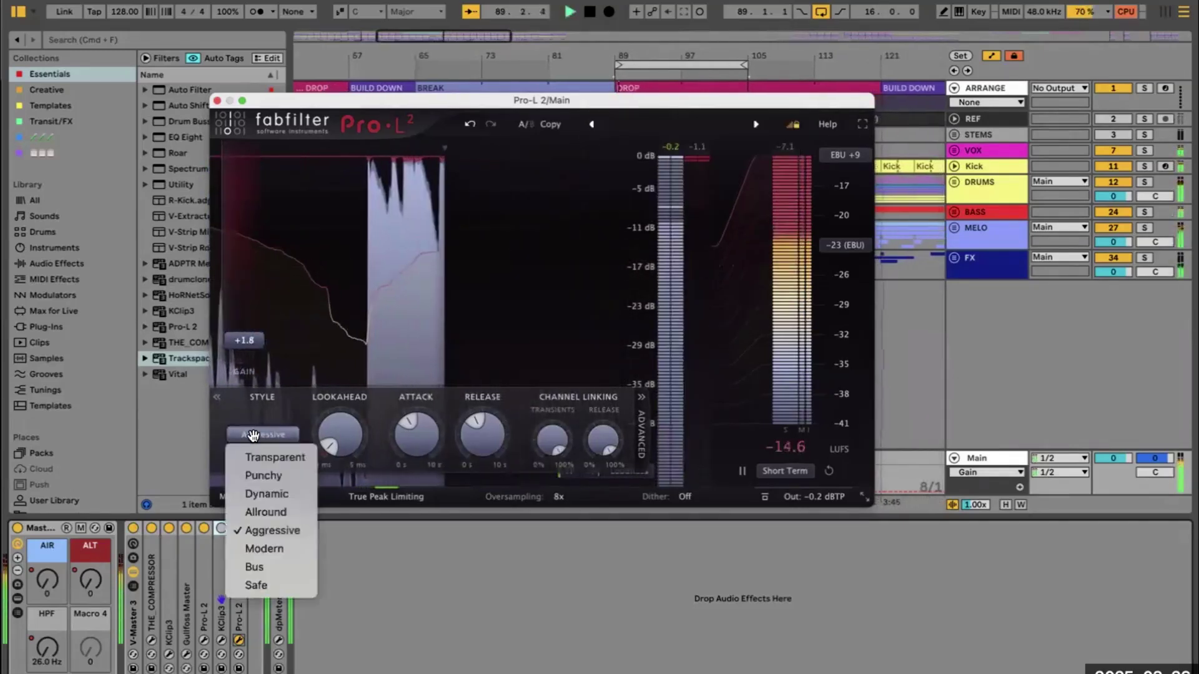
click(273, 550)
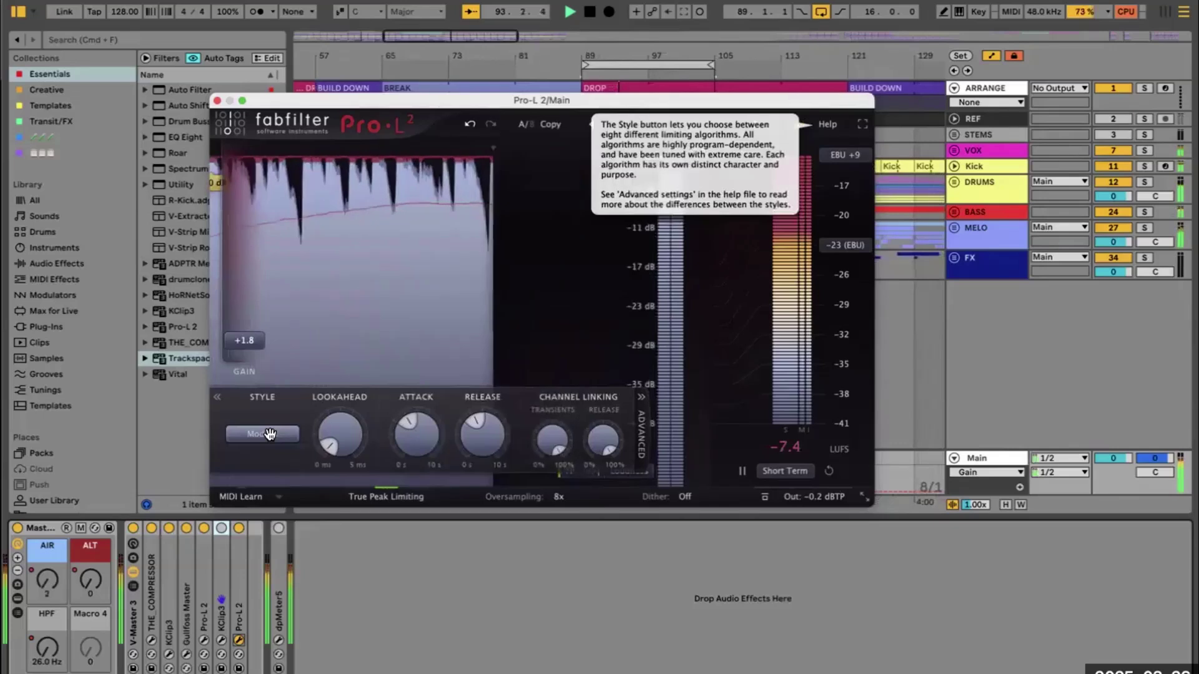
click(269, 434)
click(275, 530)
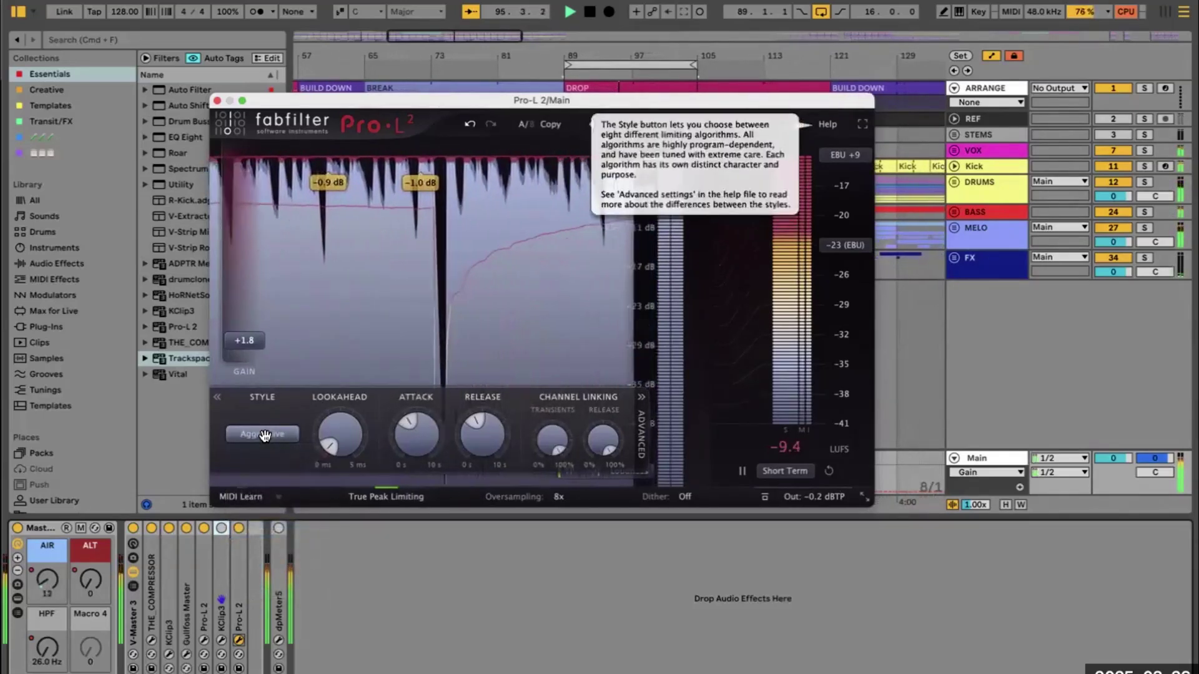
click(265, 433)
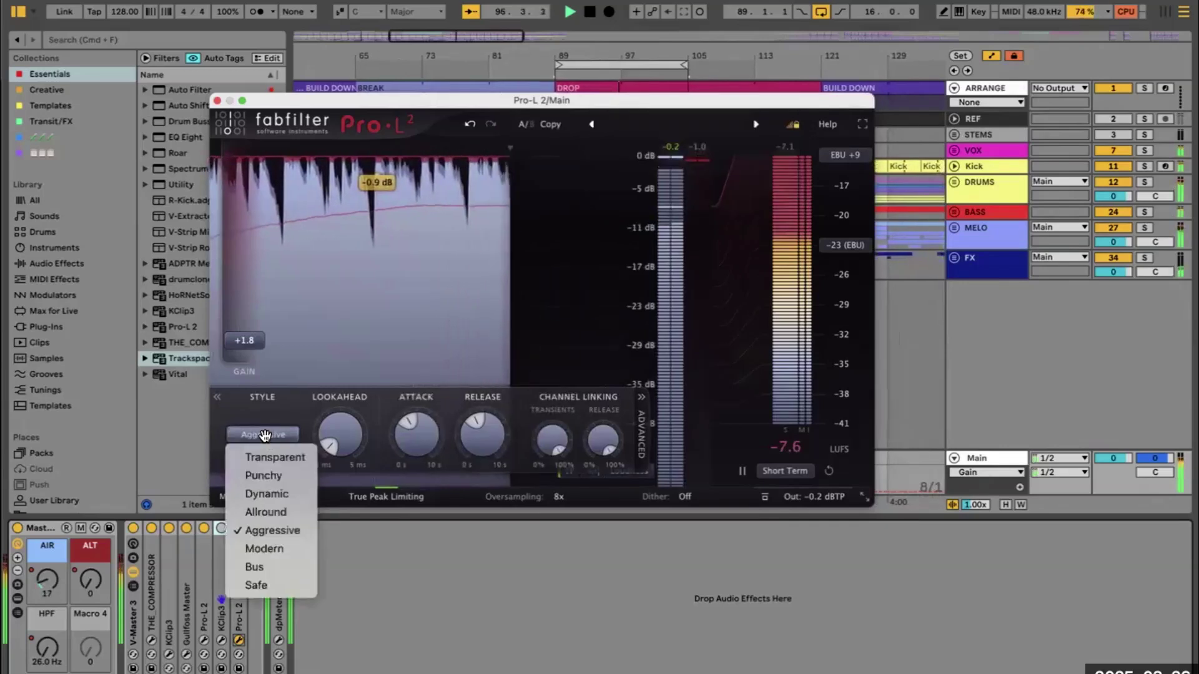
click(262, 433)
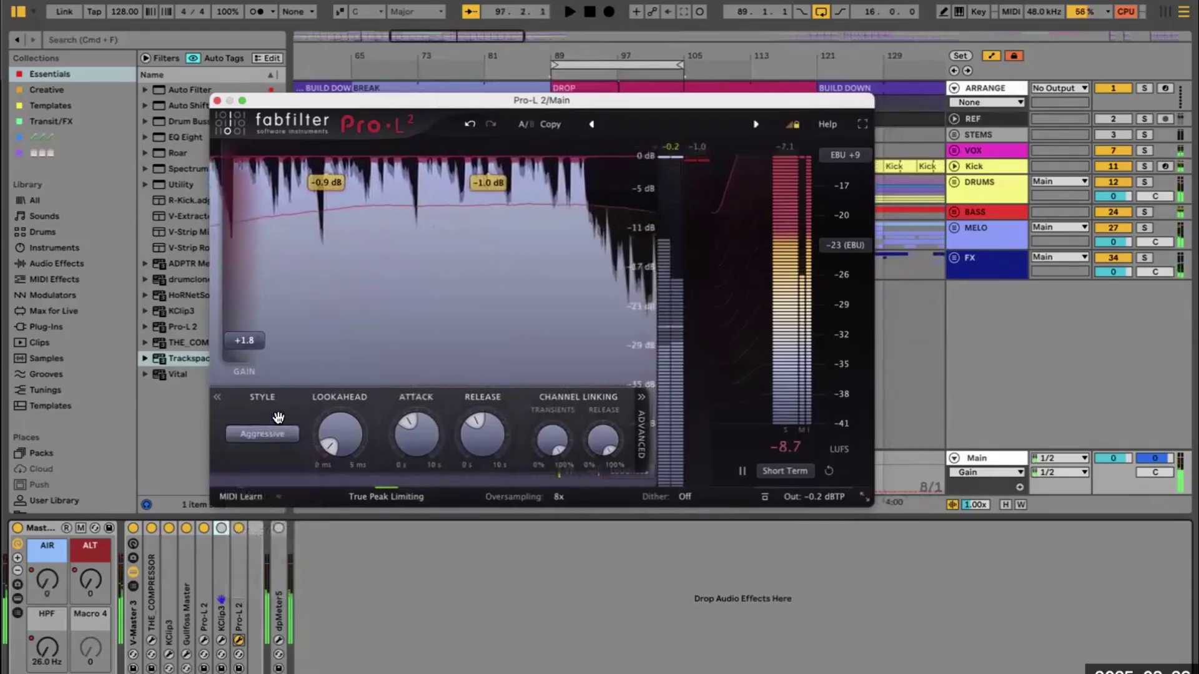
key(space)
- Set the limiting style of the second Pro-L 2 to Modern and close its window
click(278, 435)
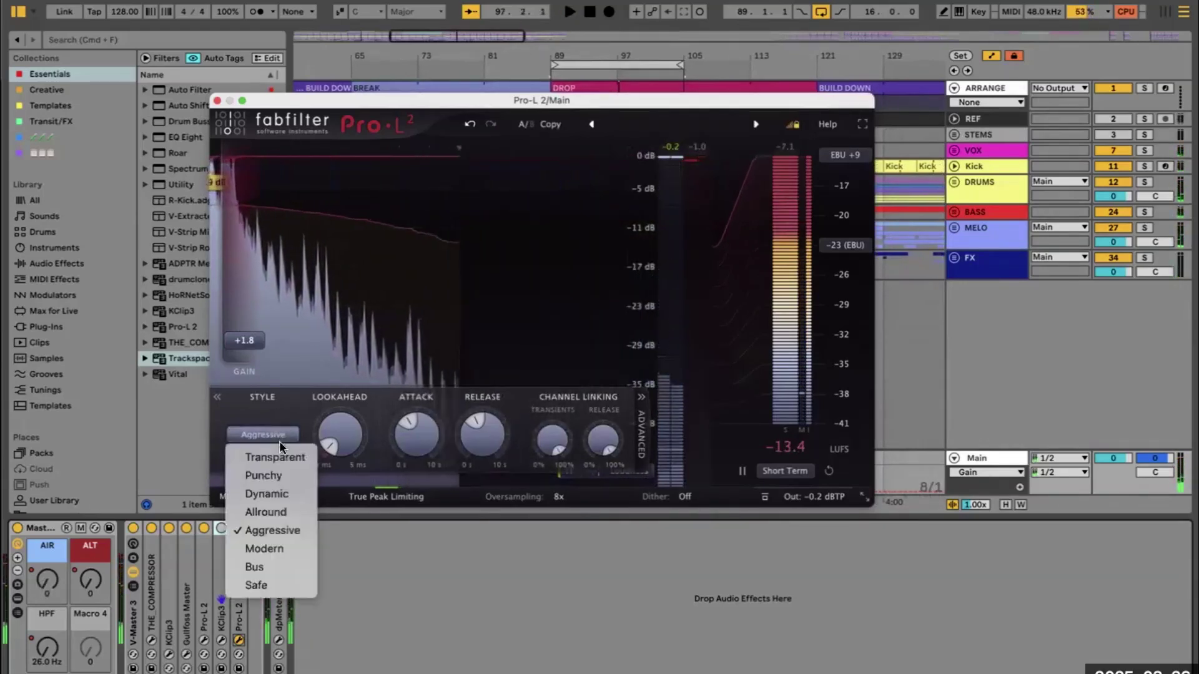
click(294, 551)
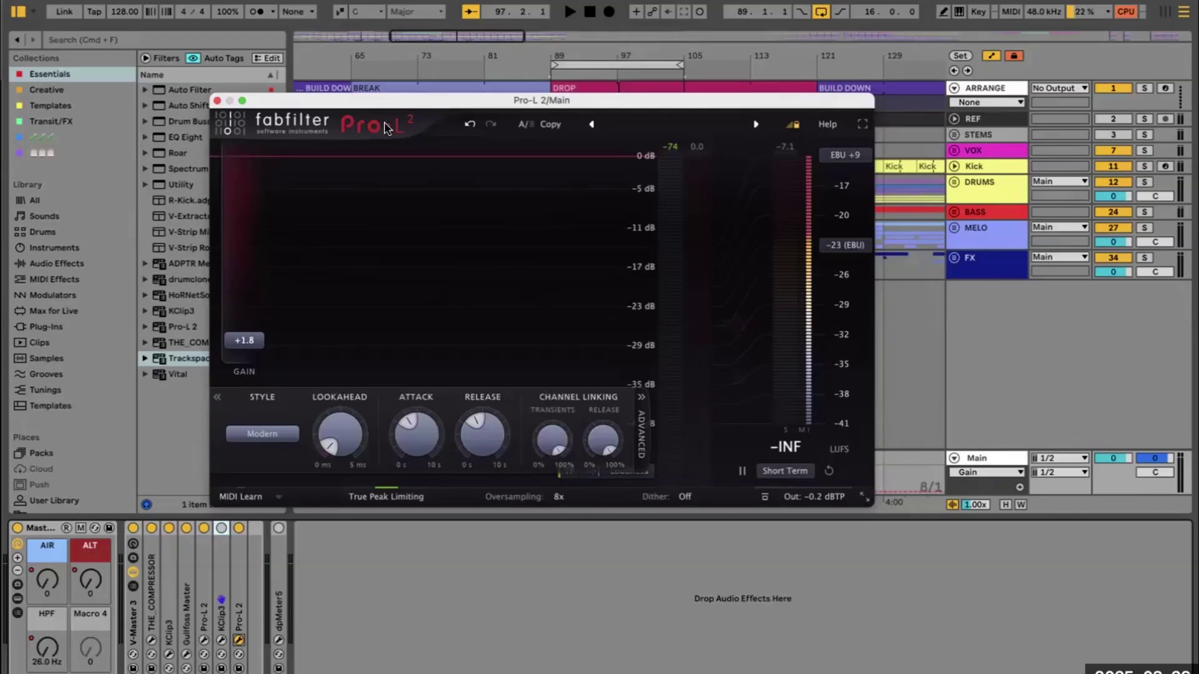
click(217, 102)
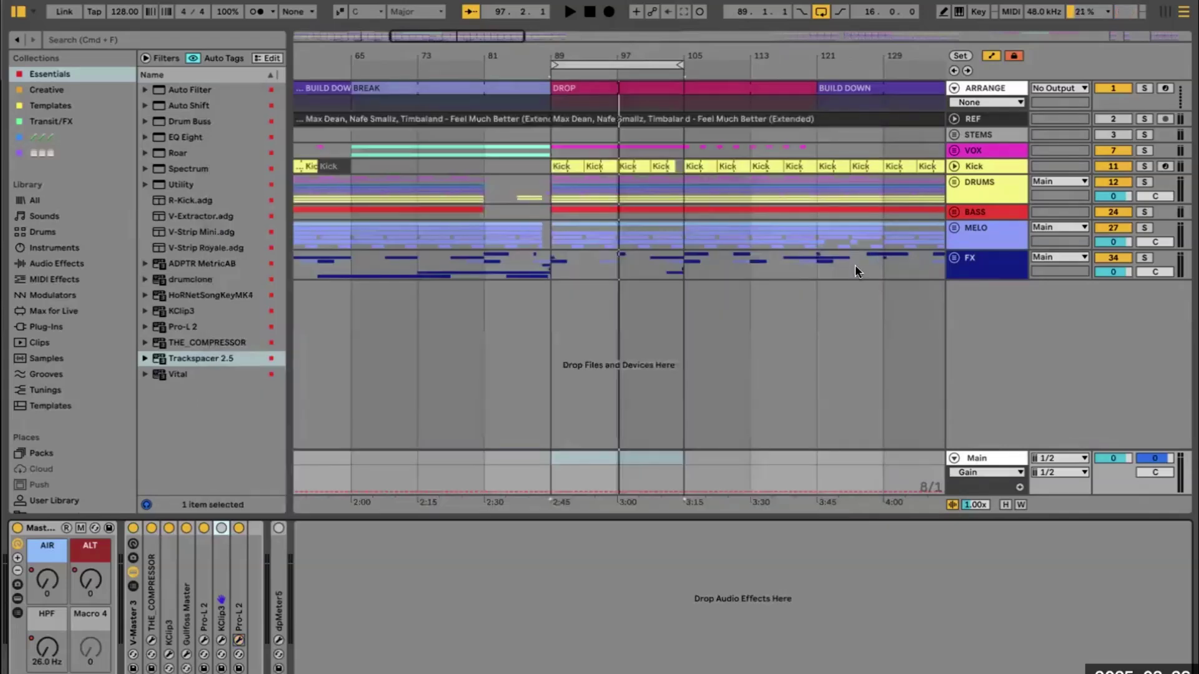
- Set the parallel amount of THE_COMPRESSOR on the DRUMS group to 91 % and close its window
click(987, 191)
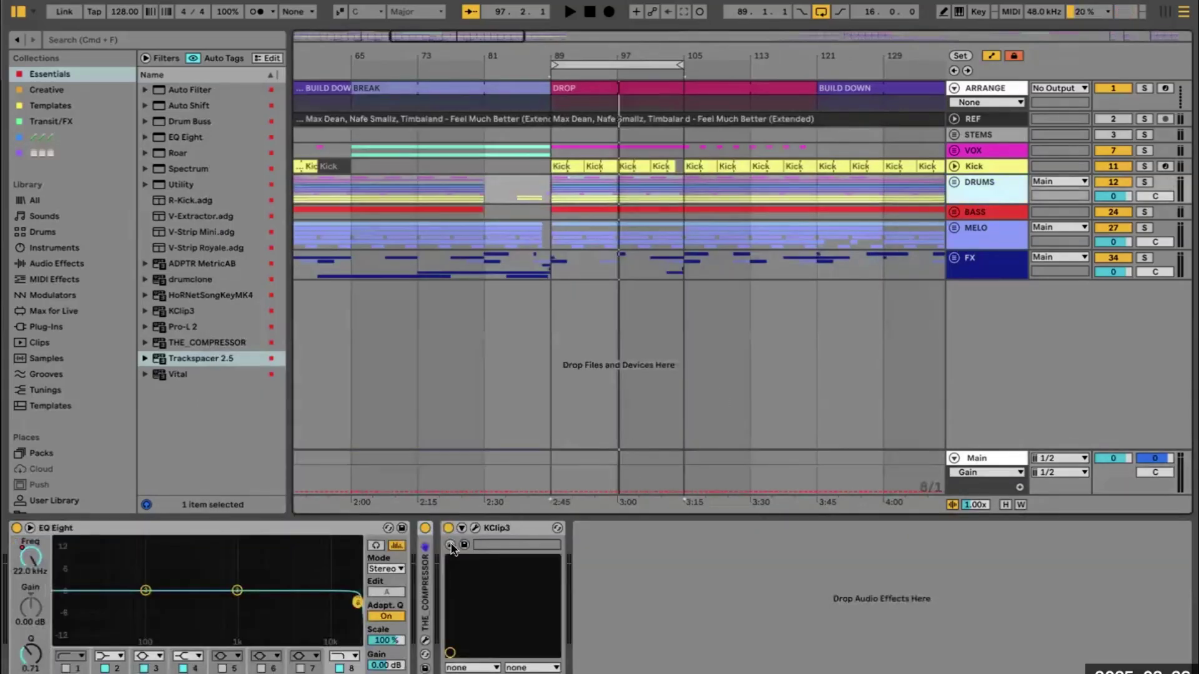
click(424, 640)
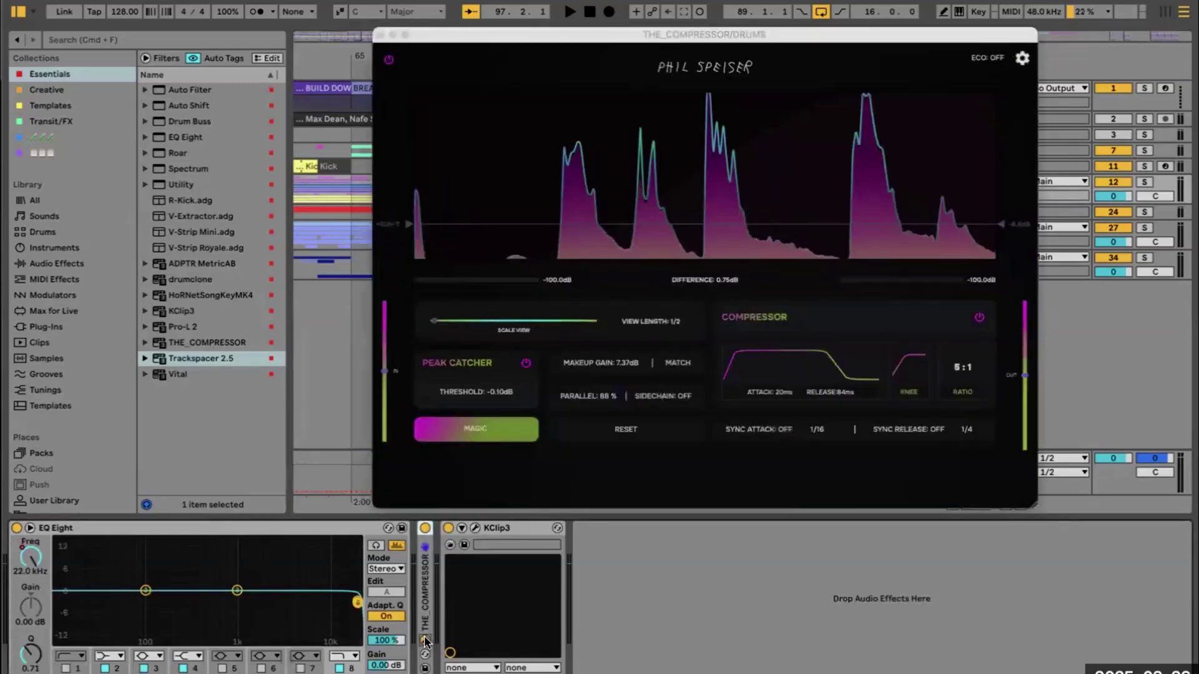
click(613, 395)
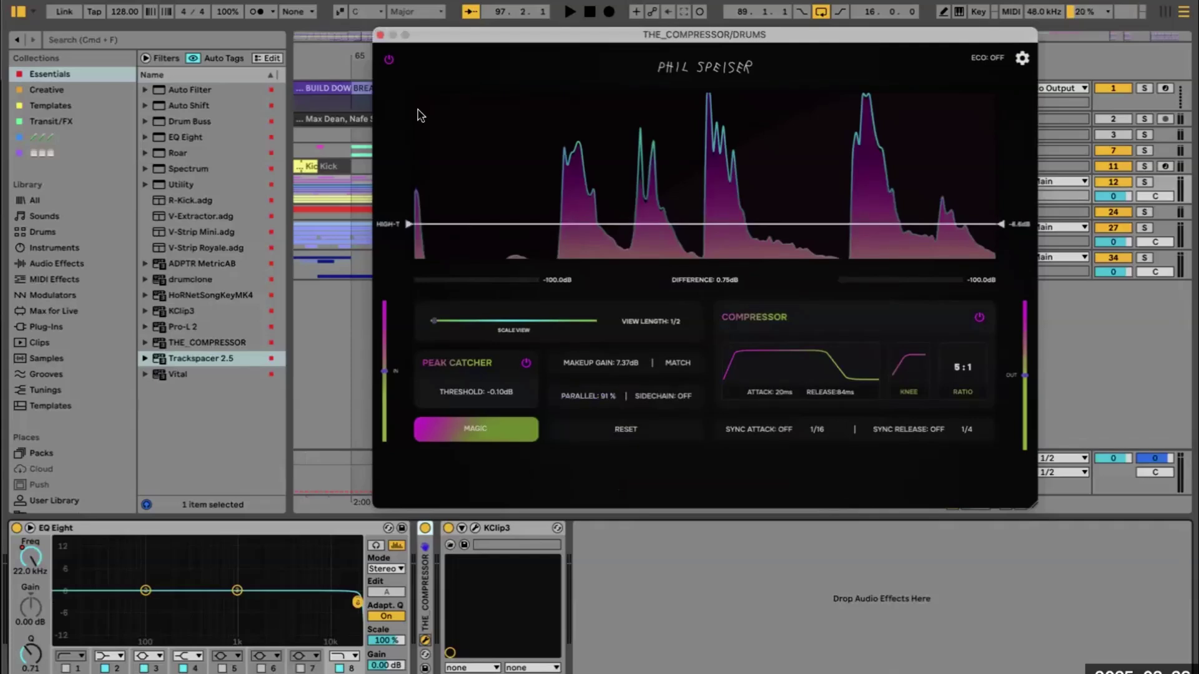
click(379, 34)
- Set the KClip3 threshold on the DRUMS group to -0.6 dB and close the plug-in window
click(461, 527)
click(460, 527)
click(476, 528)
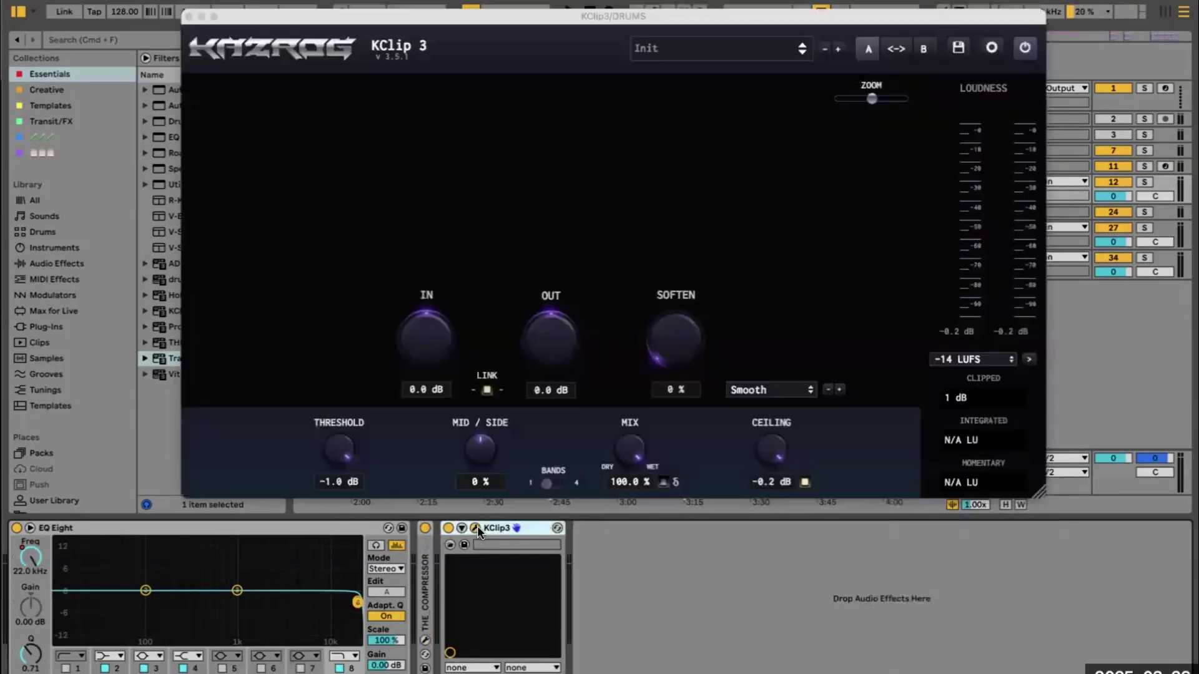
drag(331, 442, 329, 439)
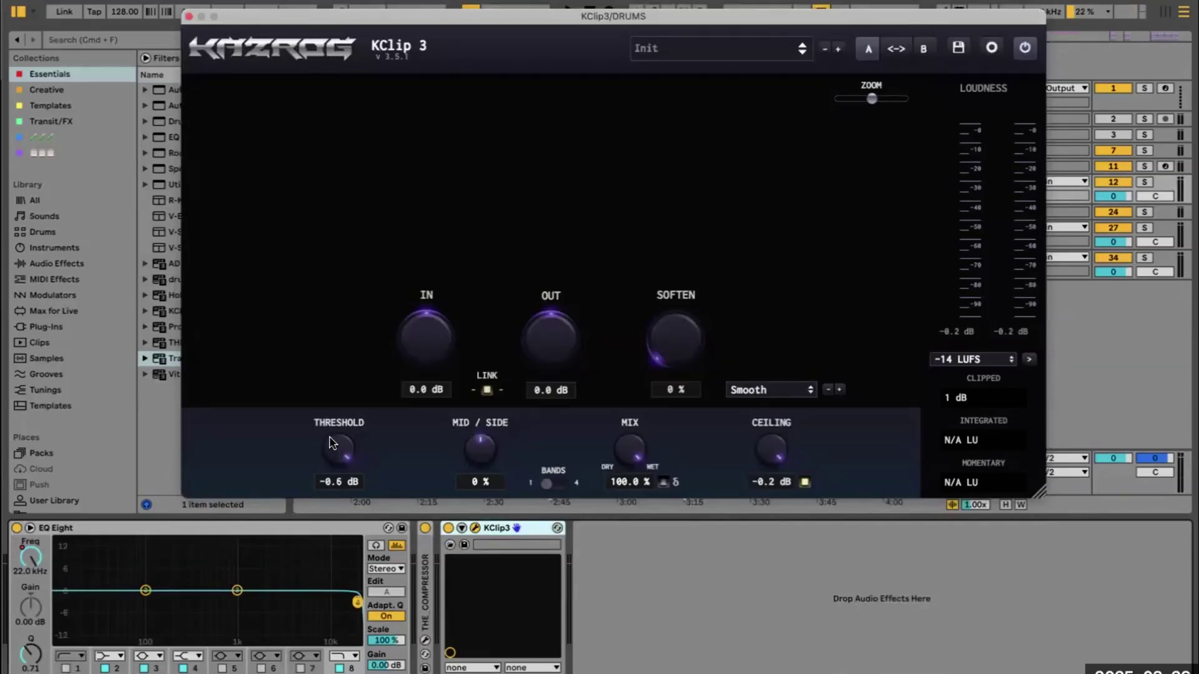
click(190, 17)
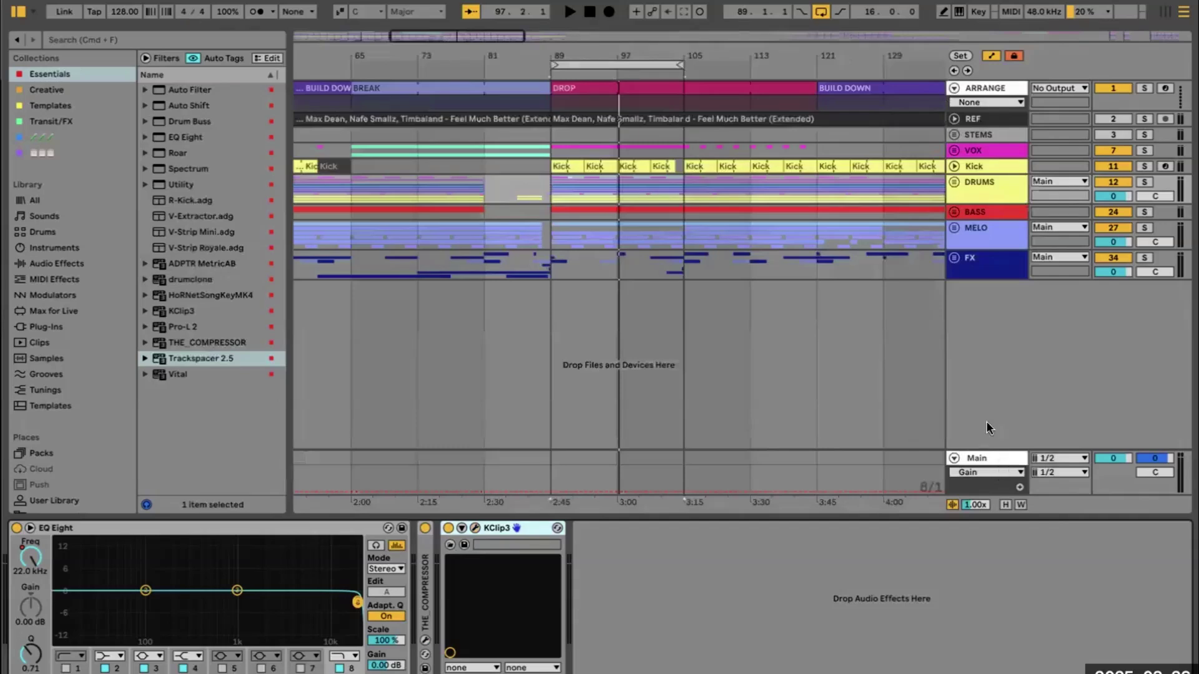